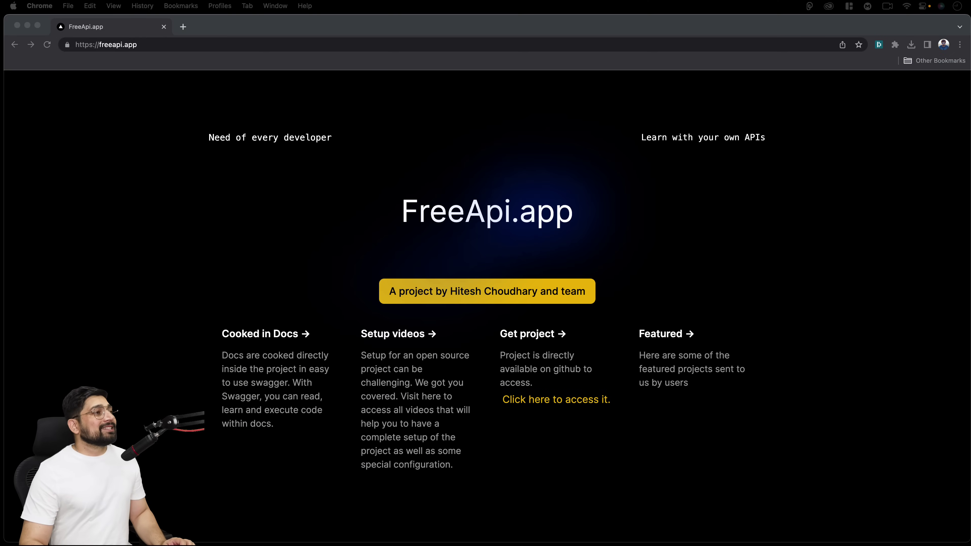
- Bring the Chrome window showing the freeapi.app home page to the front
left_click(97, 206)
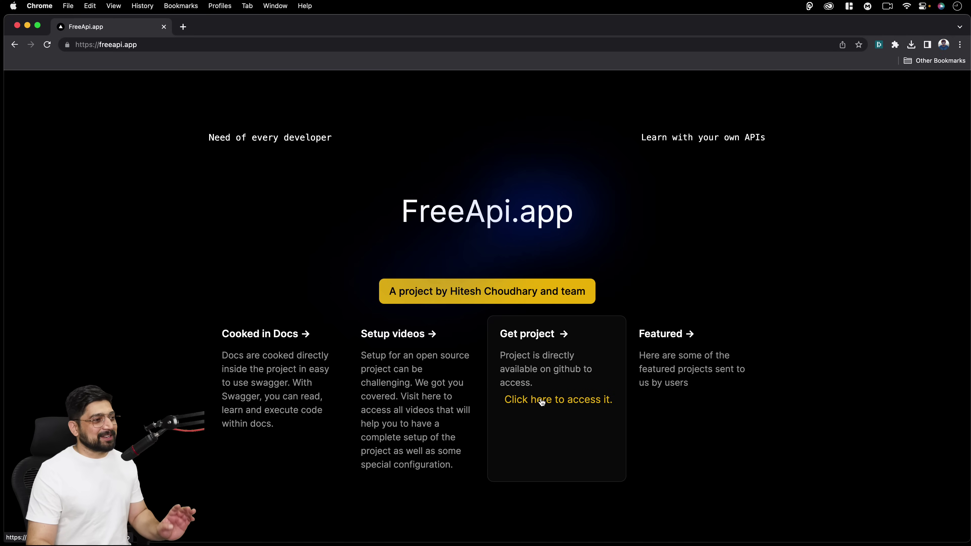
- Open the apihub GitHub repository from the Get project section in a new tab
left_click(541, 399)
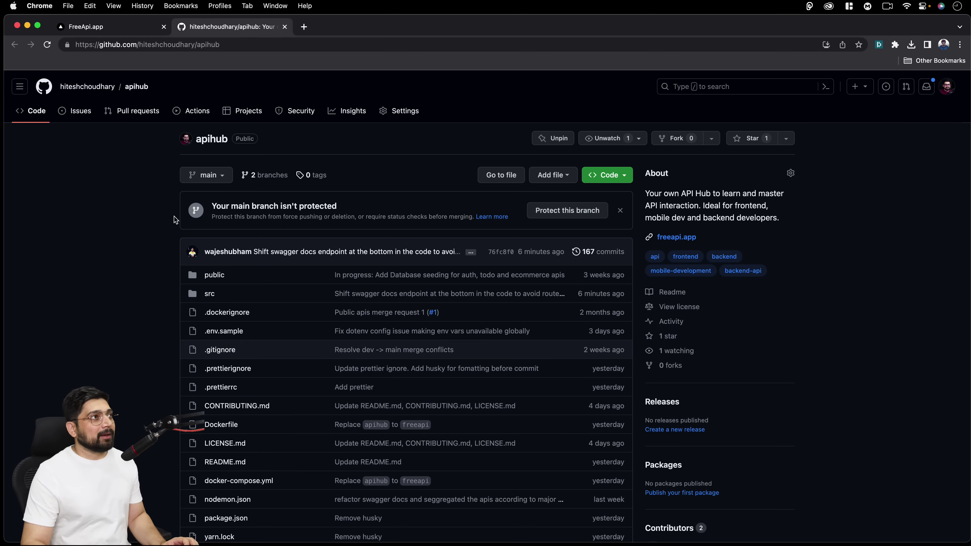
- Confirm the main branch, then download the apihub repository as a ZIP archive
left_click(223, 177)
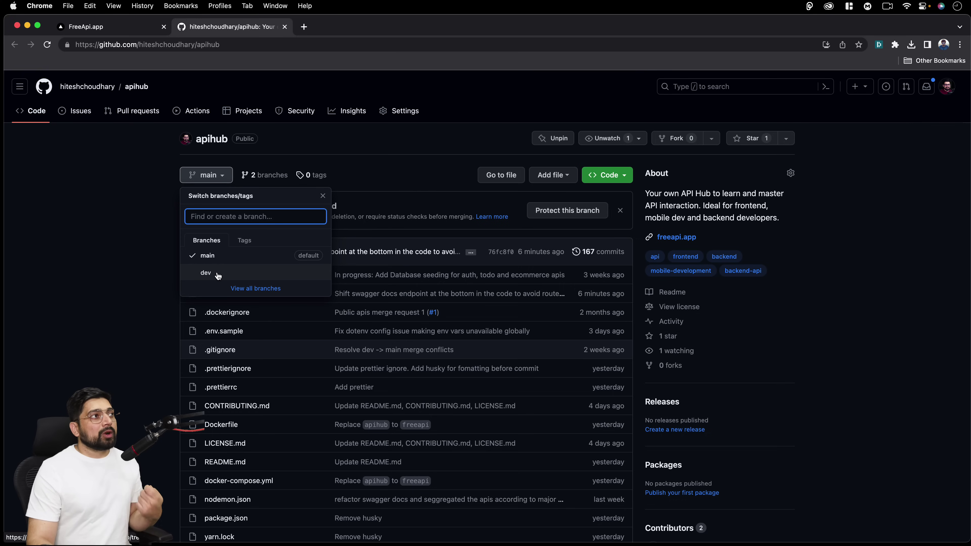
left_click(111, 233)
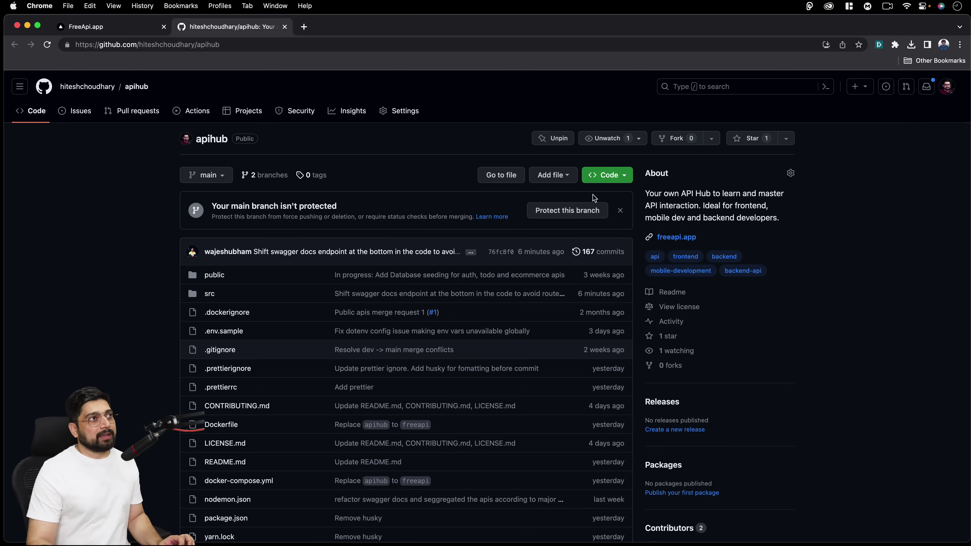
left_click(621, 179)
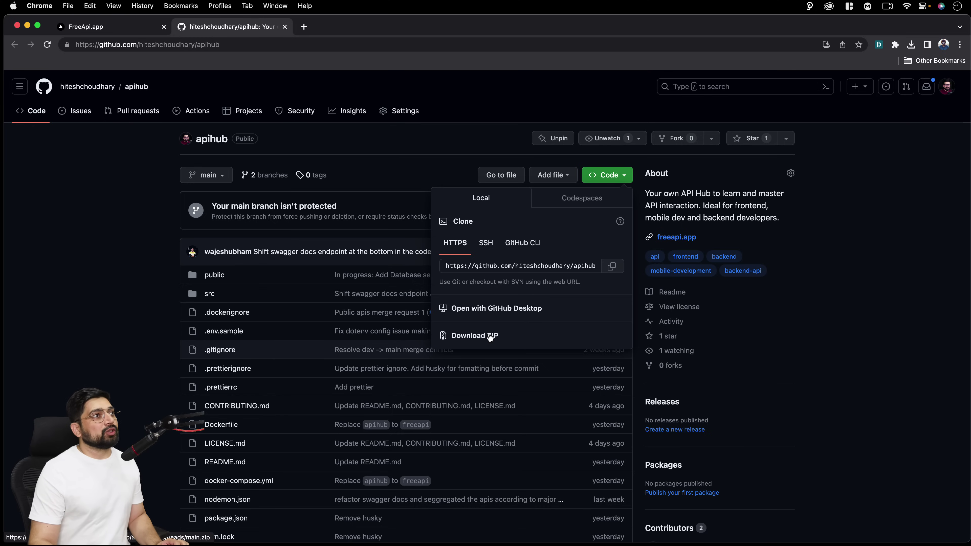
left_click(475, 335)
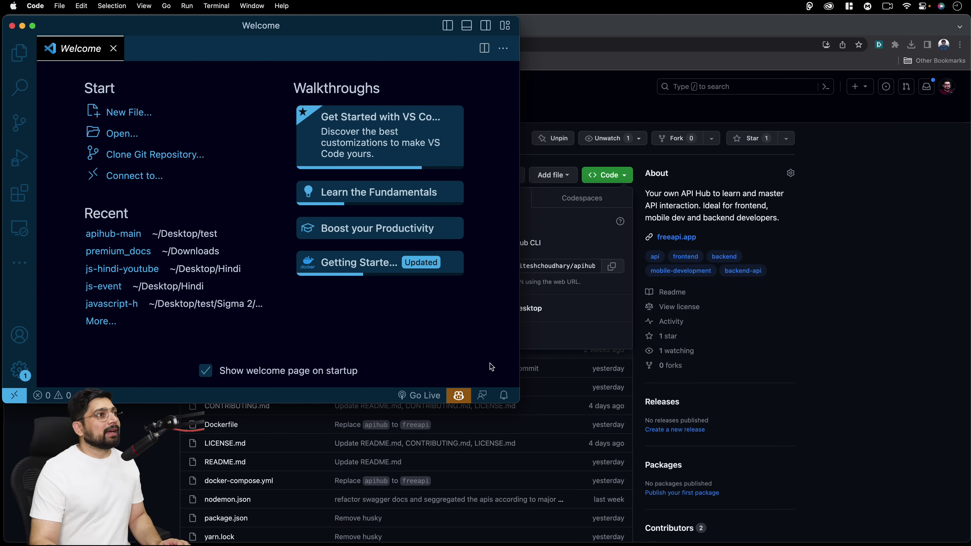
- Maximize VS Code, open the apihub-main folder, and run npm i in a terminal
left_click_drag(518, 403, 964, 536)
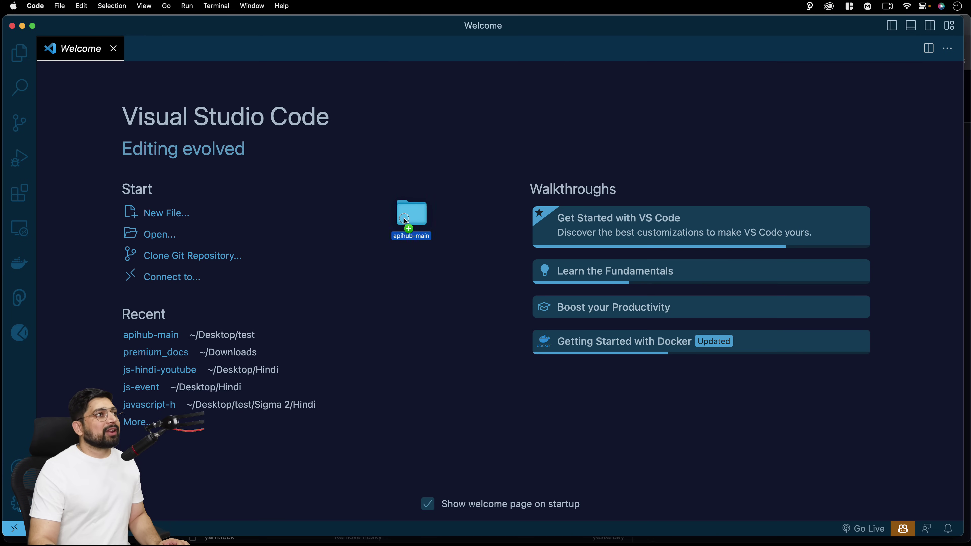
left_click_drag(412, 217, 388, 219)
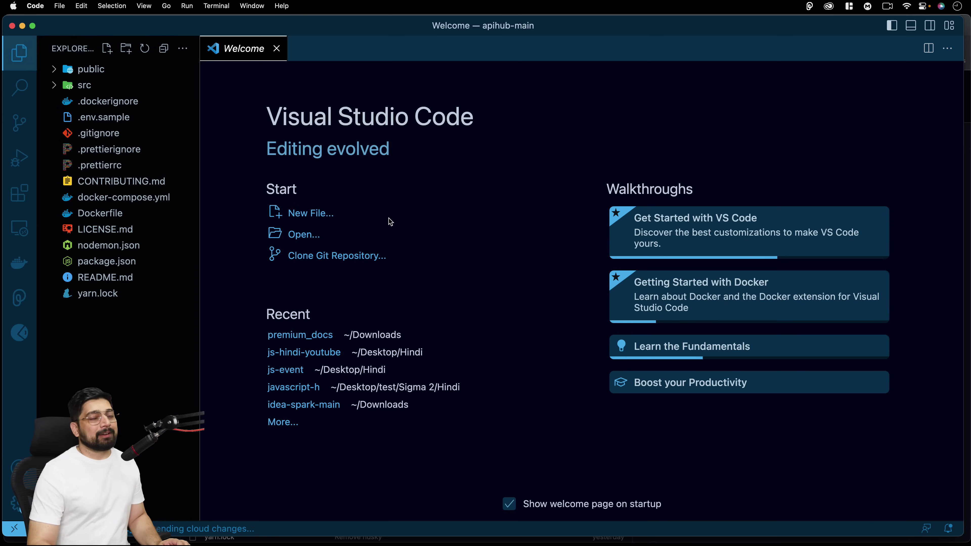
key("ctrl+grave")
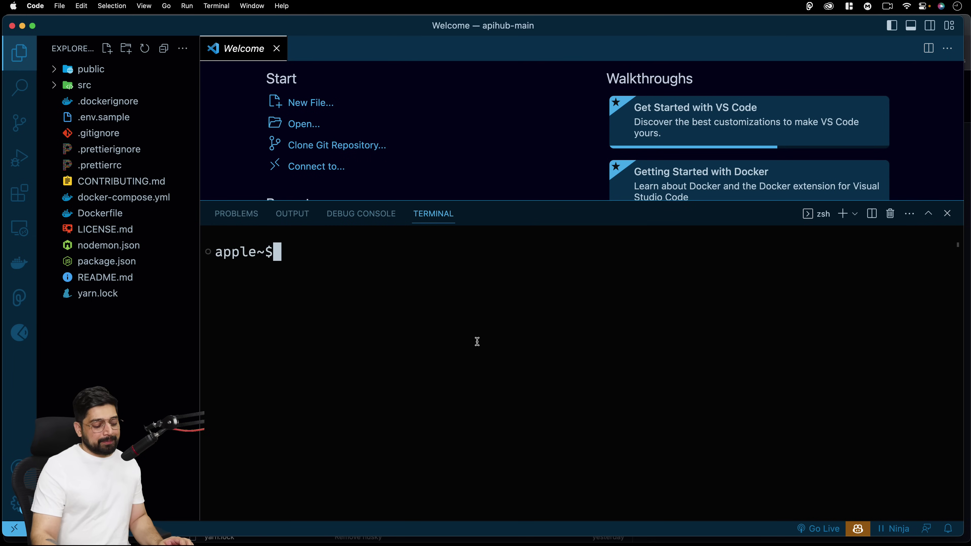
type("npm i")
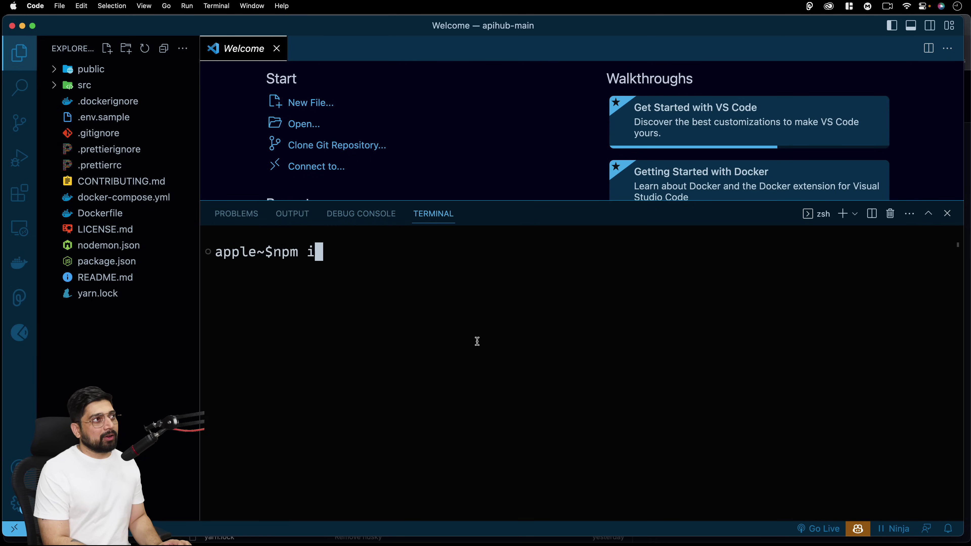
key("Return")
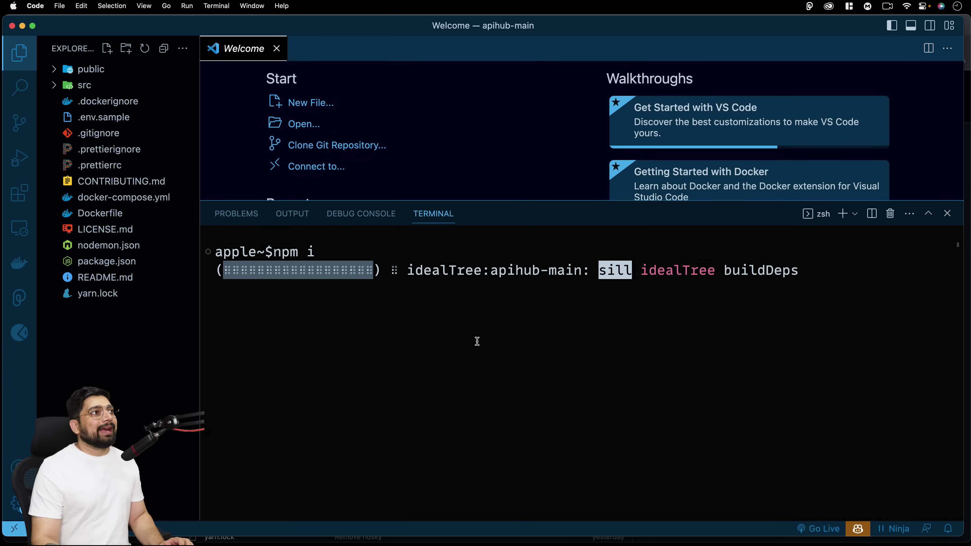
- Review package.json in an enlarged editor pane, then close it
left_click(153, 261)
left_click_drag(559, 202, 559, 390)
scroll(505, 232, "down", 6)
scroll(505, 232, "down", 3)
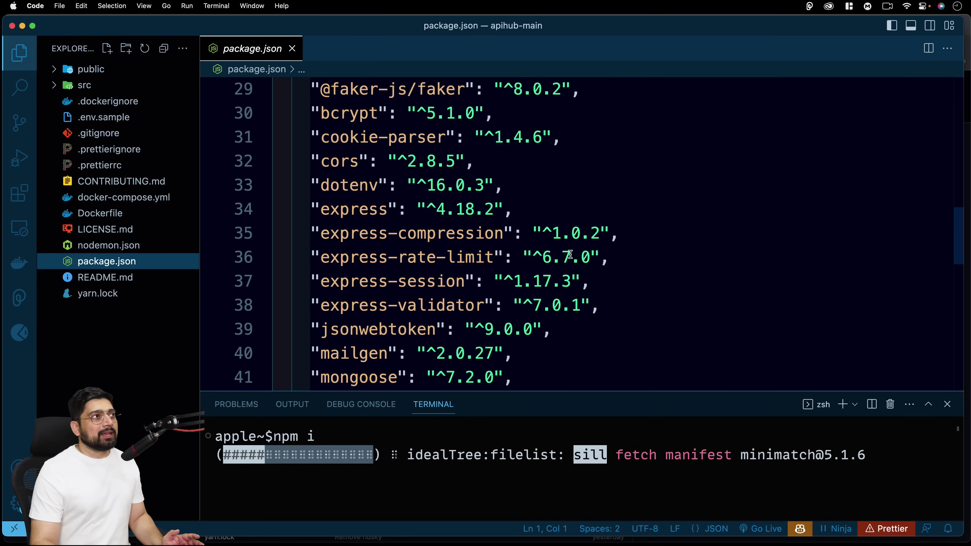
mouse_move(570, 255)
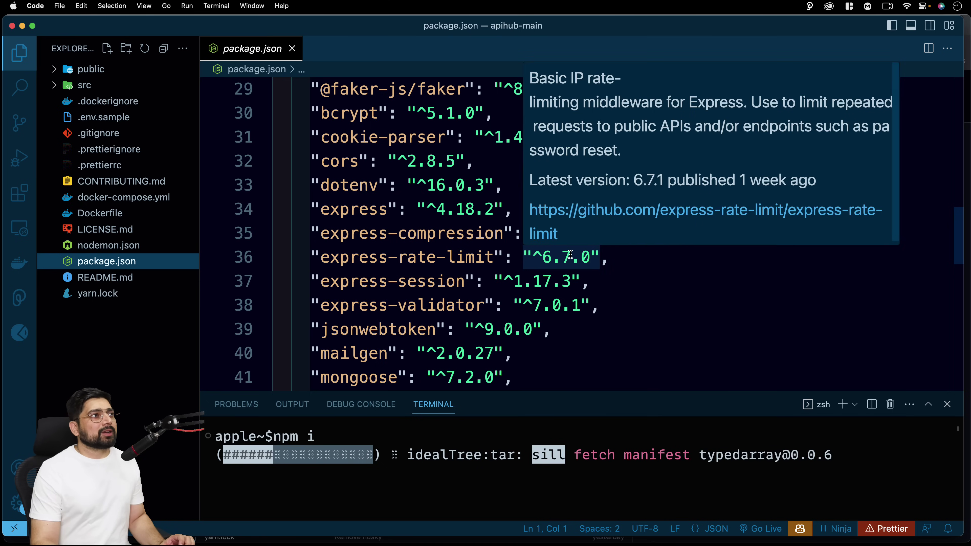
scroll(460, 272, "down", 3)
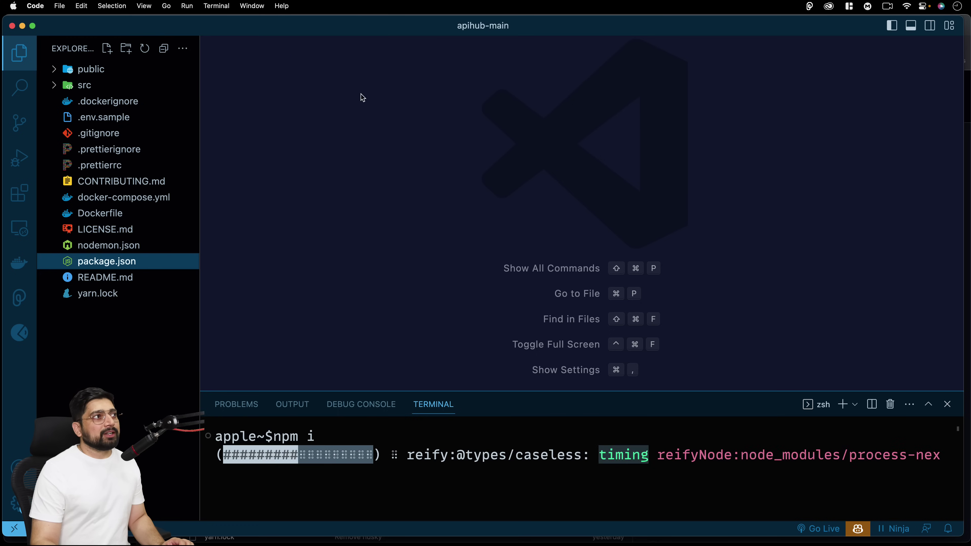
left_click(292, 48)
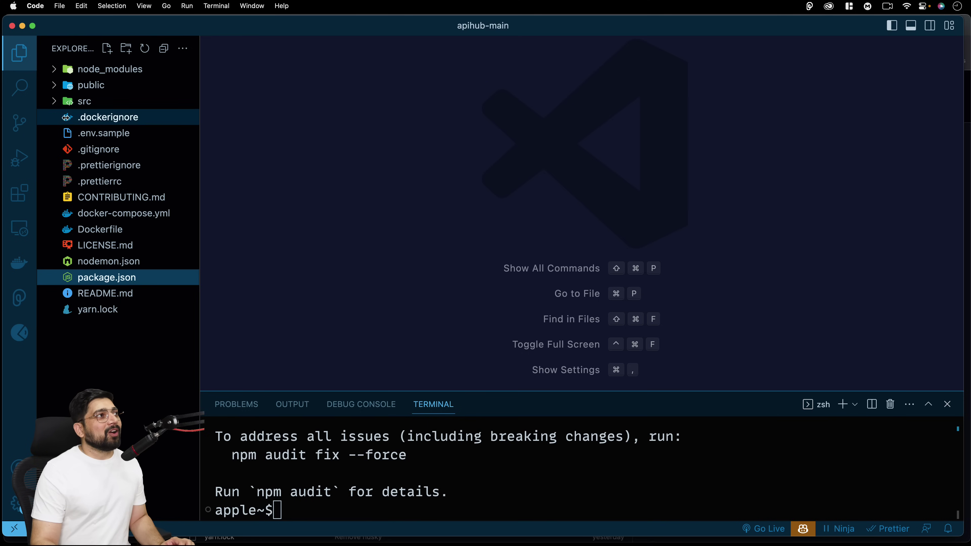
left_click(54, 101)
left_click(54, 102)
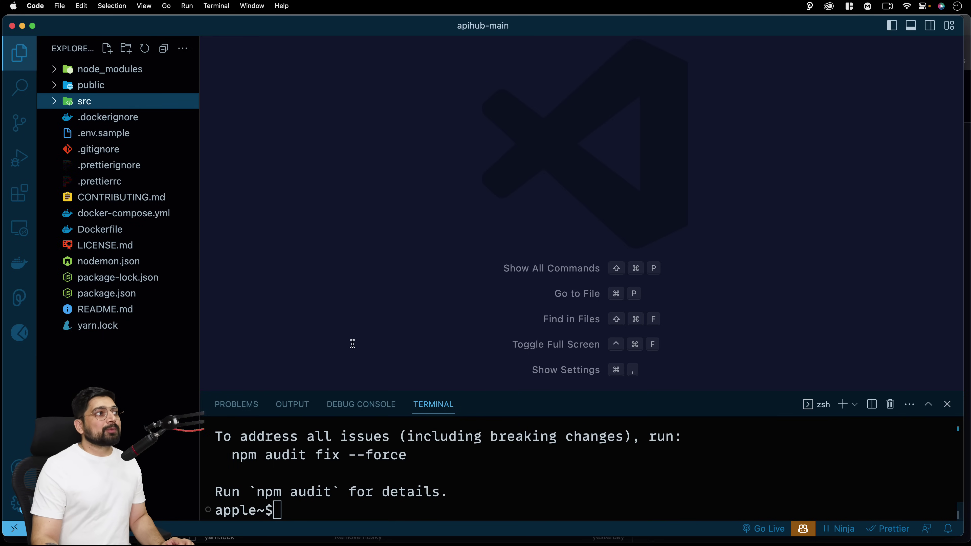
left_click(152, 295)
scroll(397, 287, "up", 10)
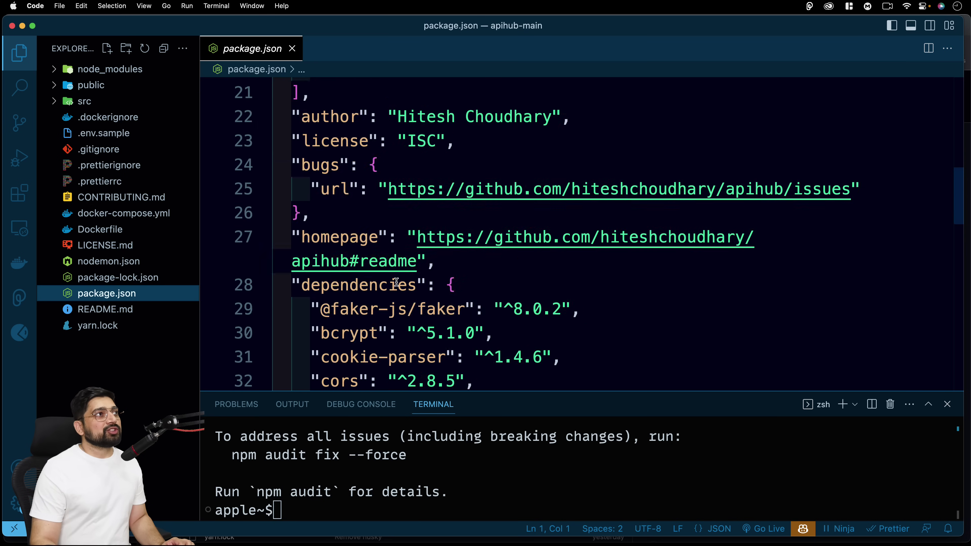
scroll(396, 247, "up", 3)
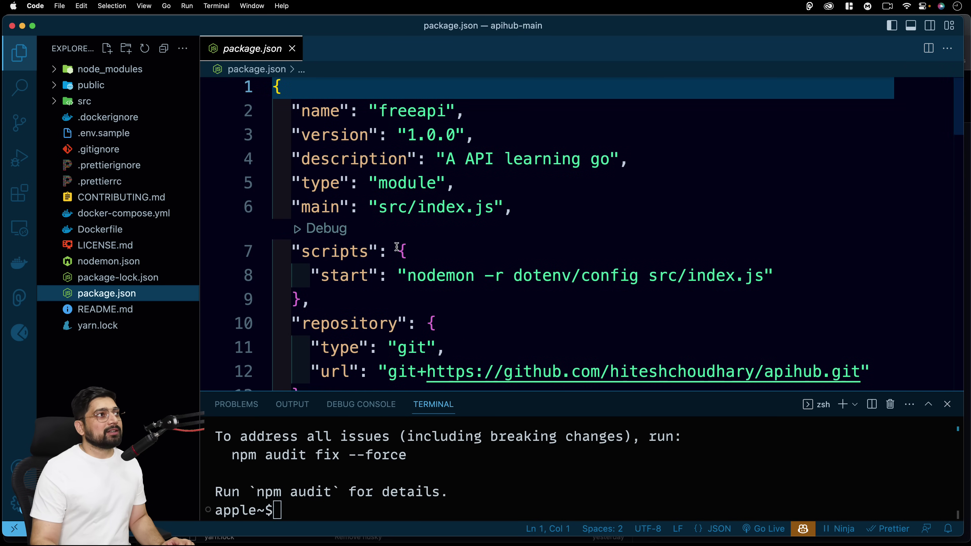
left_click_drag(310, 275, 774, 275)
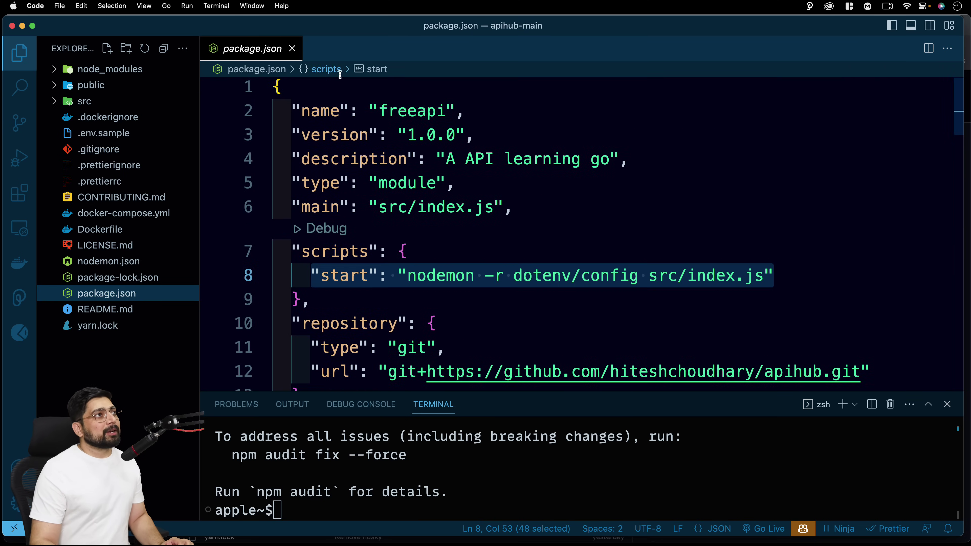
key("super+w")
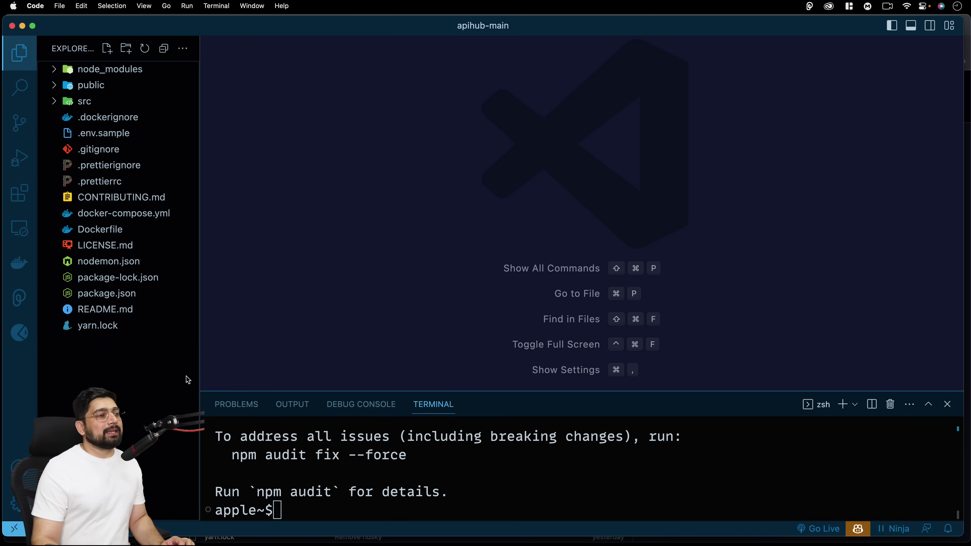
left_click(180, 245)
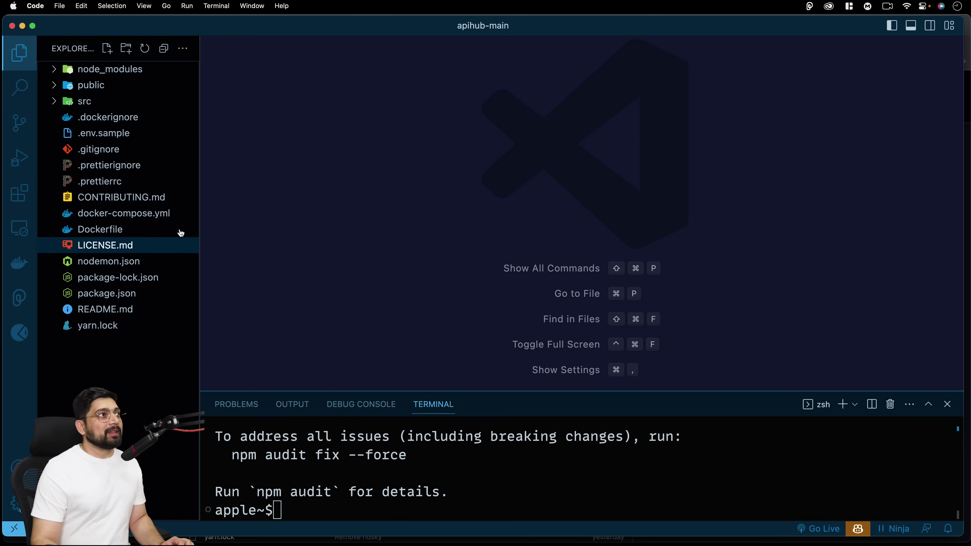
left_click(111, 134)
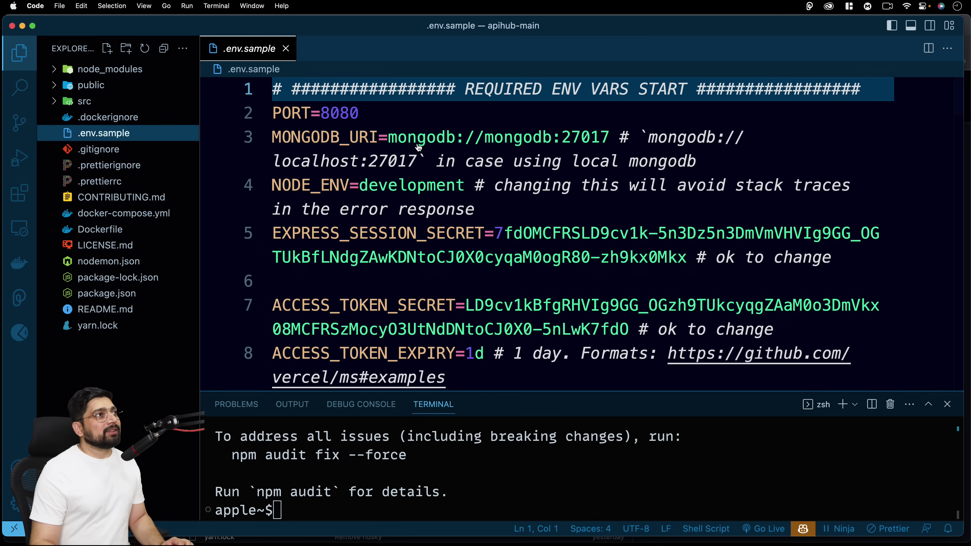
left_click(562, 278)
key("super+a")
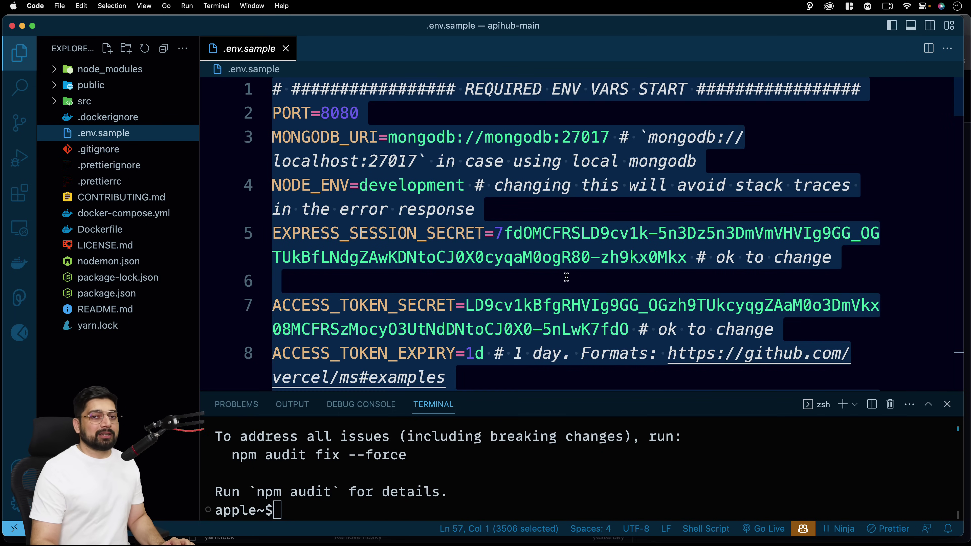
left_click(286, 47)
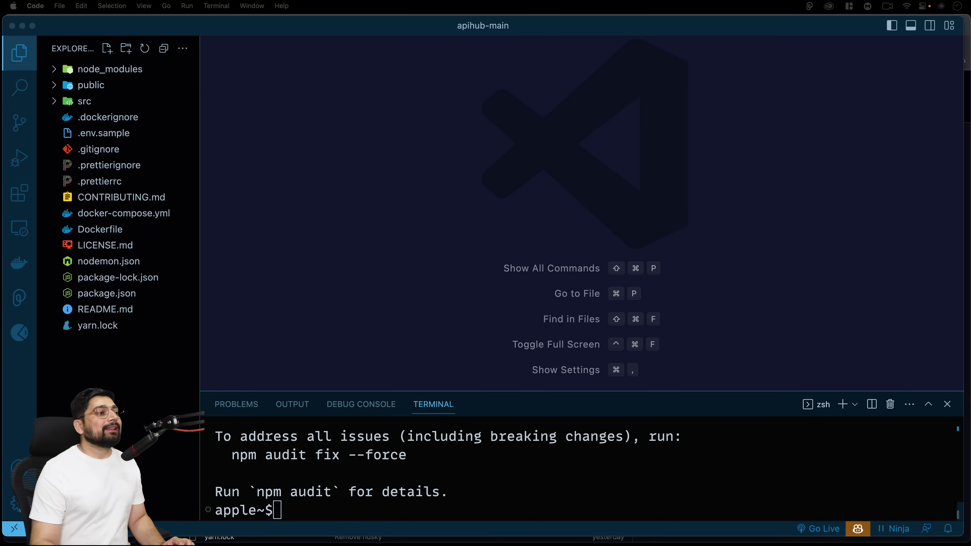
- Create a .env file at the apihub-main root, paste the sample variables, and save it
left_click(124, 345)
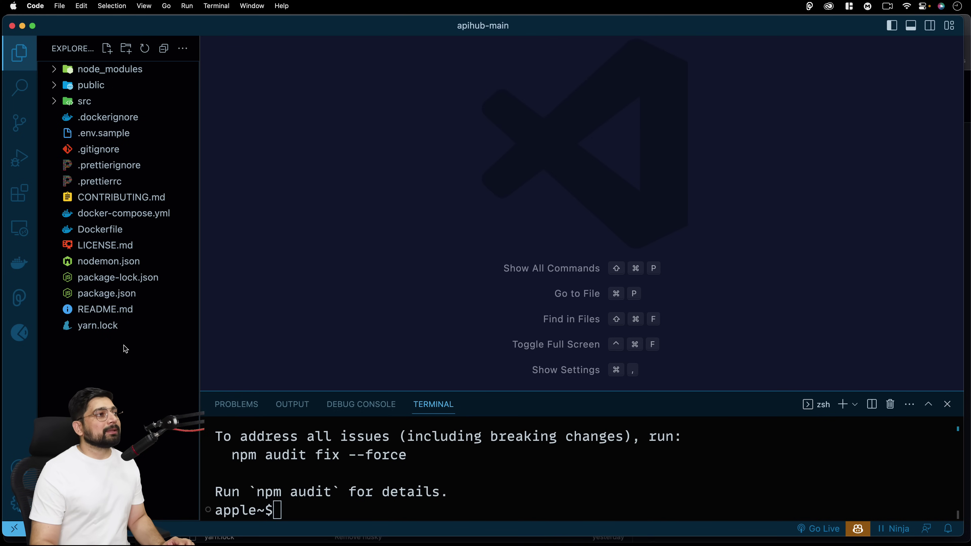
double_click(124, 345)
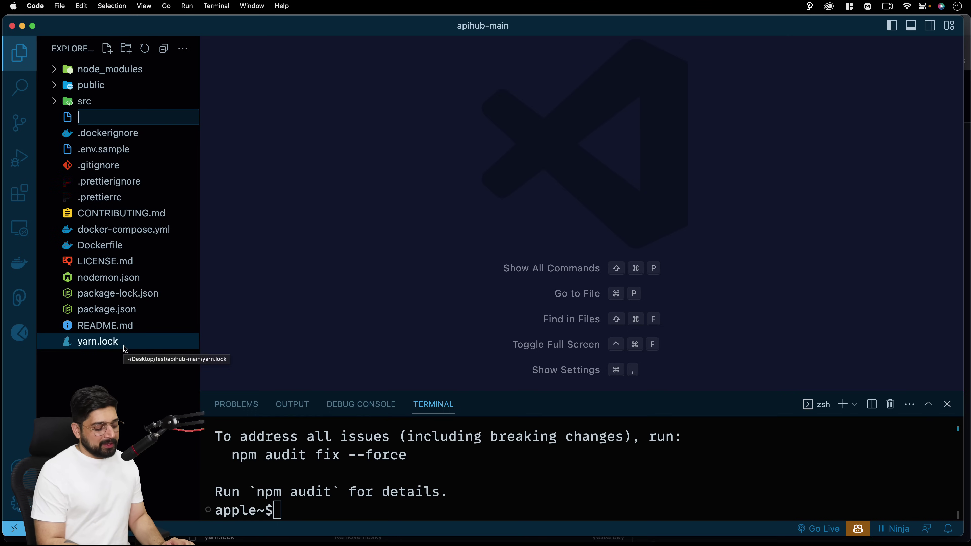
type(".env")
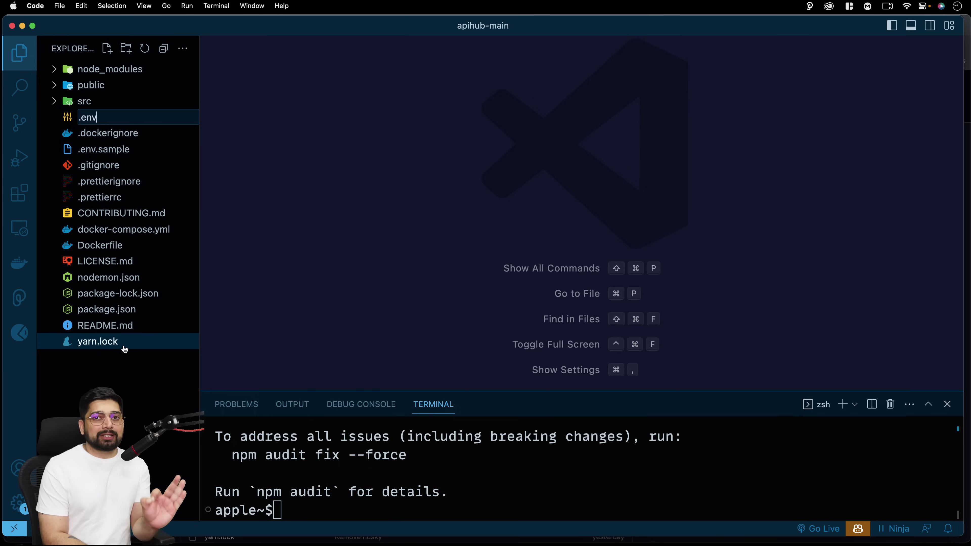
key("Return")
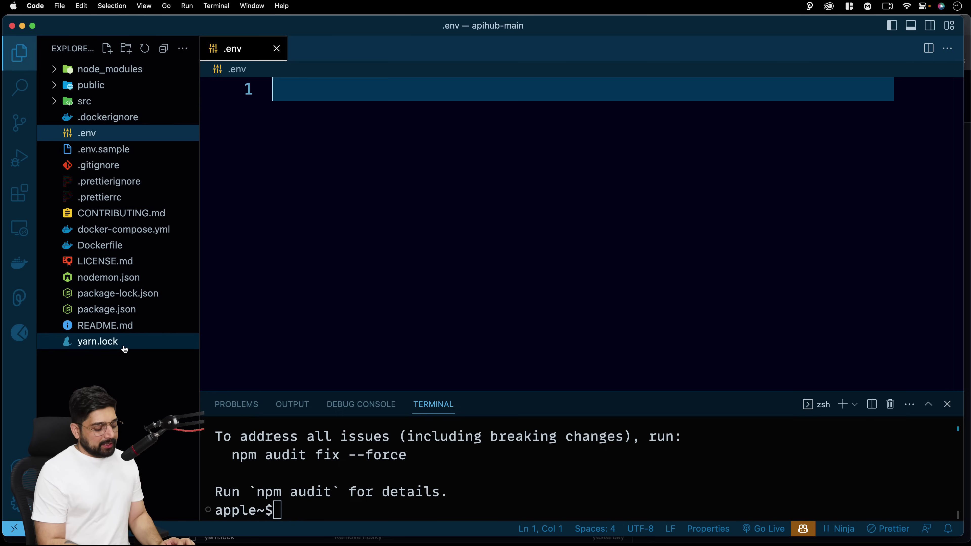
key("super+v")
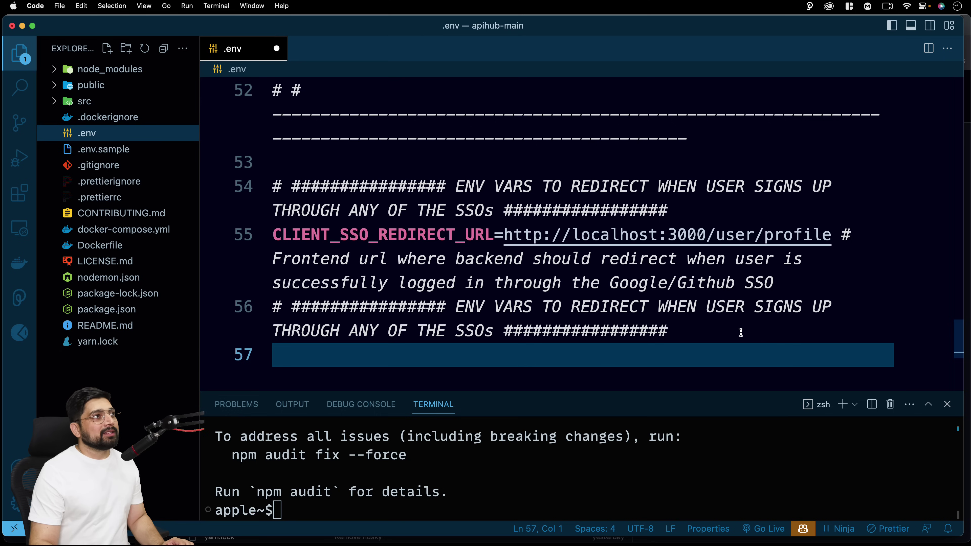
key("super+s")
- Walk through .env, highlighting the GitHub SSO variables and neighbouring blocks
scroll(626, 276, "up", 5)
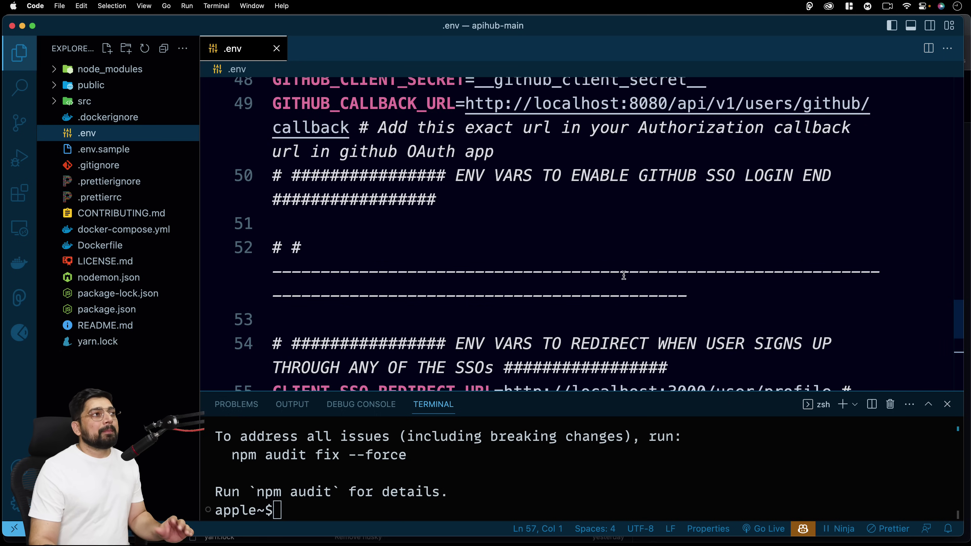
scroll(623, 275, "up", 3)
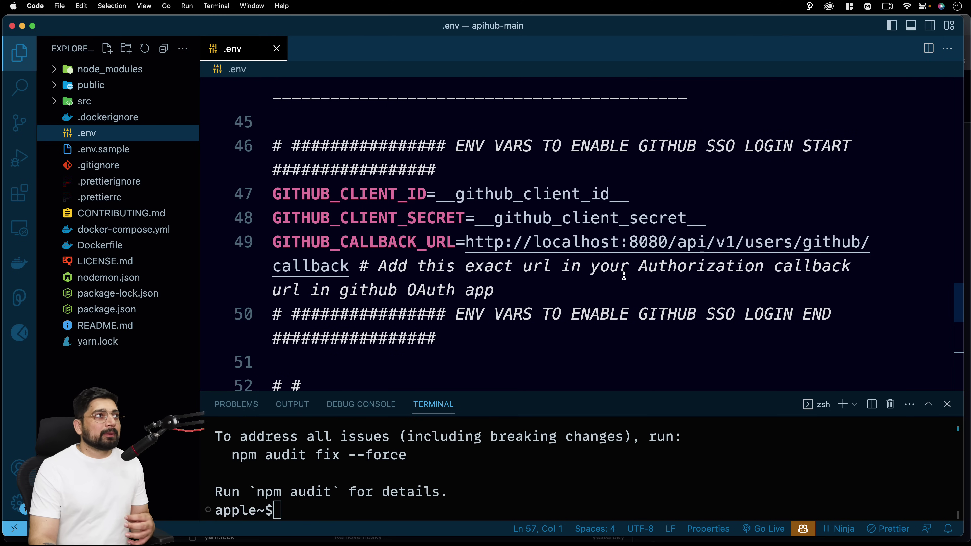
left_click_drag(309, 163, 629, 349)
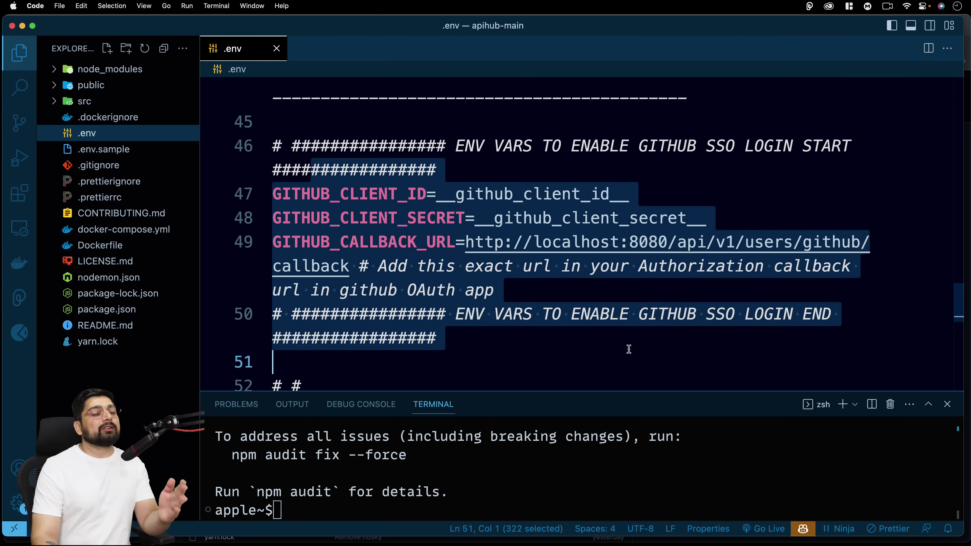
scroll(629, 348, "up", 10)
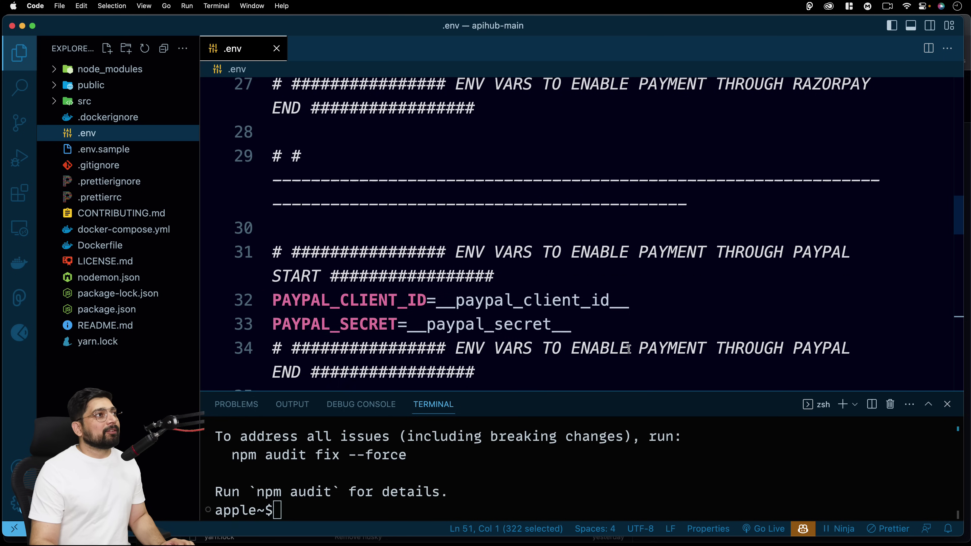
scroll(629, 348, "up", 3)
left_click_drag(313, 171, 695, 306)
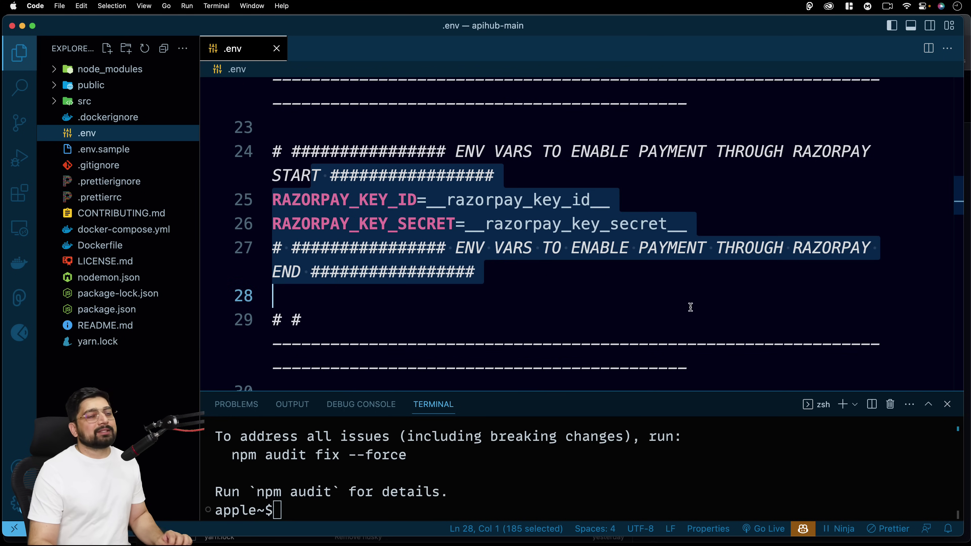
scroll(695, 306, "down", 3)
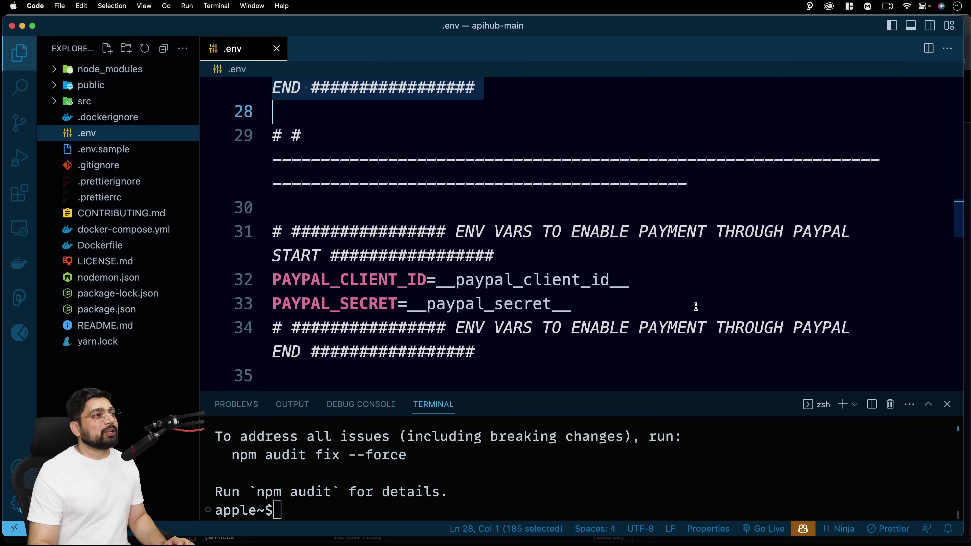
scroll(445, 275, "up", 8)
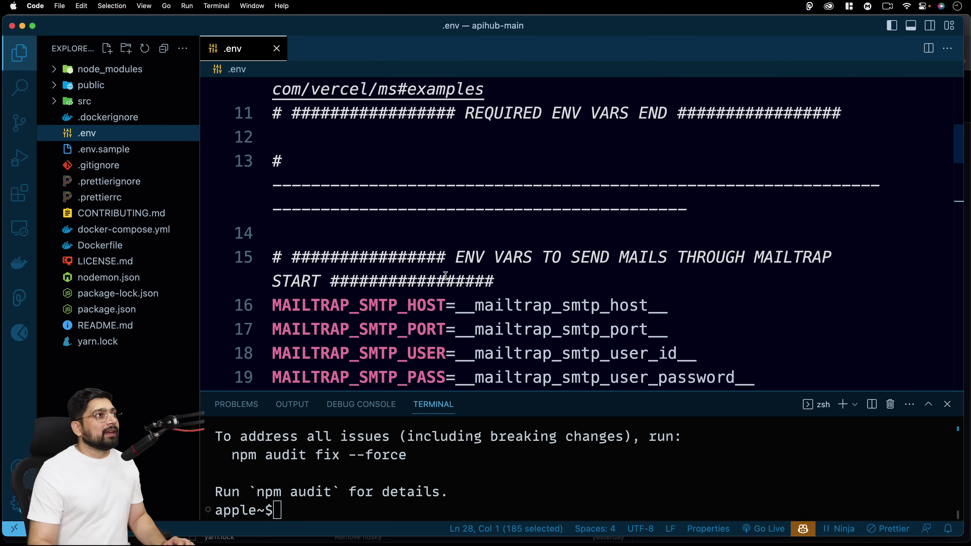
scroll(445, 275, "up", 3)
scroll(444, 278, "down", 4)
left_click_drag(368, 181, 532, 281)
scroll(533, 286, "up", 2)
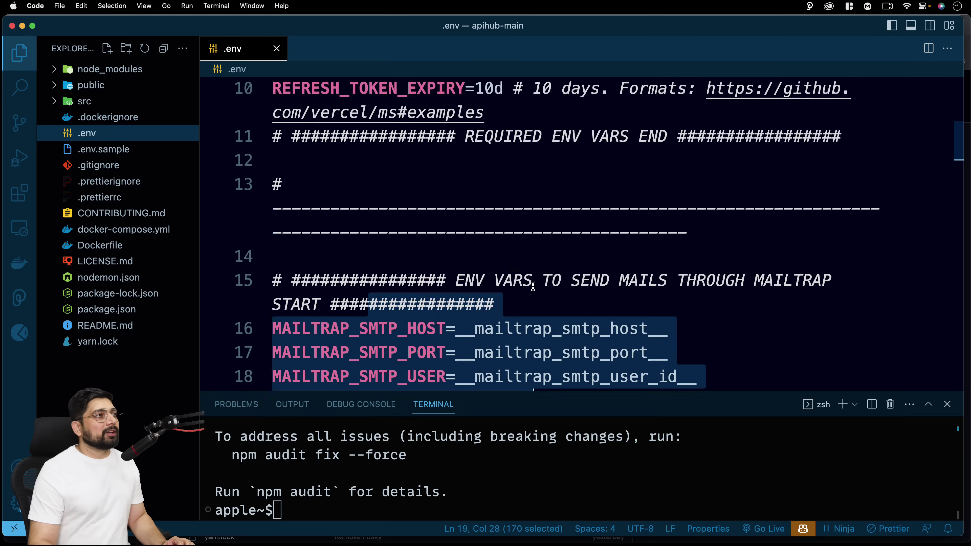
scroll(532, 286, "up", 5)
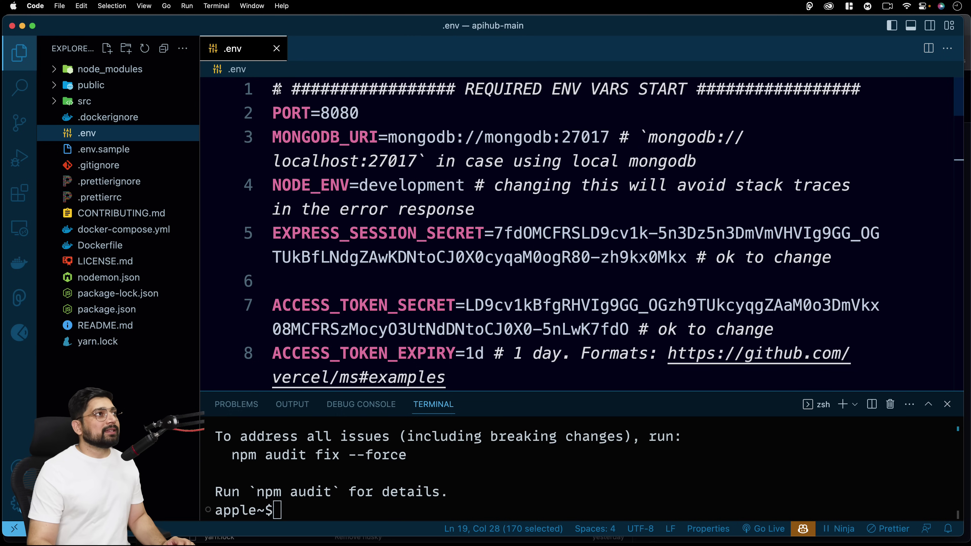
- Highlight the required env vars block, then MONGODB_URI and its local connection string
left_click_drag(275, 86, 543, 354)
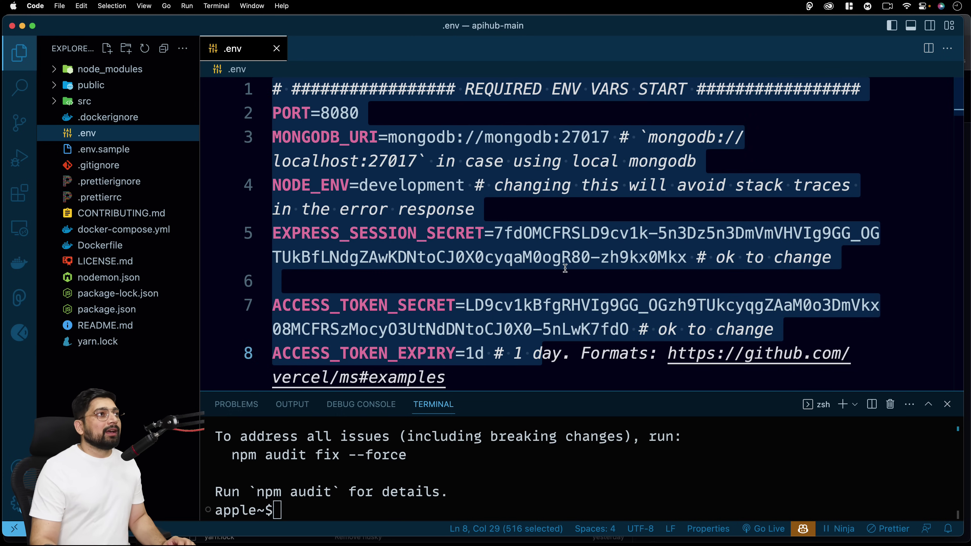
left_click(634, 275)
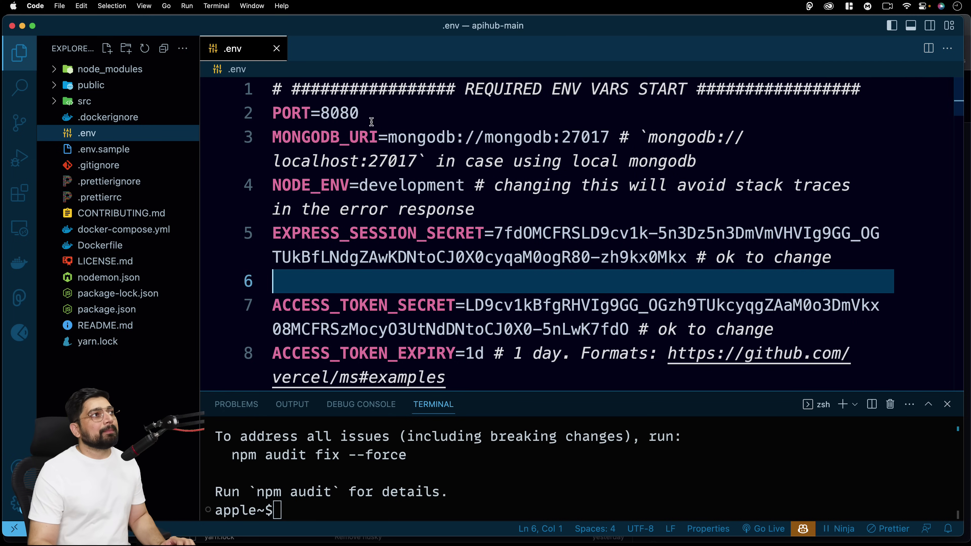
left_click_drag(378, 137, 283, 136)
left_click_drag(388, 137, 611, 137)
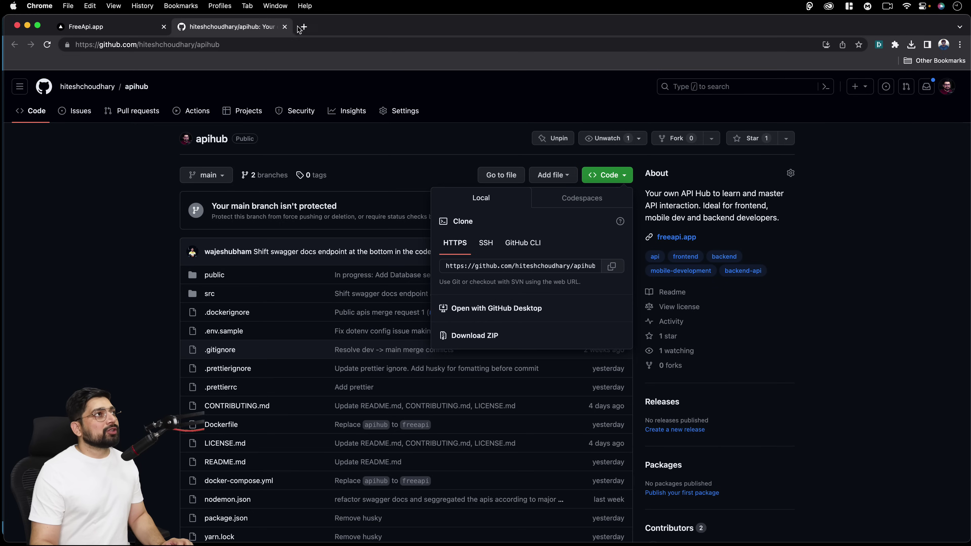
- In a new Chrome tab, search Google for 'mongodb atlas'
left_click(303, 27)
key("Return")
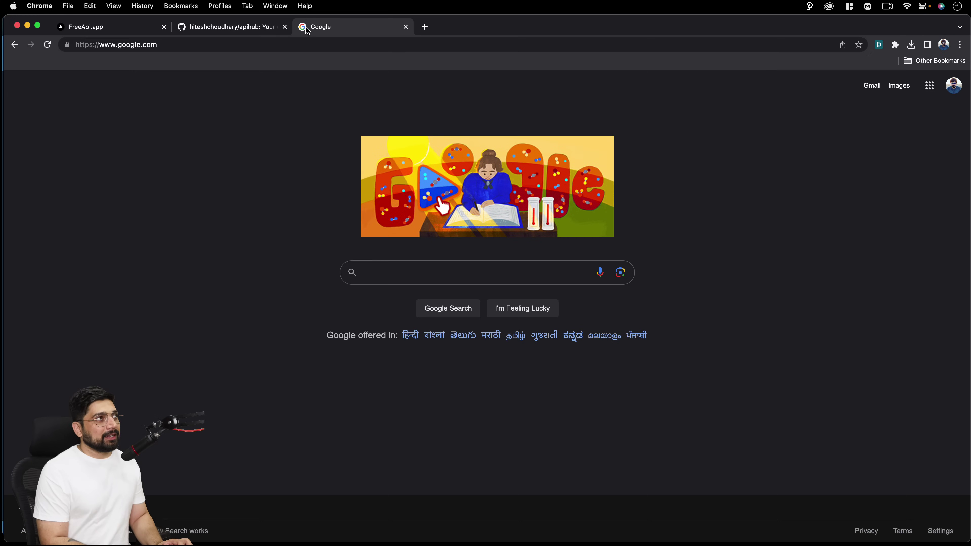
type("mongo")
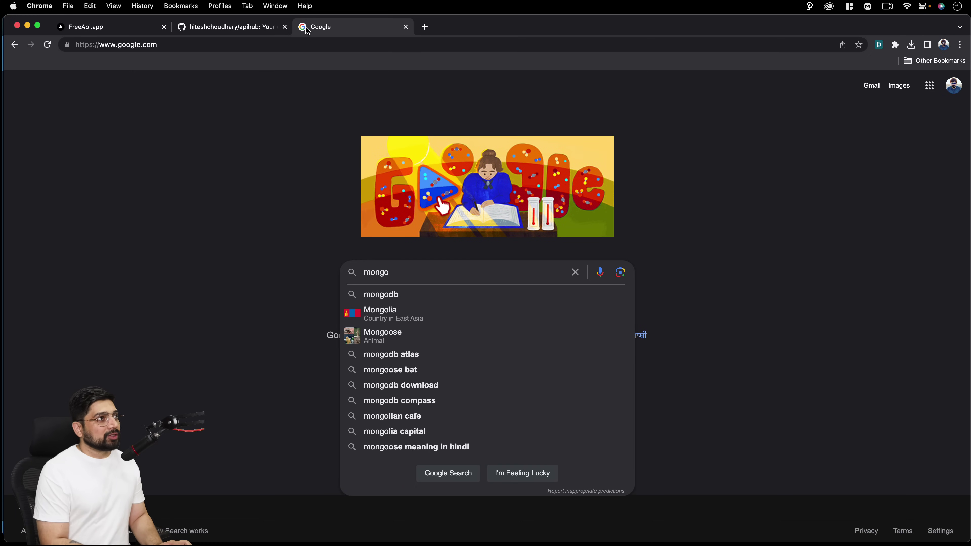
type("db atl")
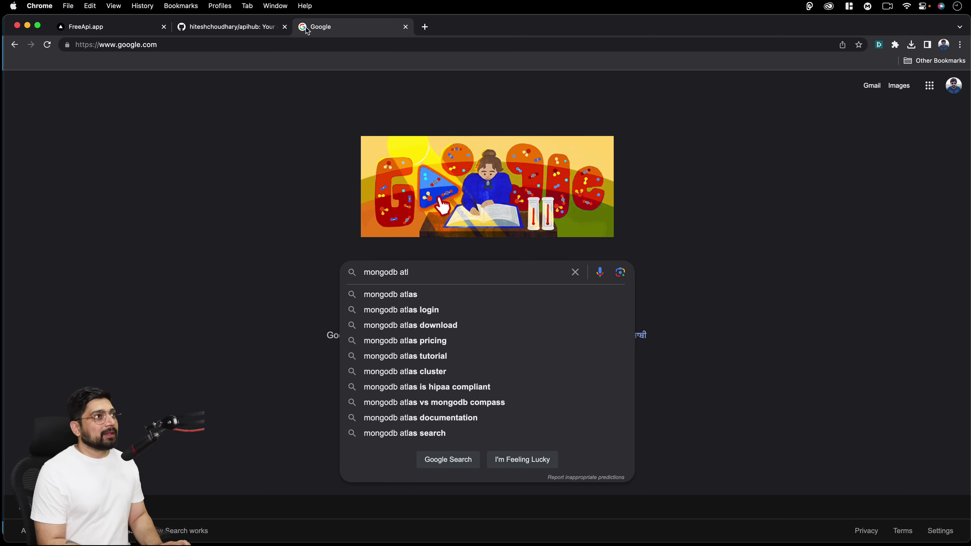
key("Down")
key("Return")
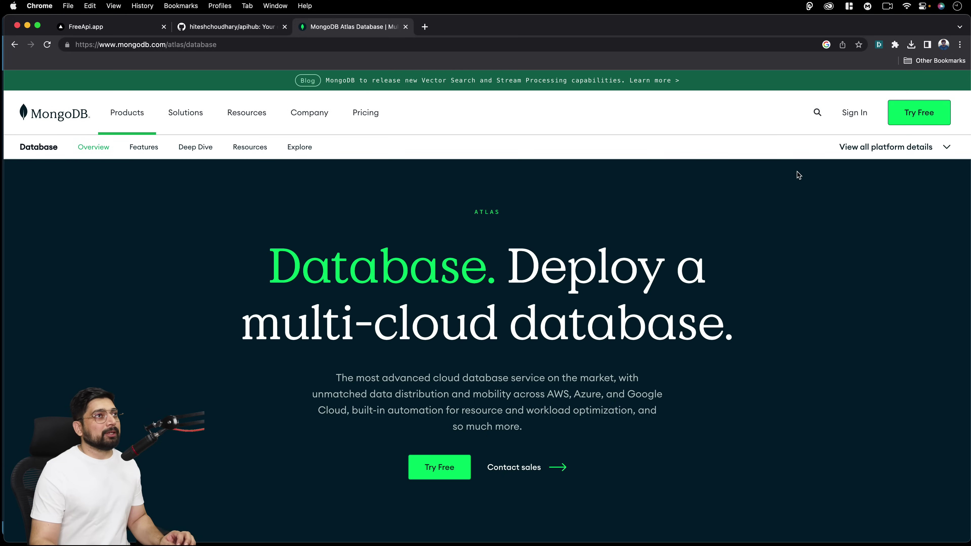
- Sign in to MongoDB Atlas with Google and choose Build a Database
left_click(855, 112)
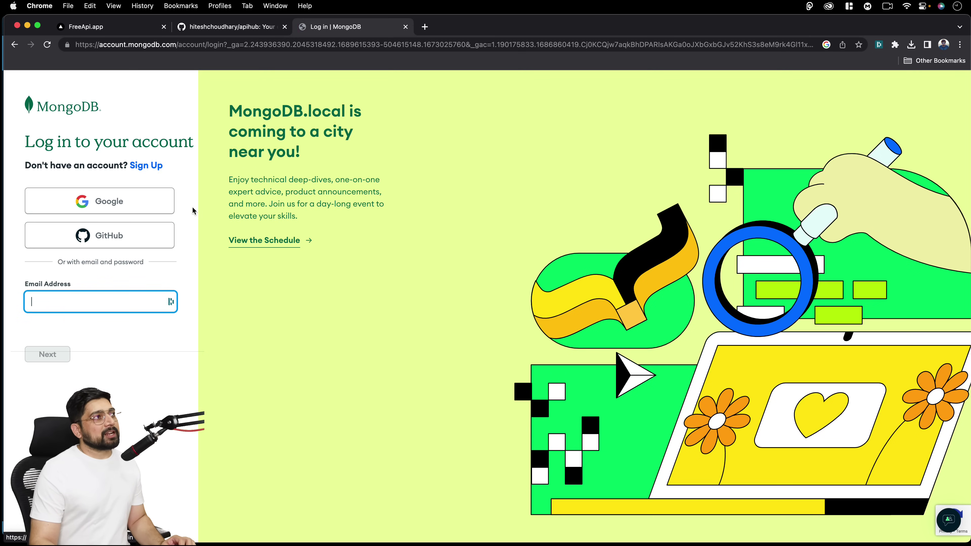
left_click(129, 200)
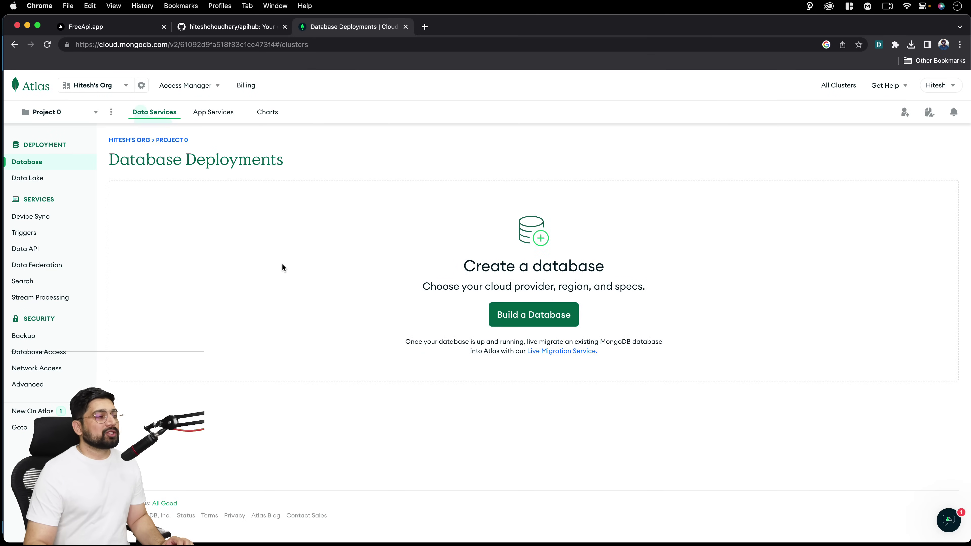
left_click(551, 318)
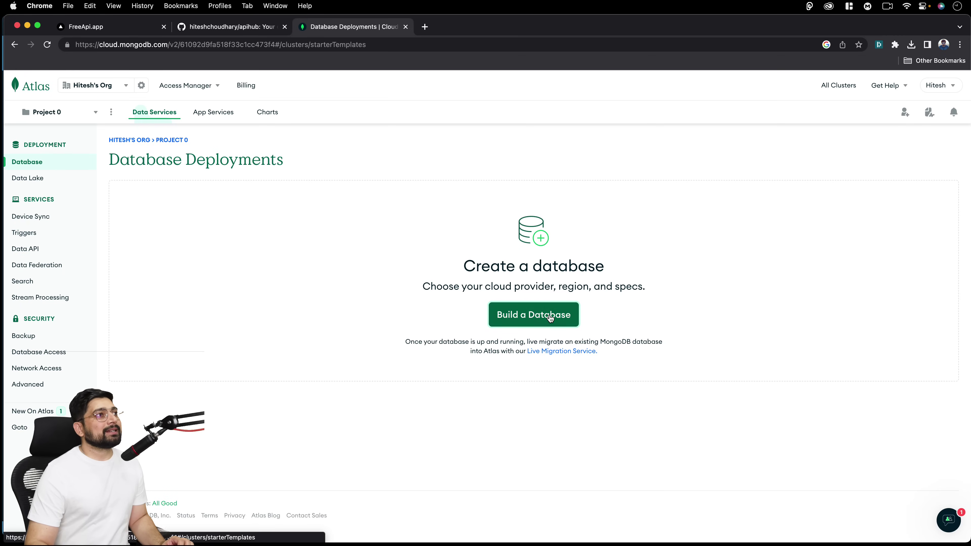
- Pick the M0 free tier on AWS, set the region to Mumbai (ap-south-1), and create it
scroll(537, 307, "down", 2)
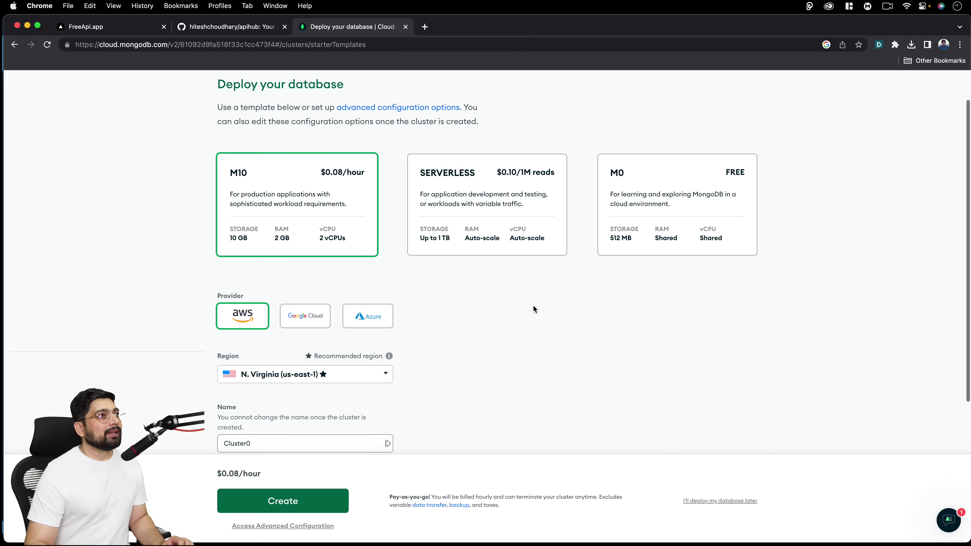
left_click(677, 189)
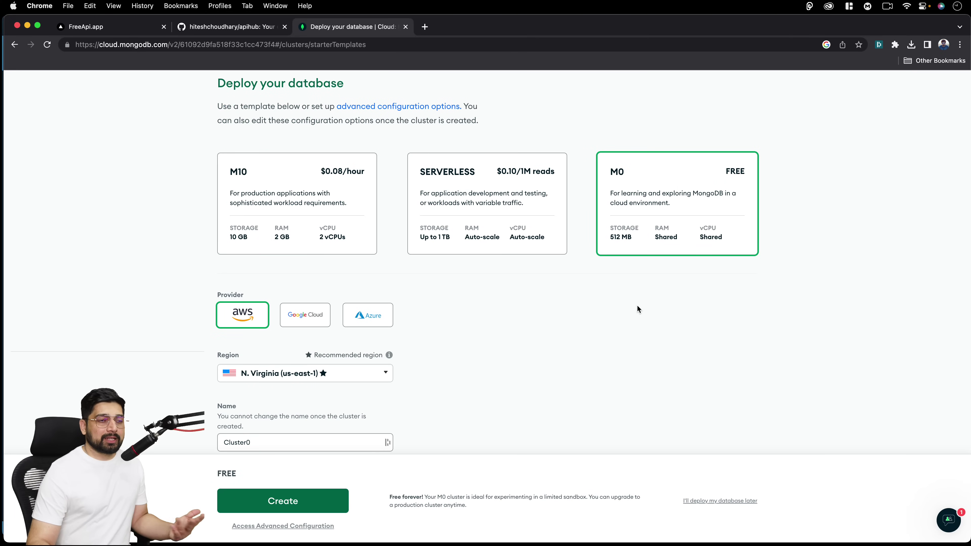
scroll(535, 283, "down", 2)
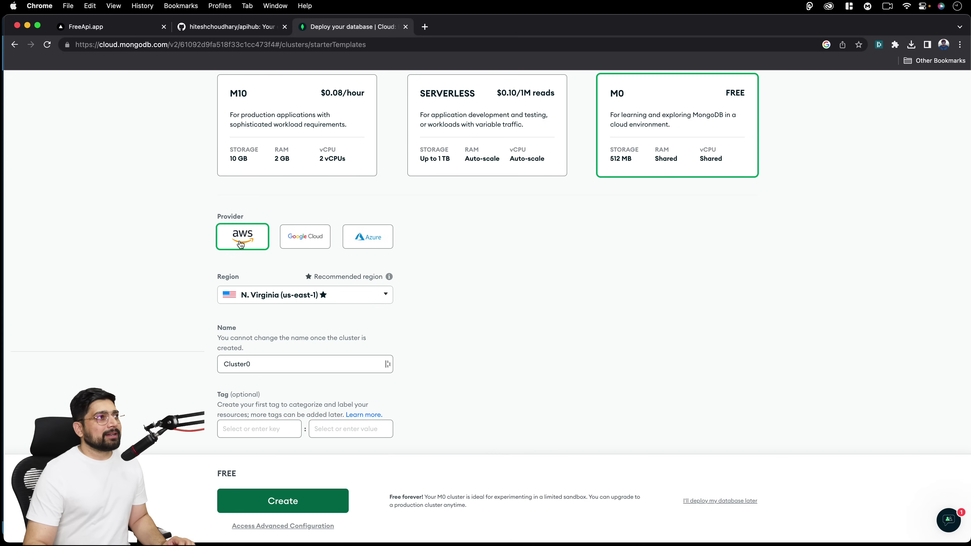
left_click(317, 297)
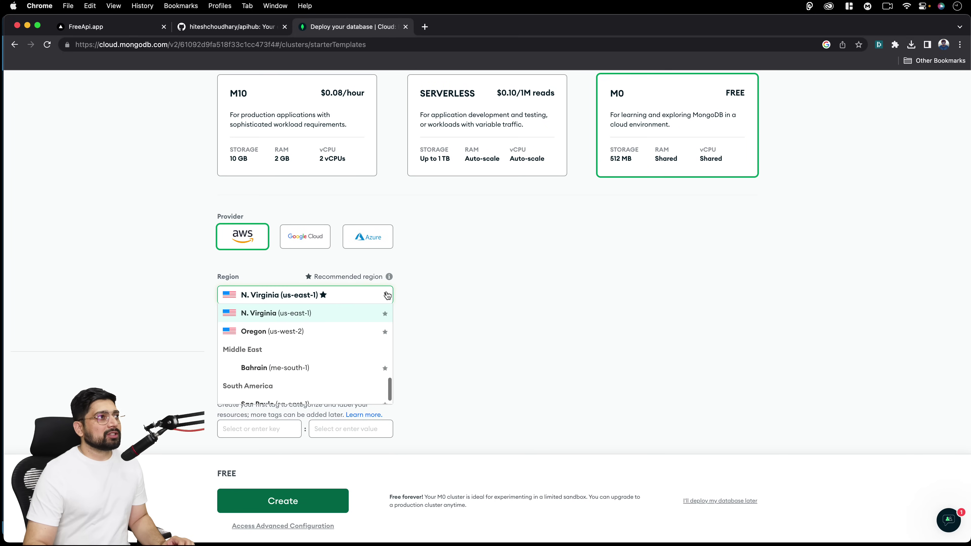
scroll(335, 352, "up", 5)
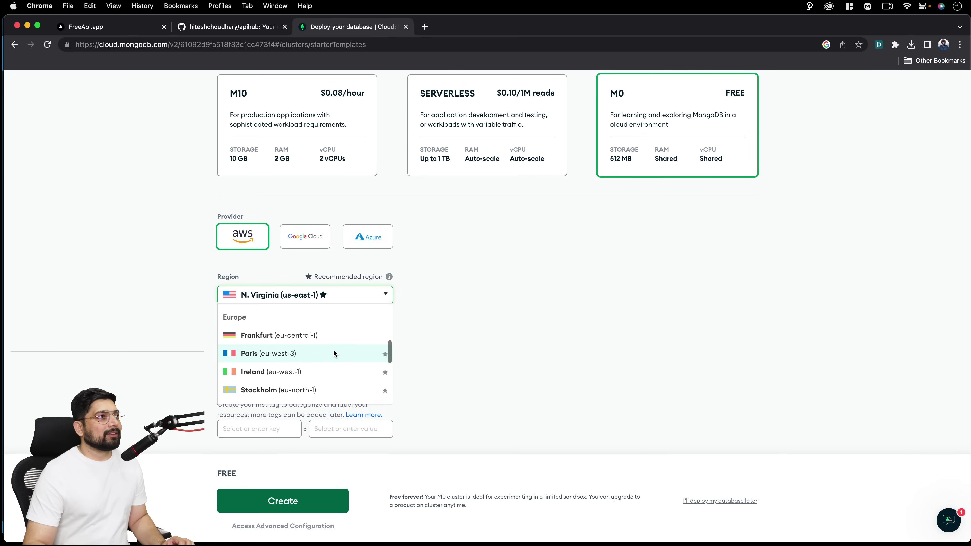
scroll(335, 352, "up", 5)
left_click(283, 357)
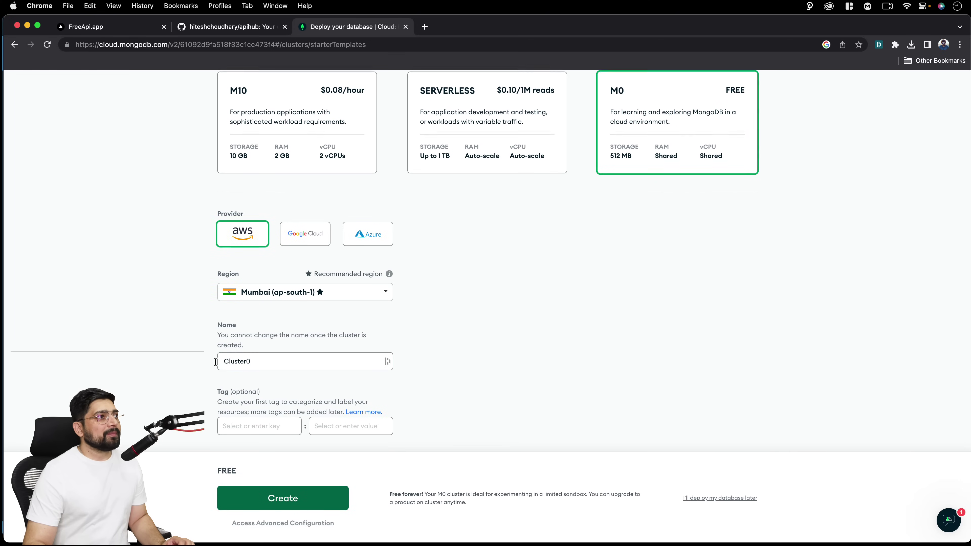
left_click(312, 503)
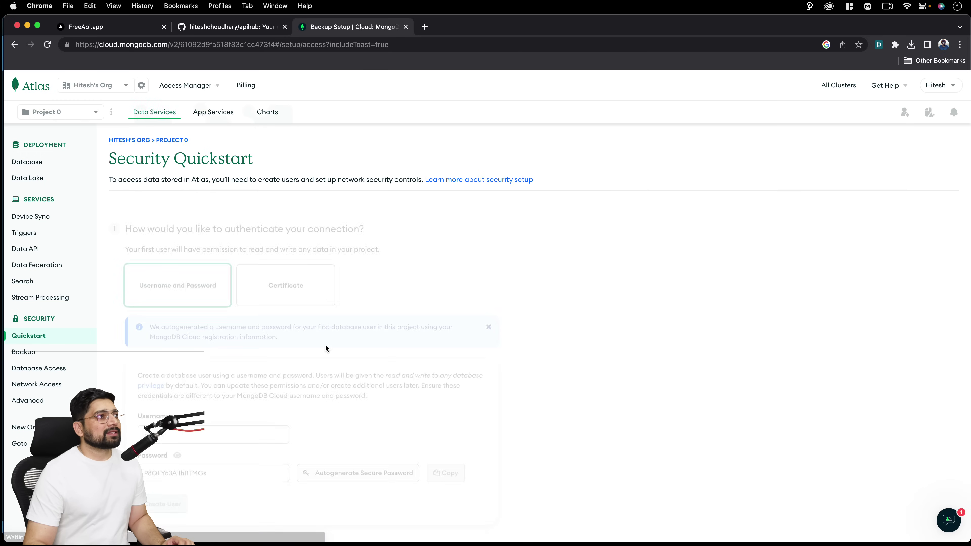
- Create the prefilled database user, finish the quickstart, and go to Databases
scroll(336, 294, "down", 3)
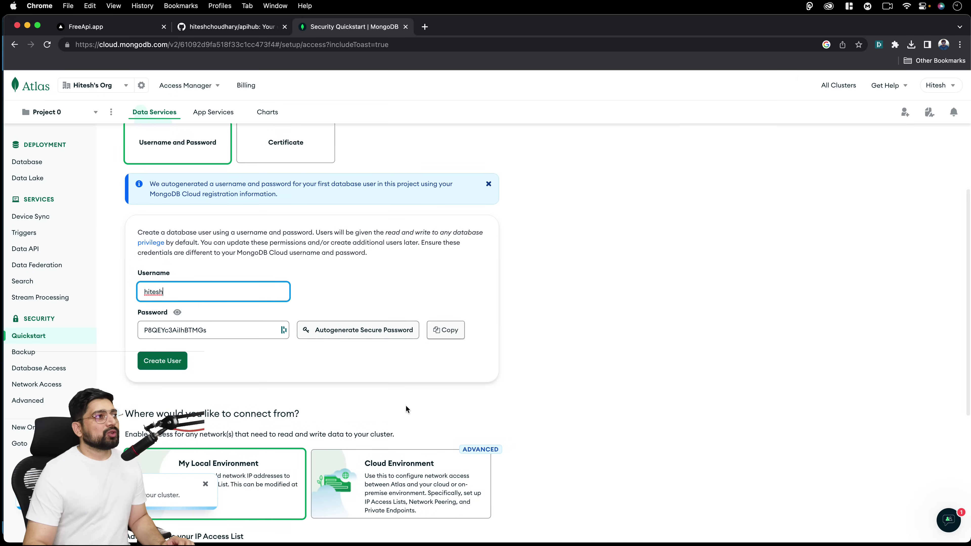
scroll(444, 292, "down", 3)
left_click(173, 264)
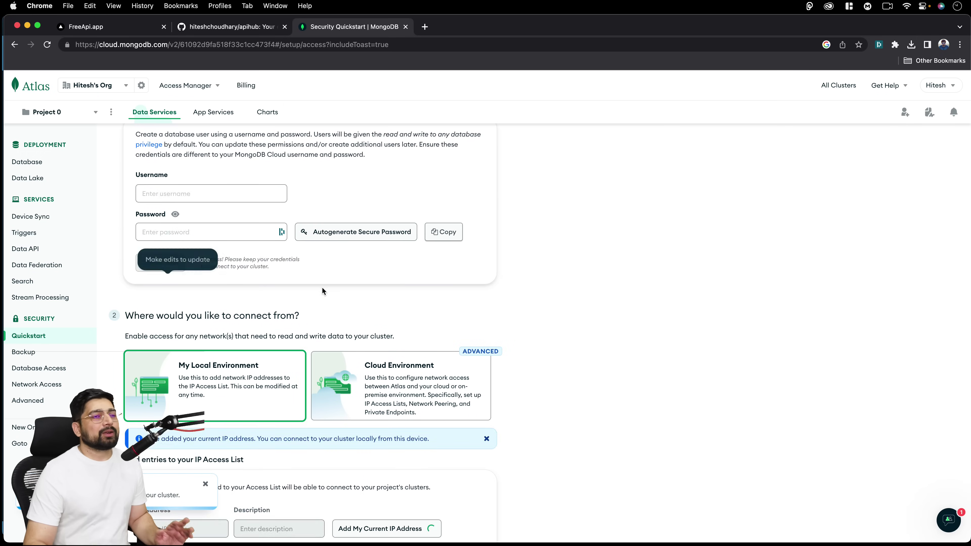
scroll(344, 286, "down", 4)
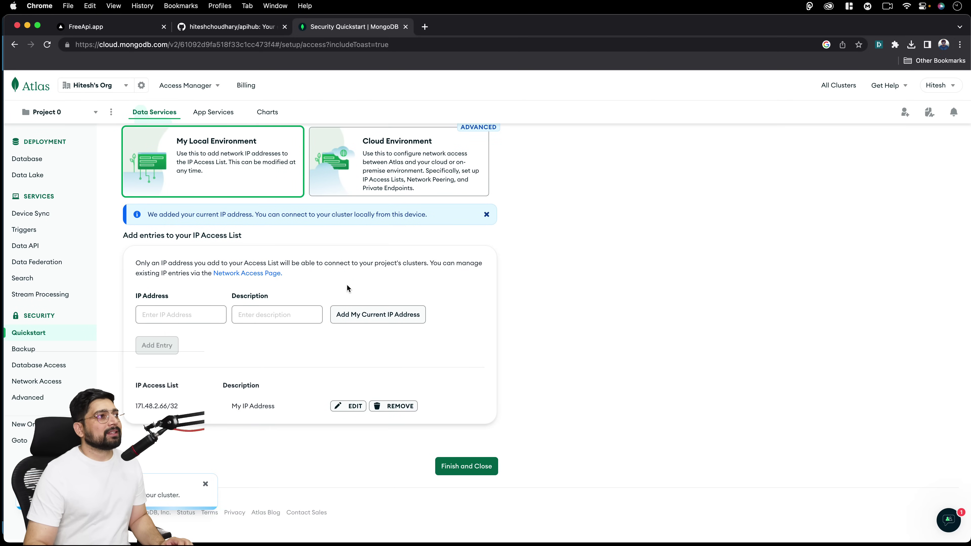
left_click(483, 471)
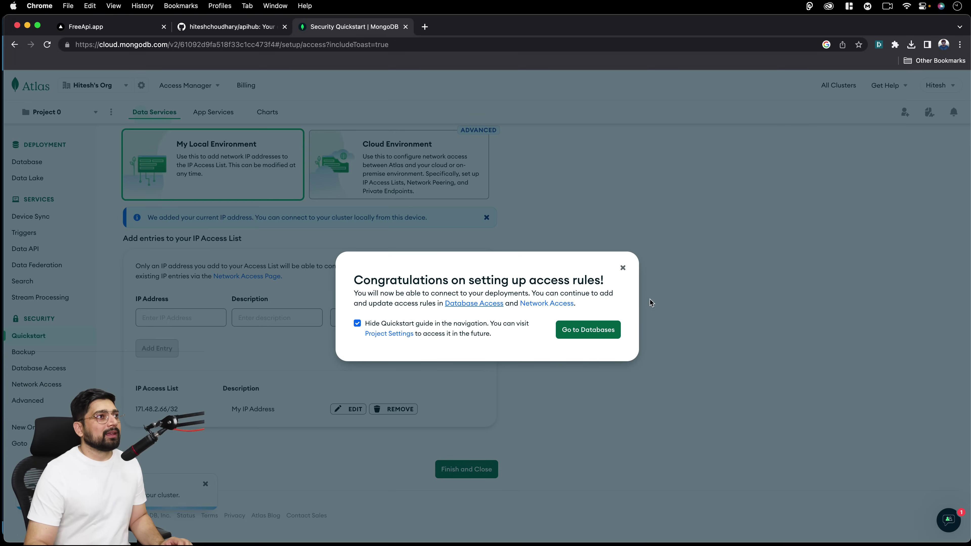
left_click(599, 331)
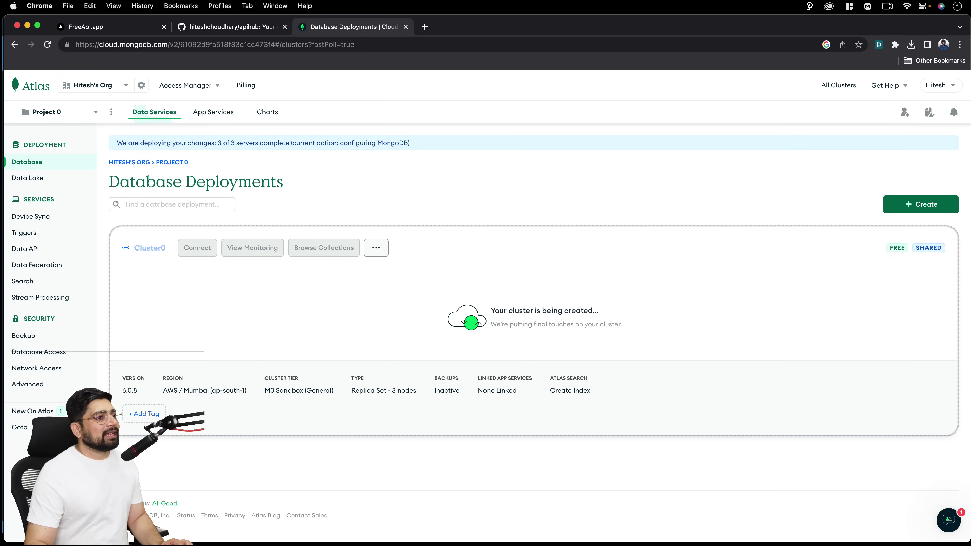
- Reload until Cluster0 is active, then open Network Access from the sidebar
left_click(47, 44)
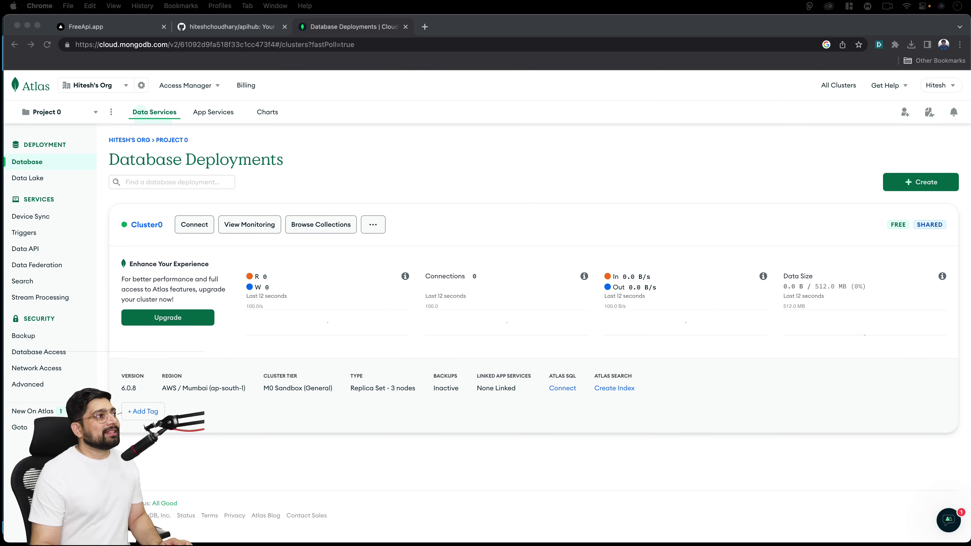
left_click(42, 368)
left_click(41, 368)
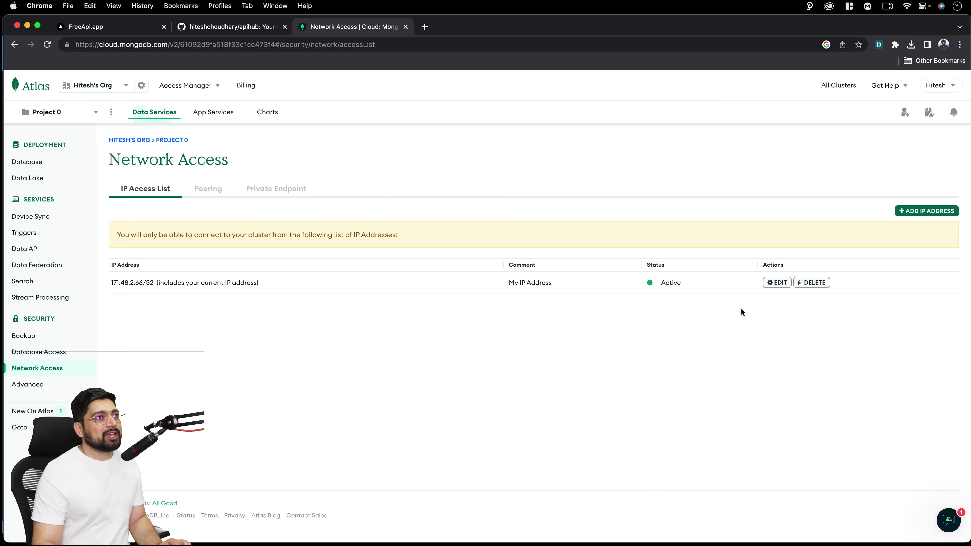
- Swap the existing IP entry for a 0.0.0.0/0 allow-from-anywhere entry and view the database users
left_click(812, 283)
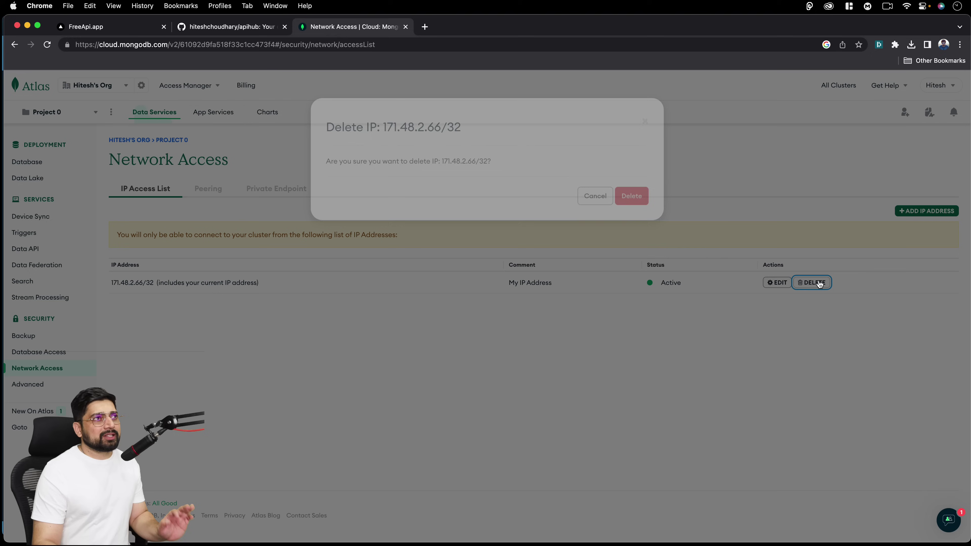
left_click(631, 177)
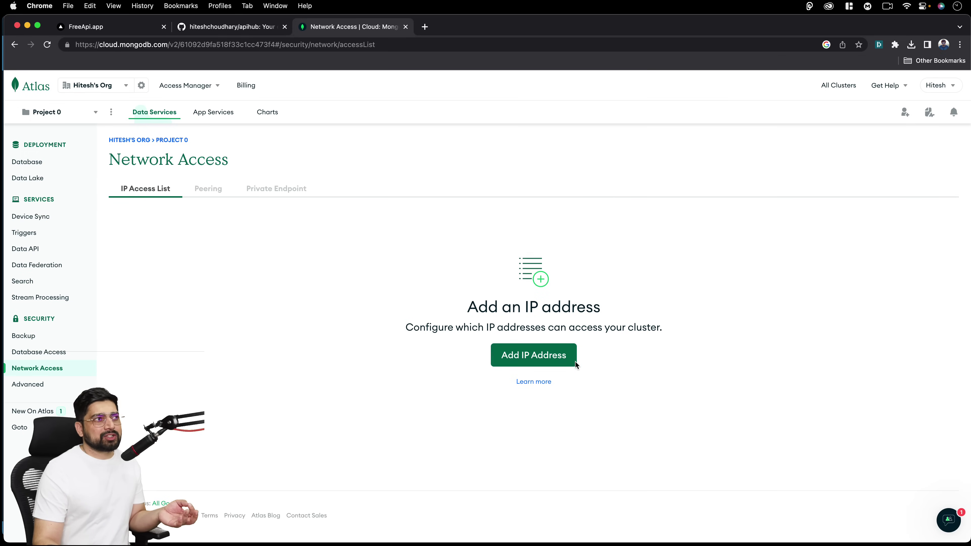
left_click(561, 379)
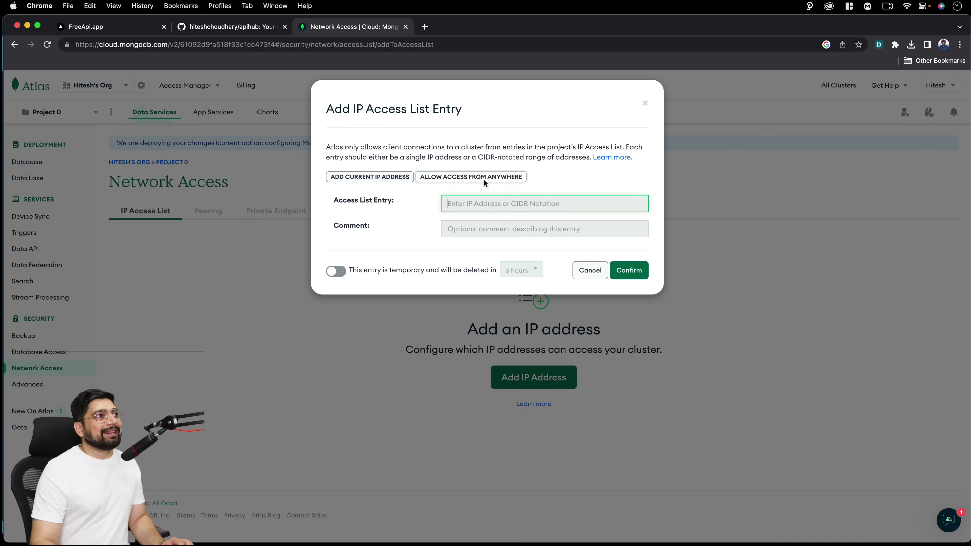
left_click(510, 180)
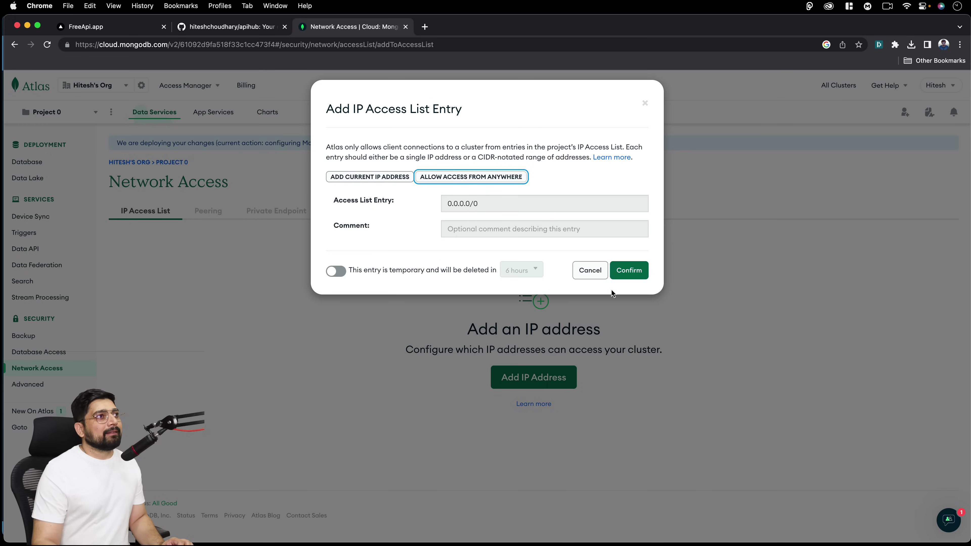
left_click(634, 272)
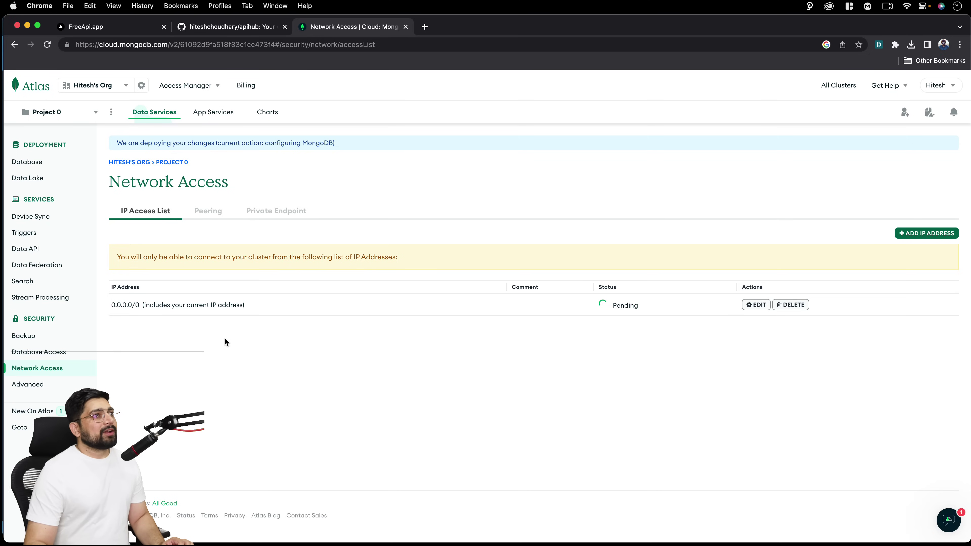
left_click(47, 45)
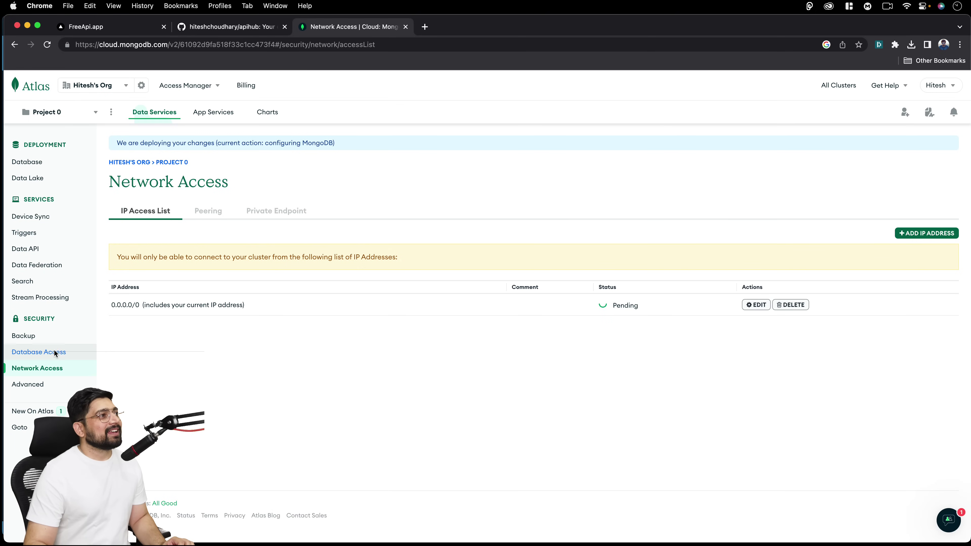
left_click(71, 352)
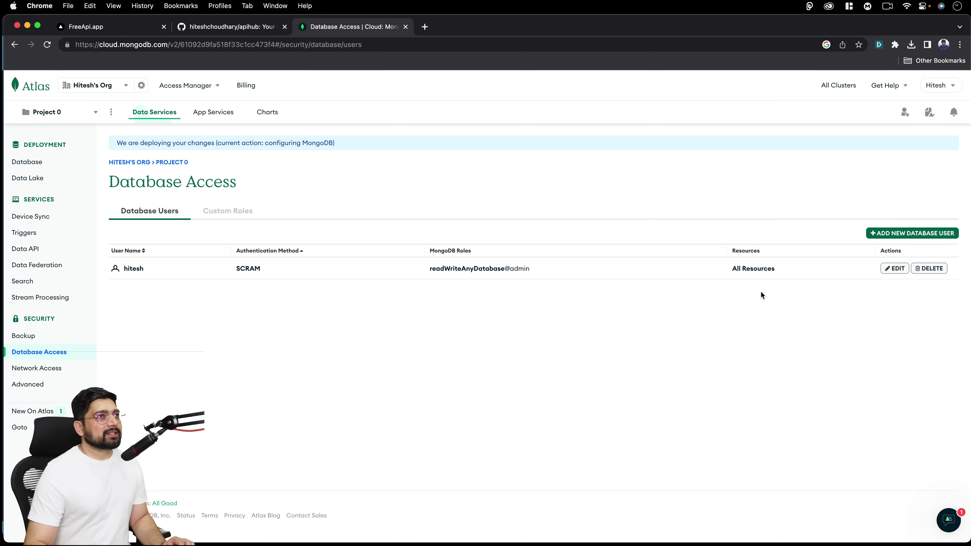
- Create database user freeapi with a password and the built-in Read and write to any database role
left_click(913, 233)
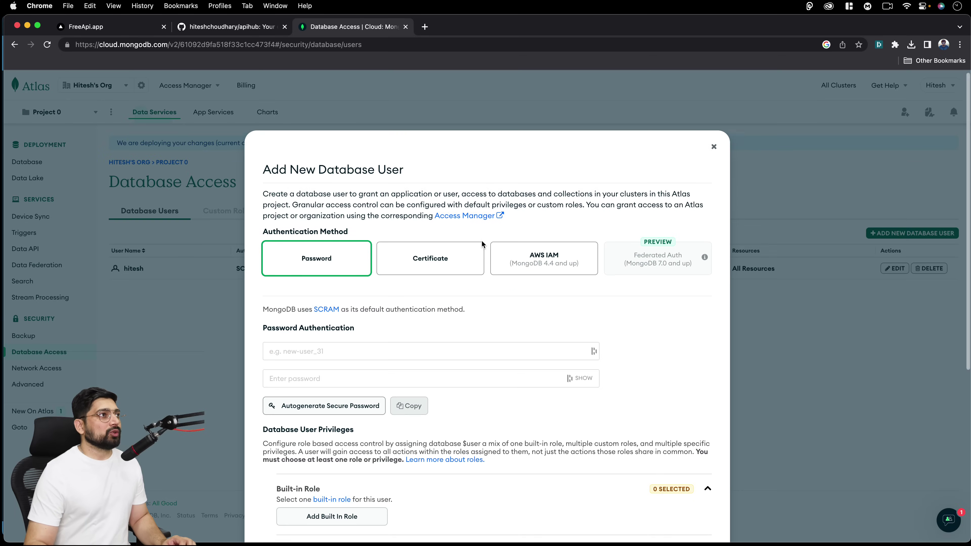
scroll(481, 239, "down", 2)
left_click(416, 273)
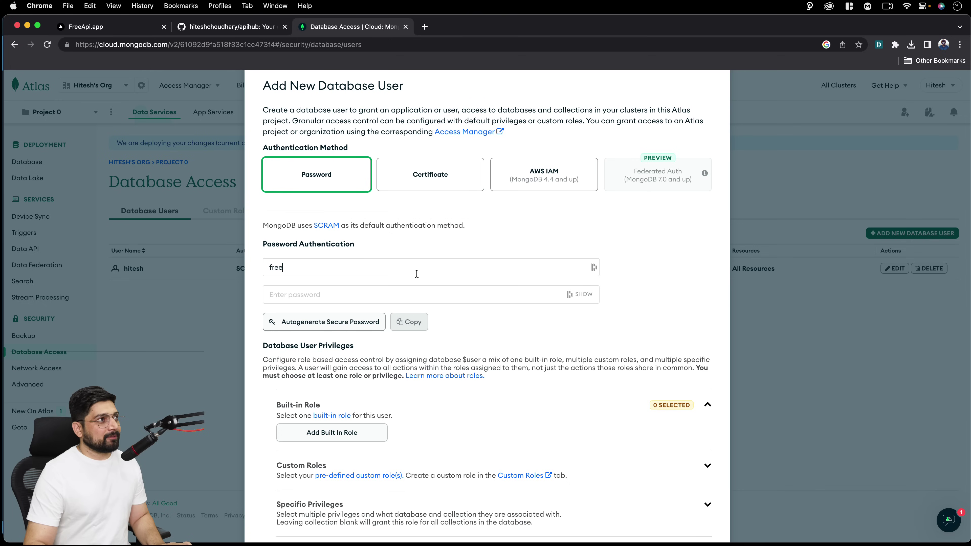
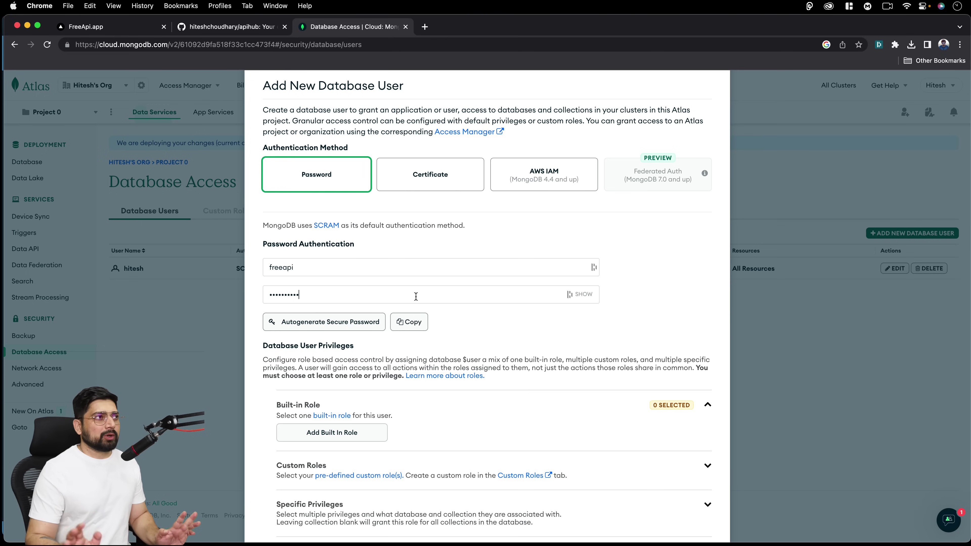
left_click(591, 293)
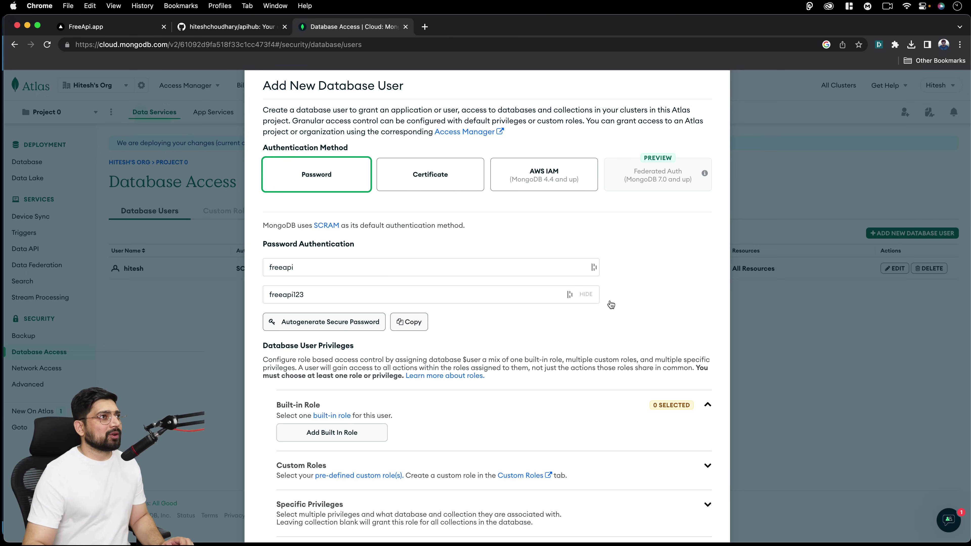
left_click(591, 295)
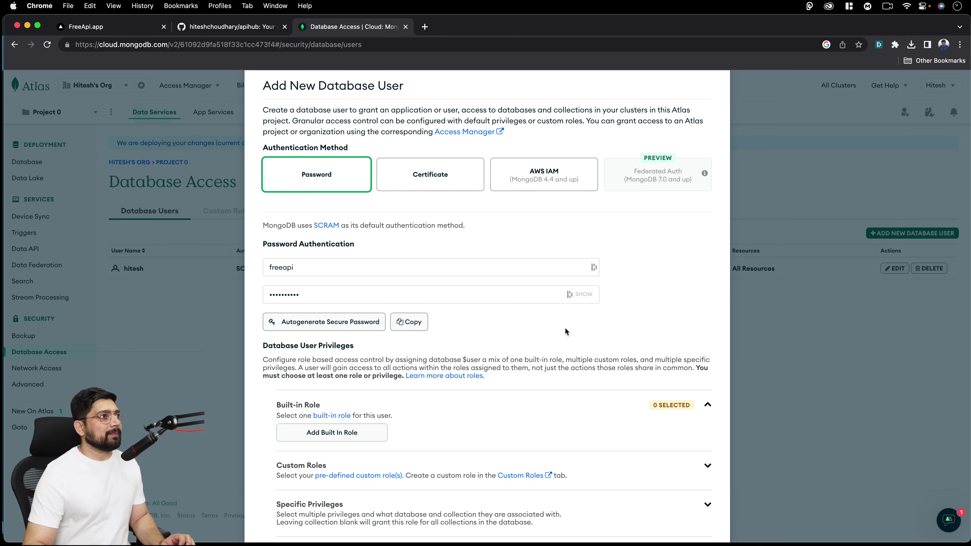
scroll(564, 327, "down", 3)
left_click(370, 328)
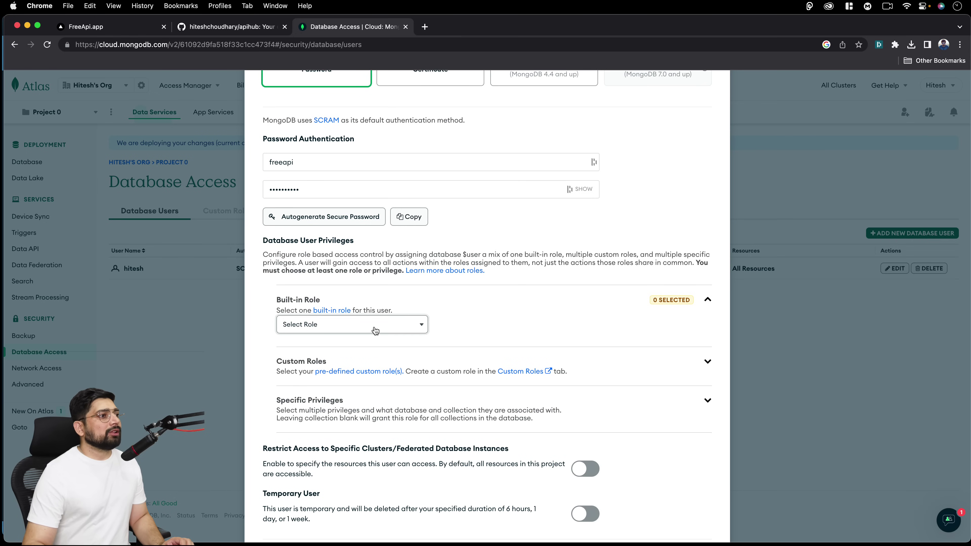
left_click(399, 328)
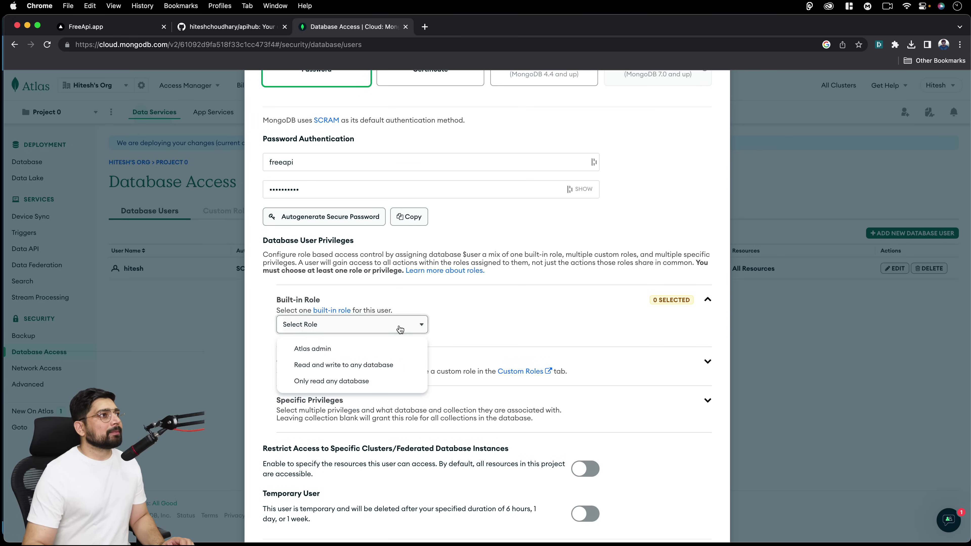
left_click(397, 366)
scroll(506, 366, "down", 3)
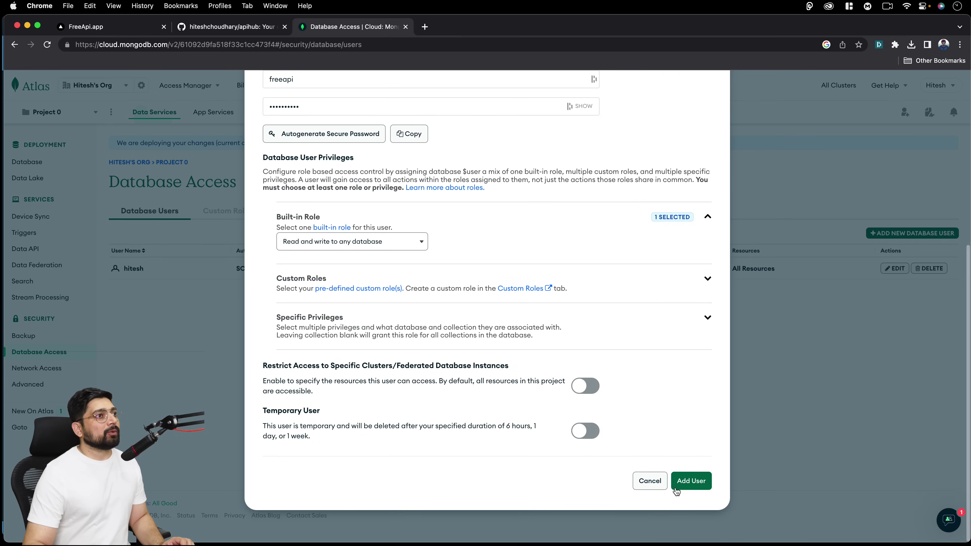
left_click(696, 482)
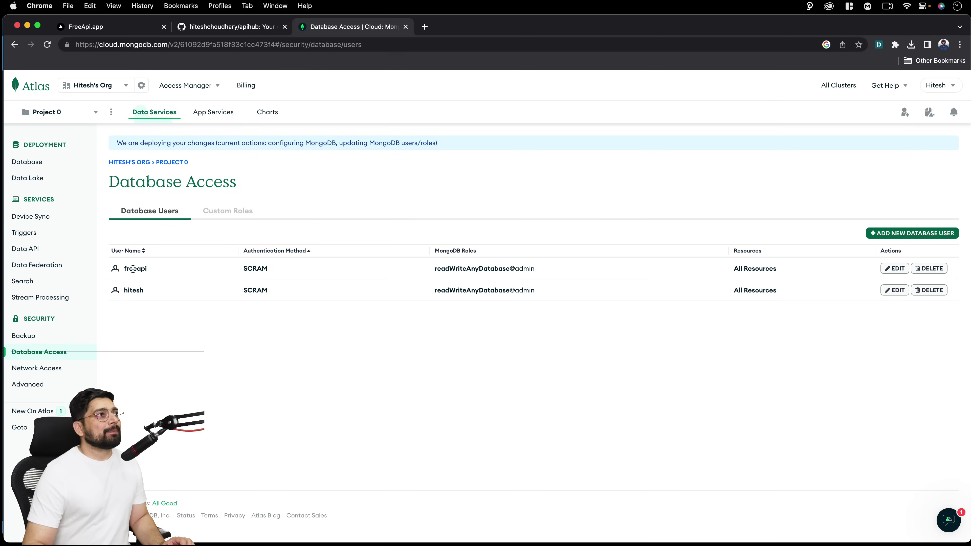
- Reload Network Access to see the 0.0.0.0/0 entry still pending, then go to Databases
left_click(59, 371)
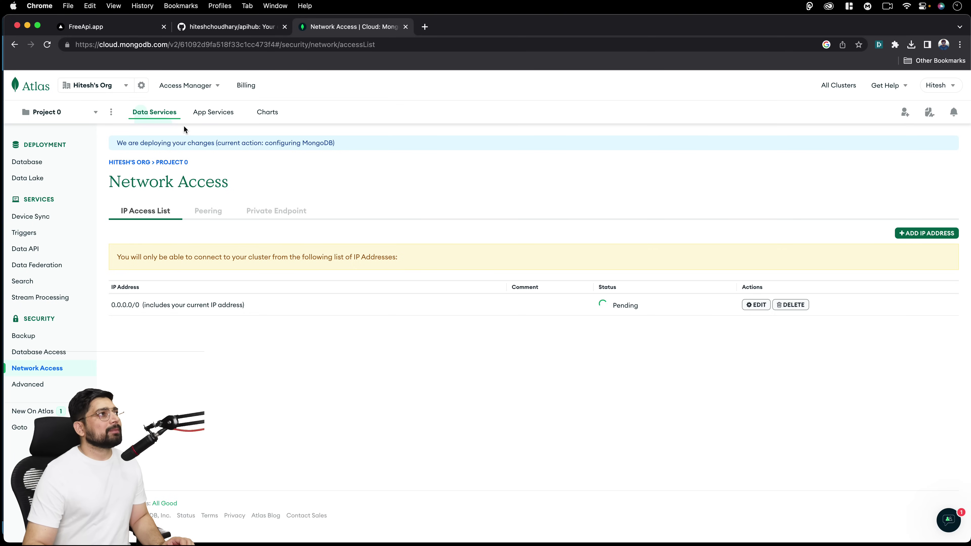
left_click(47, 44)
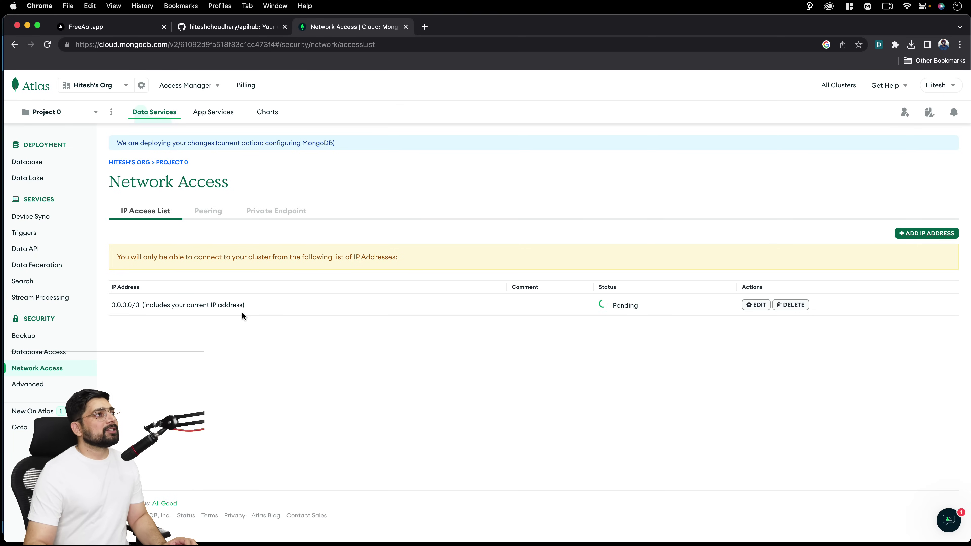
left_click(42, 163)
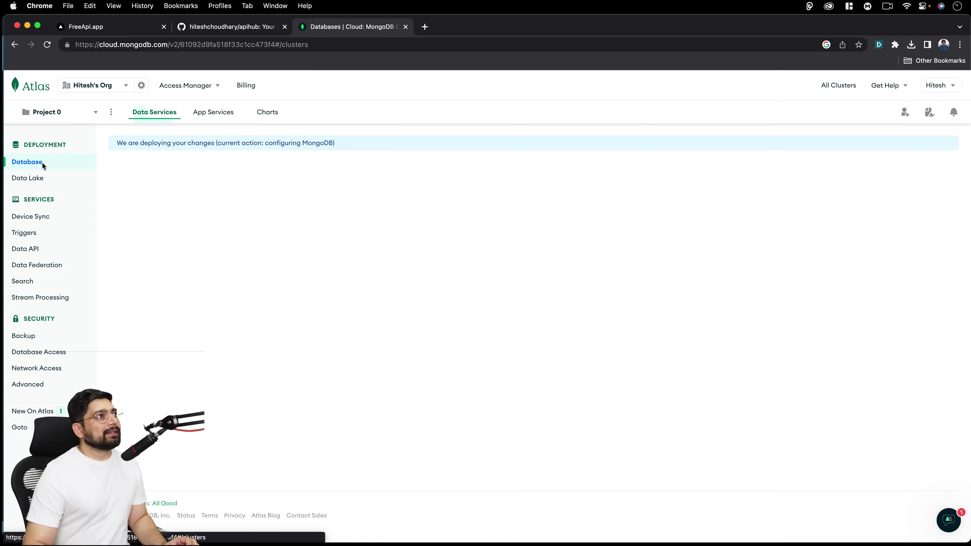
- Copy Cluster0's MongoDB Compass connection string from the Connect dialog
left_click(197, 252)
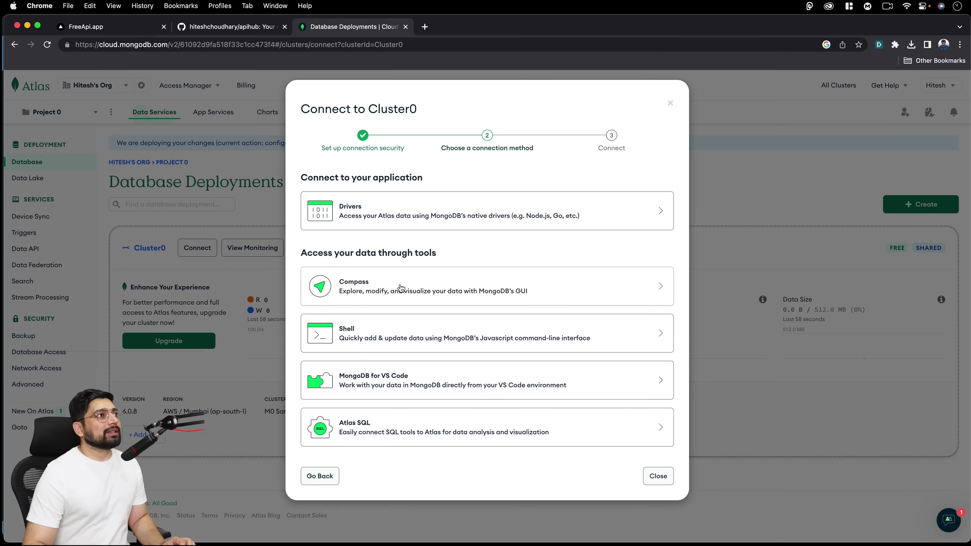
left_click(400, 288)
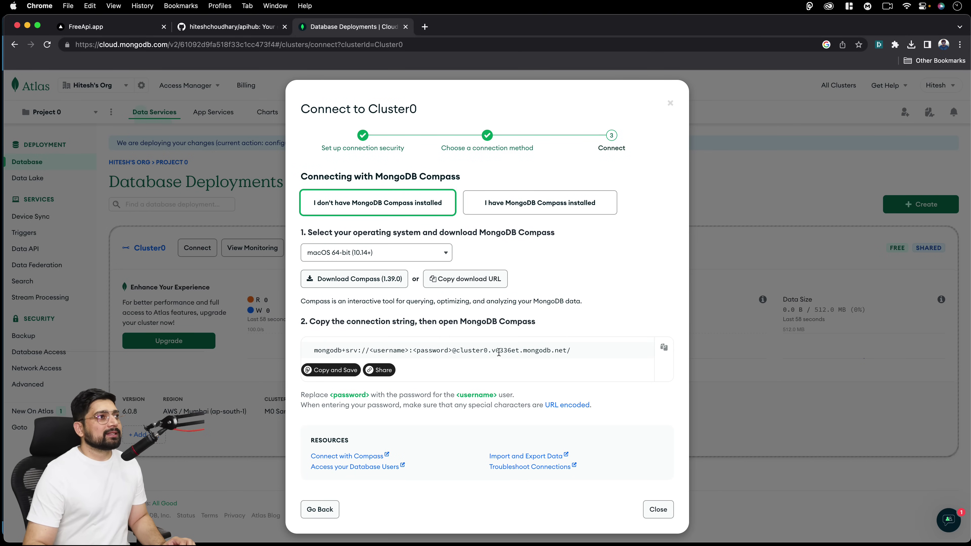
left_click(664, 347)
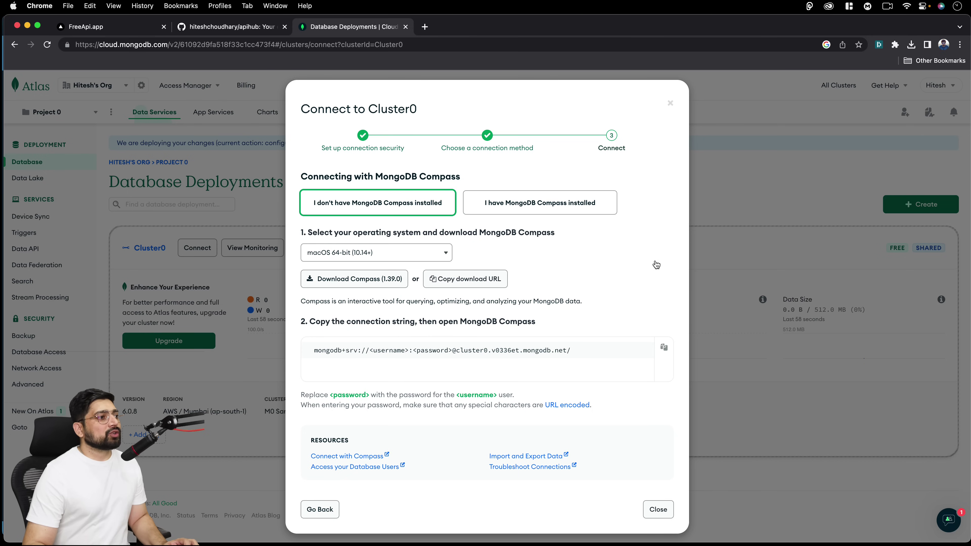
key("super+Tab")
- Replace the MONGODB_URI value with the Atlas string, filling in username freeapi and its password, and save
left_click(493, 186)
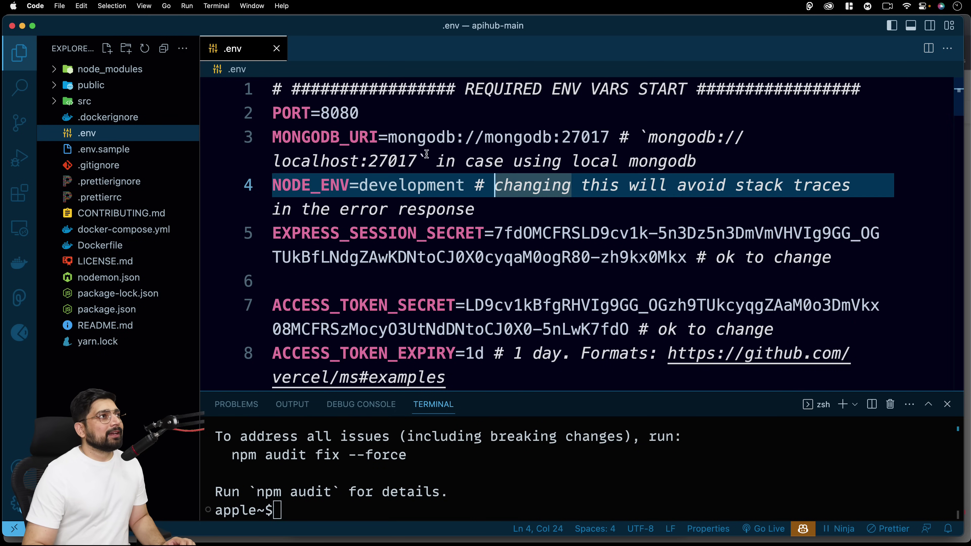
left_click_drag(387, 137, 607, 139)
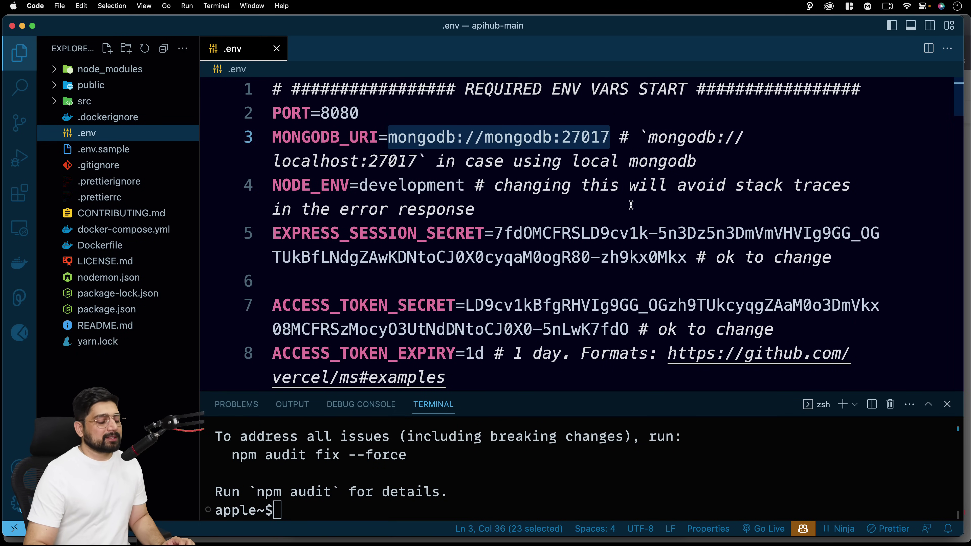
key("super+v")
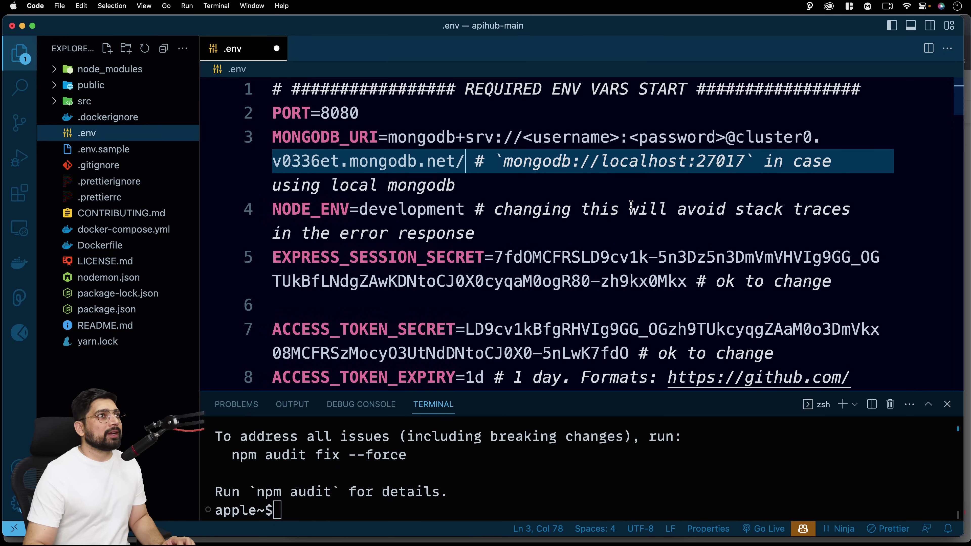
left_click_drag(522, 137, 617, 137)
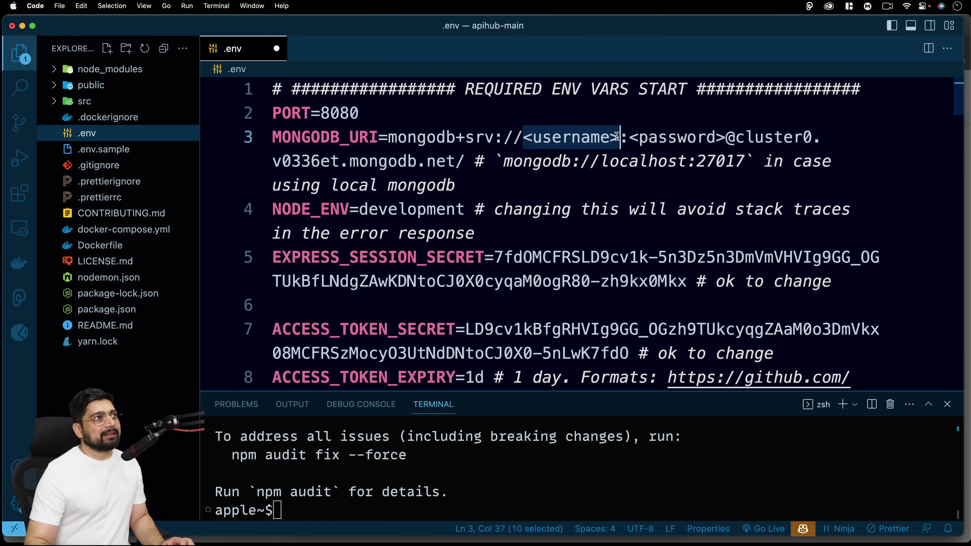
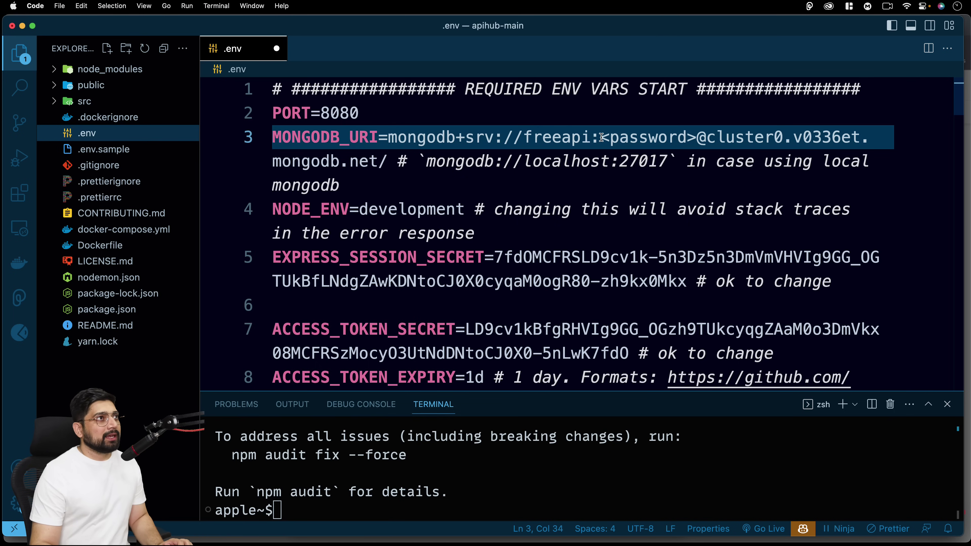
left_click_drag(601, 137, 693, 137)
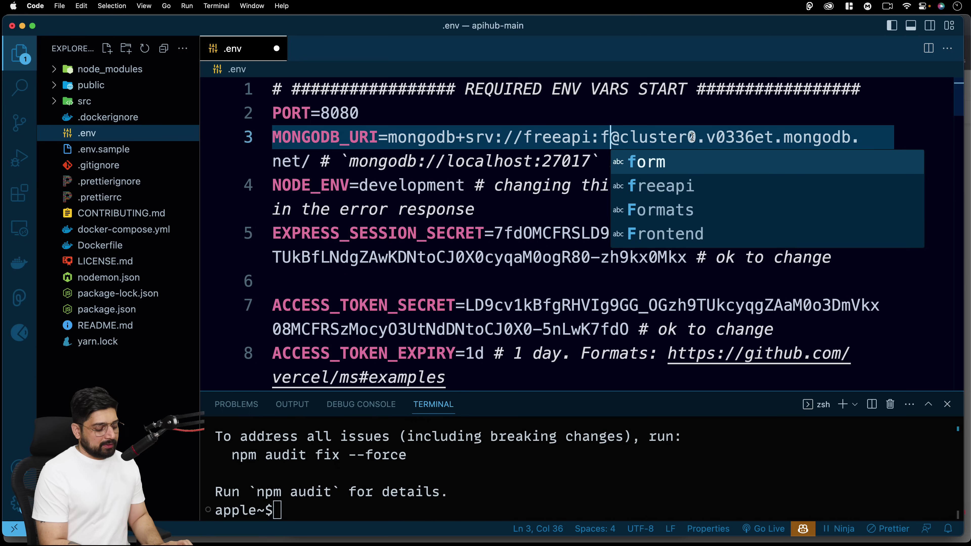
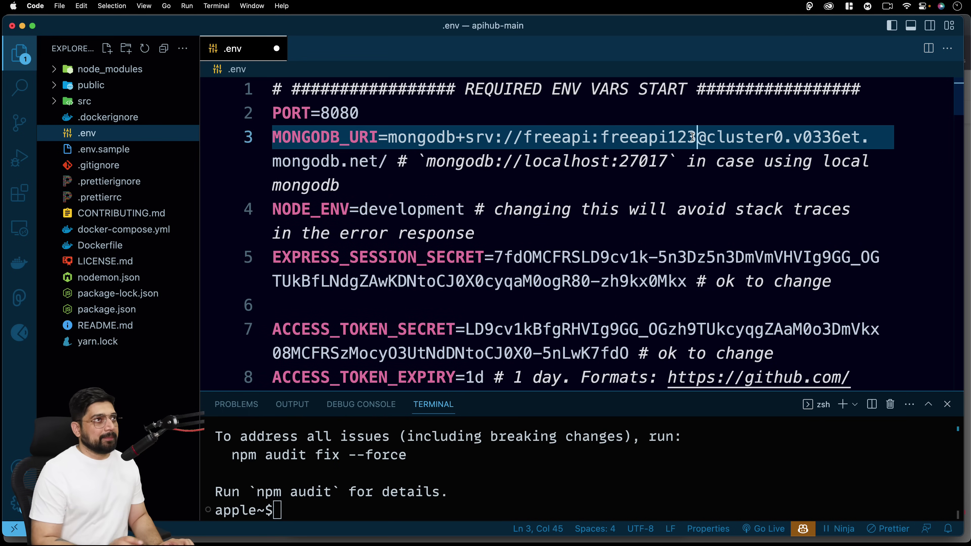
key("super+s")
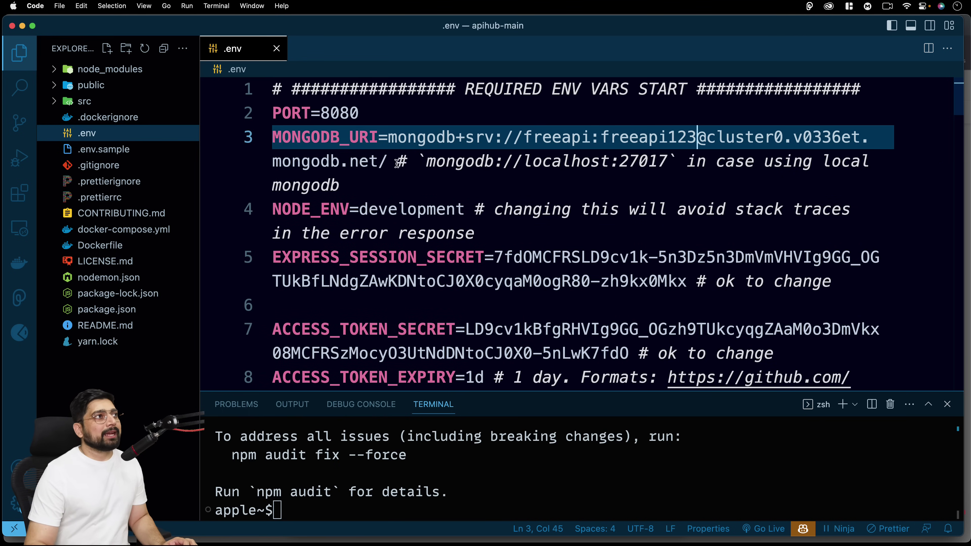
- Remove the trailing slash after mongodb.net in the URI and save .env again
left_click(388, 162)
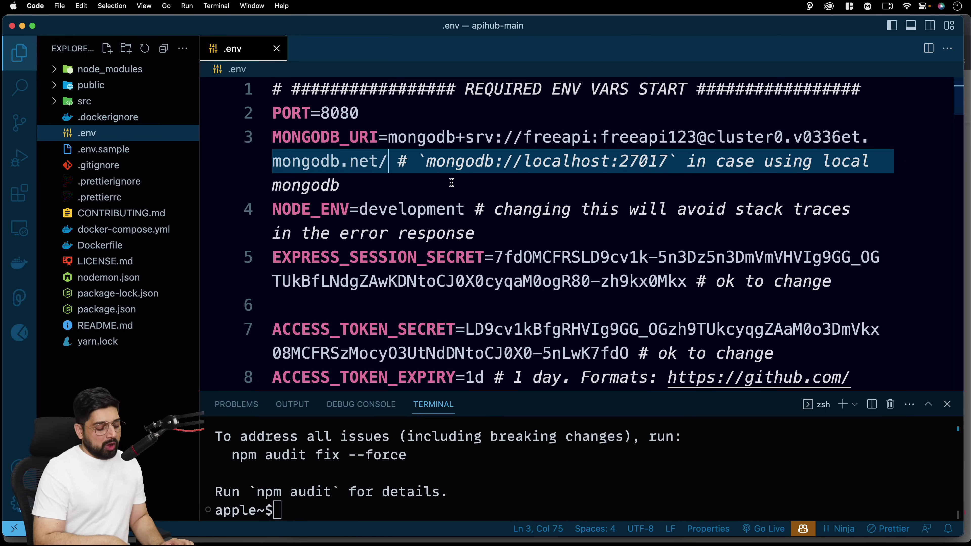
type("freeap")
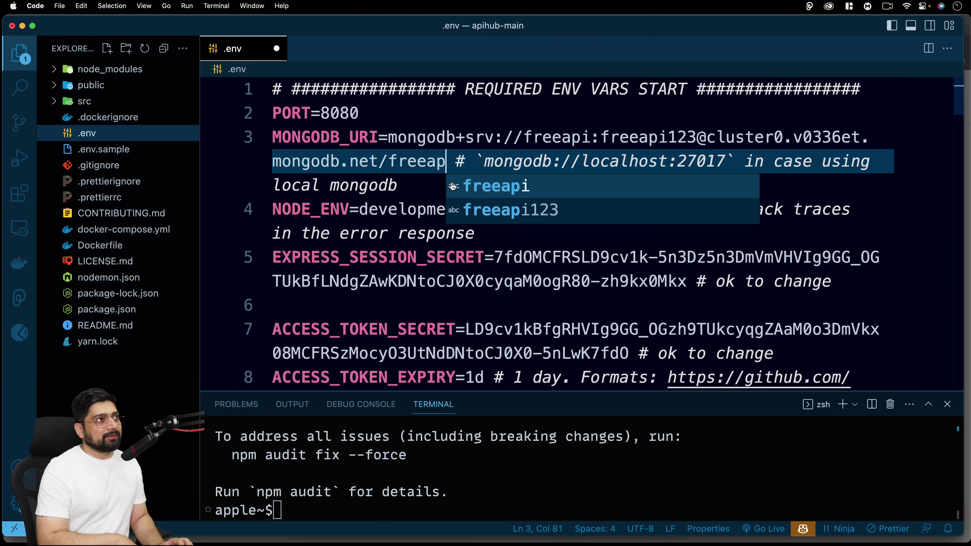
key("BackSpace")
key("BackSpace")
key("BackSpace")
key("BackSpace")
key("BackSpace")
key("BackSpace")
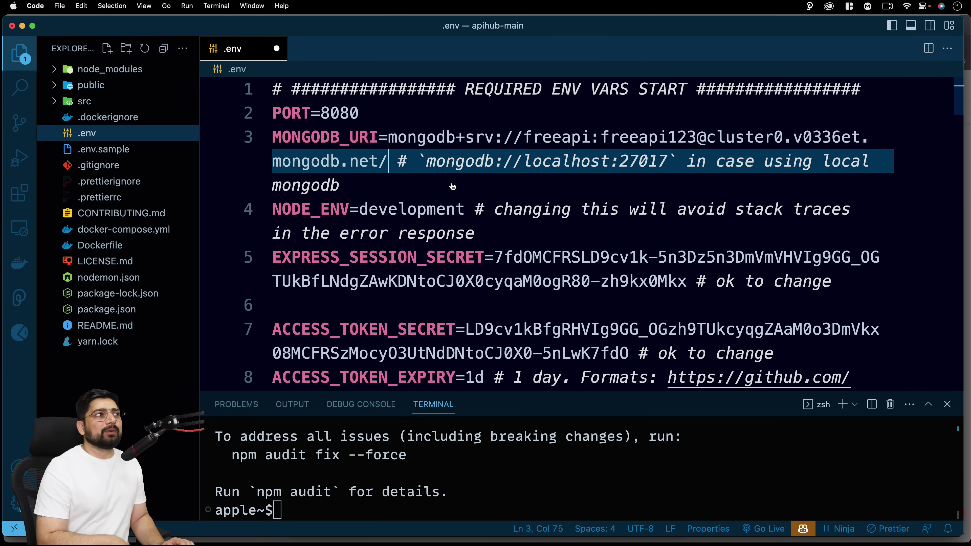
key("BackSpace")
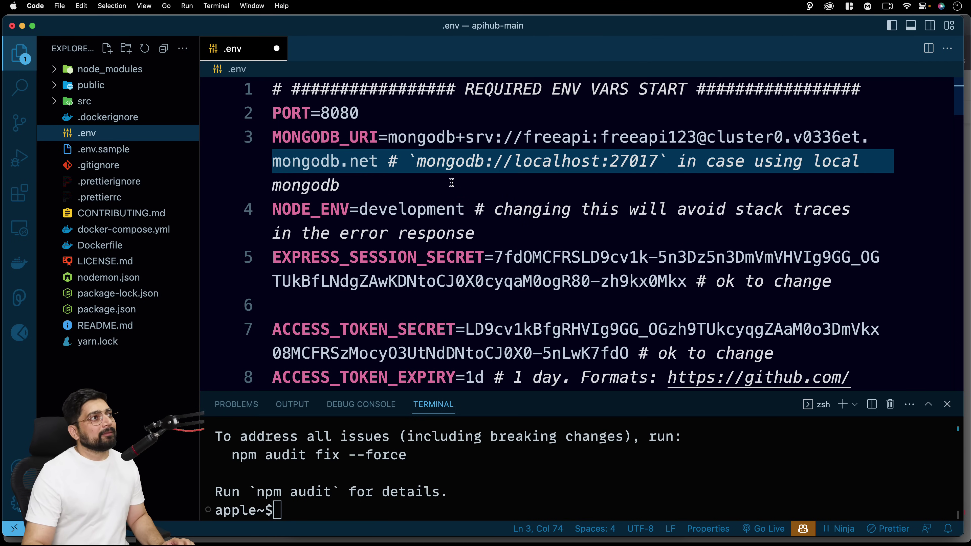
key("super+s")
- Close the Connect dialog and re-confirm the existing 0.0.0.0/0 access entry unchanged
key("super+Tab")
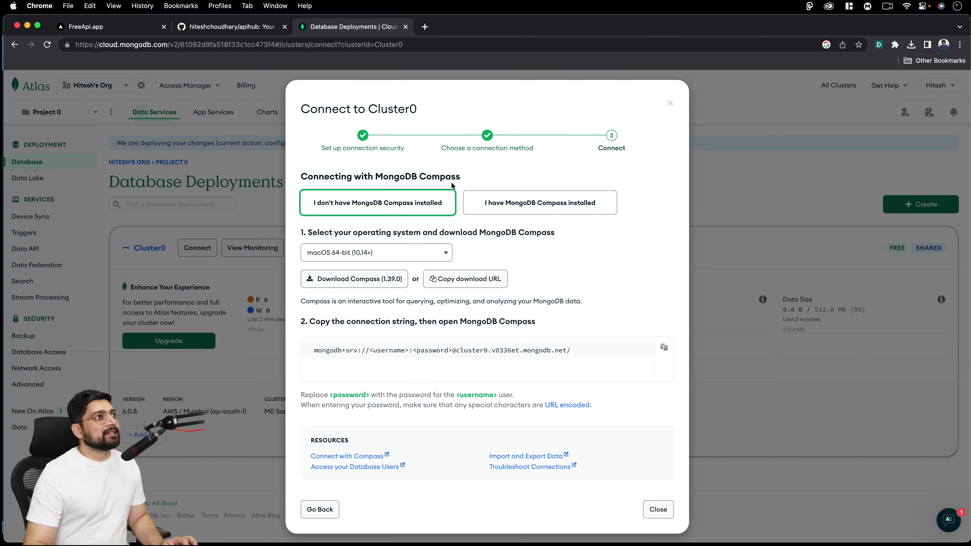
left_click(671, 104)
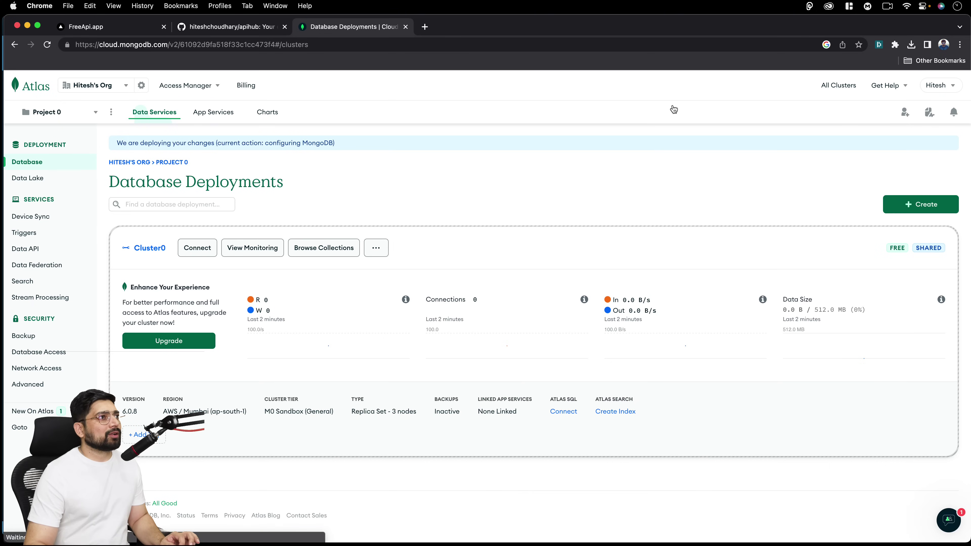
left_click(63, 369)
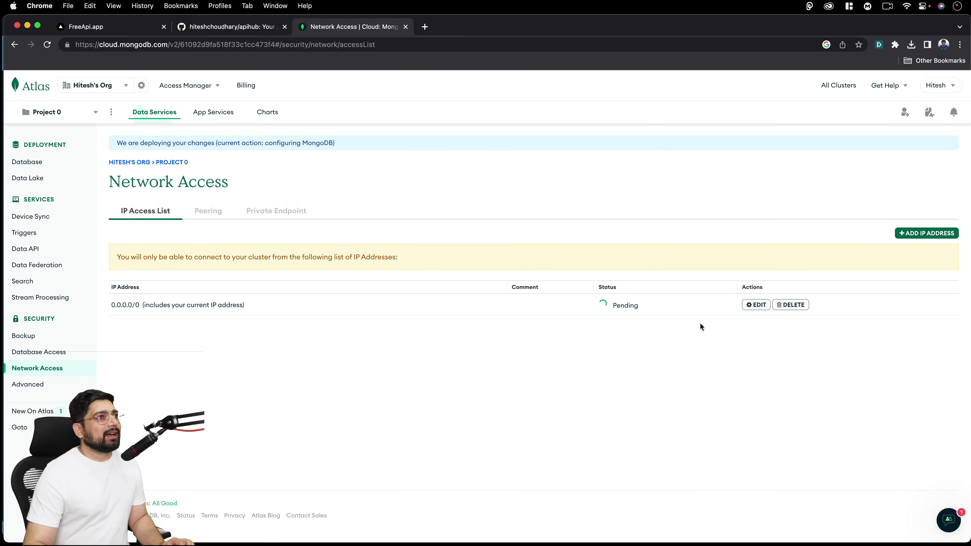
left_click(750, 305)
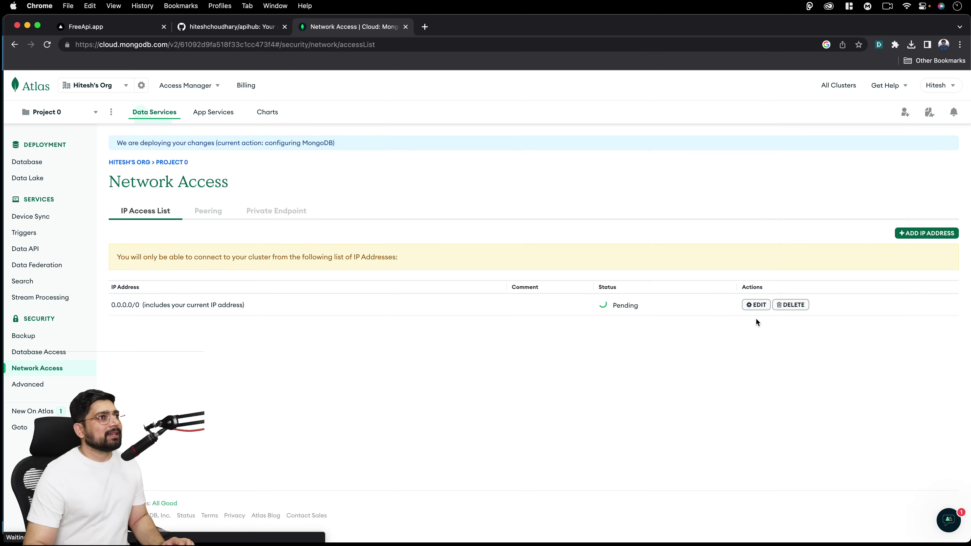
left_click(752, 305)
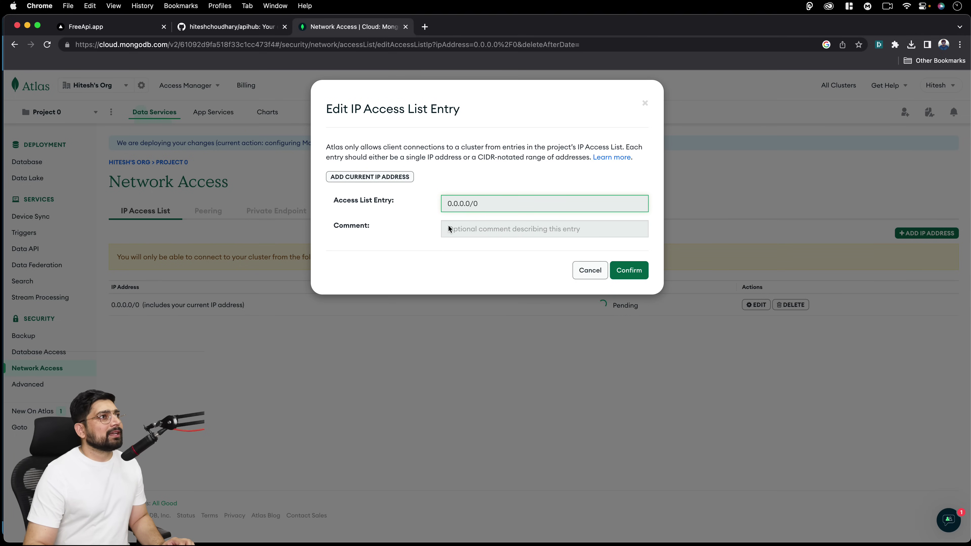
left_click(636, 270)
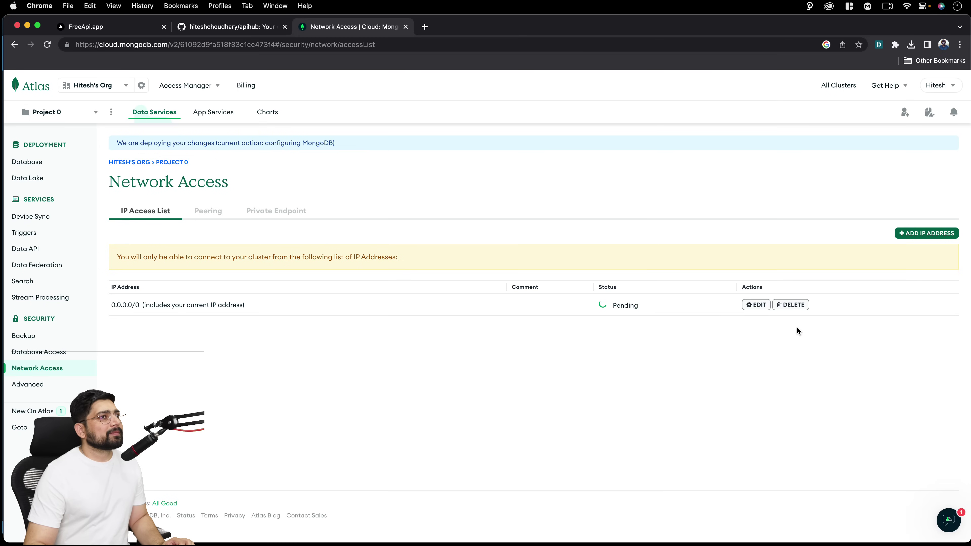
- Try adding 0.0.0.0/0 manually as a new IP access entry
left_click(931, 232)
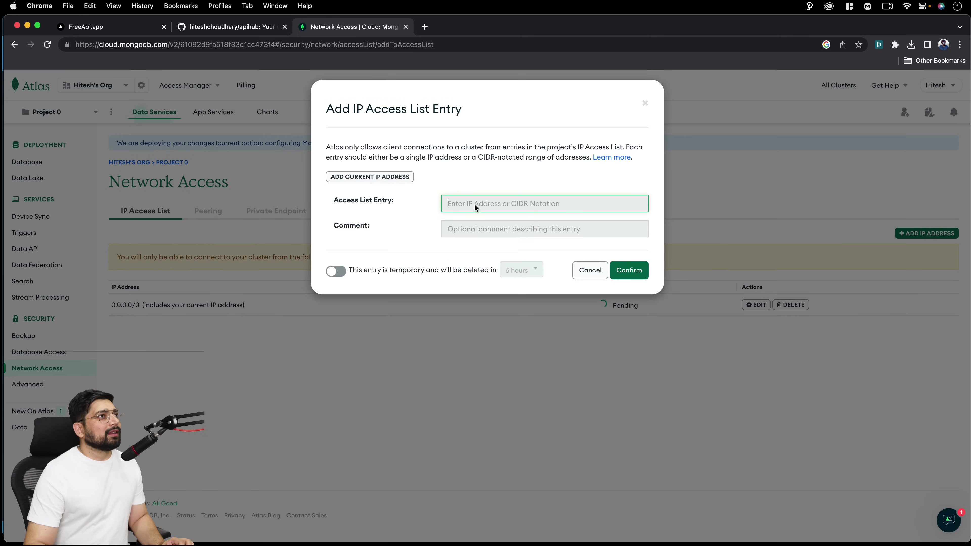
type("0.0")
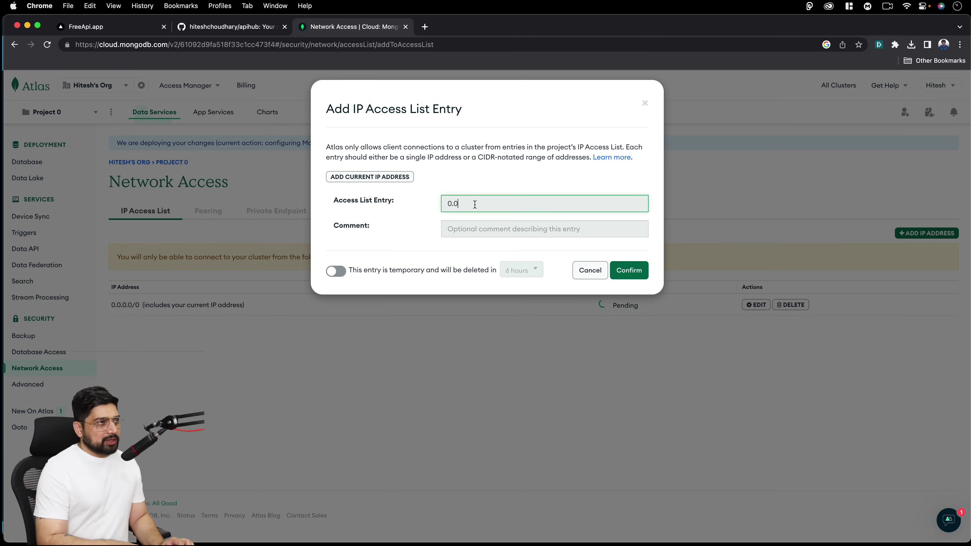
type(",")
key("BackSpace")
type(".")
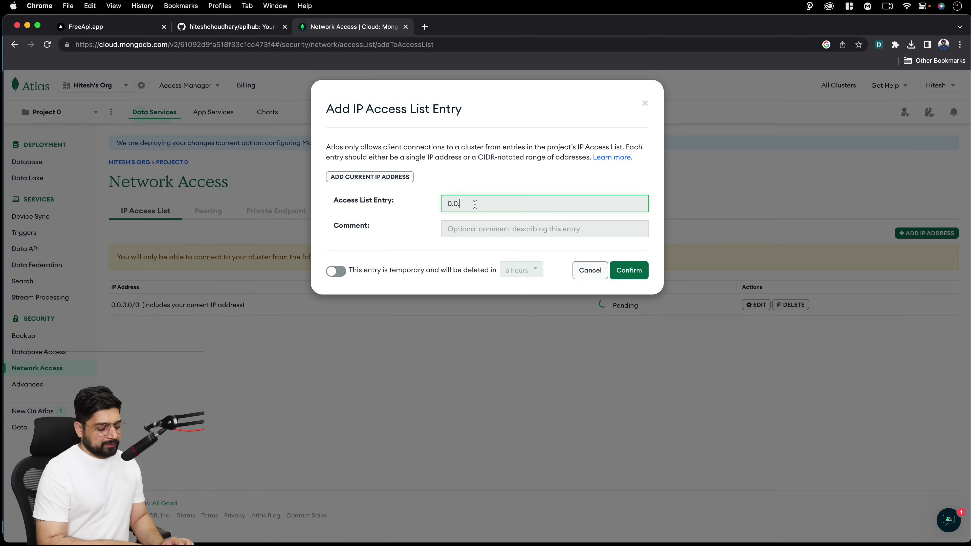
type("0.0/0")
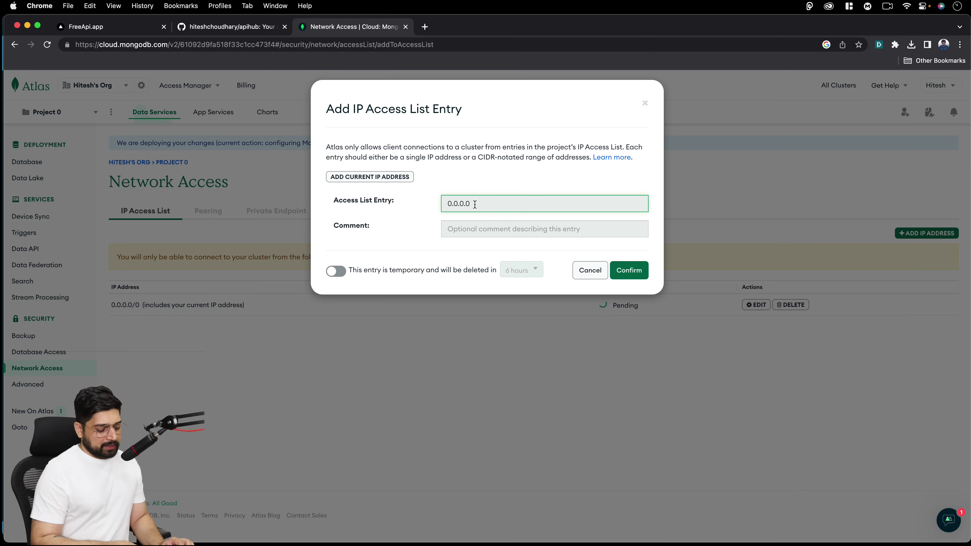
left_click(630, 268)
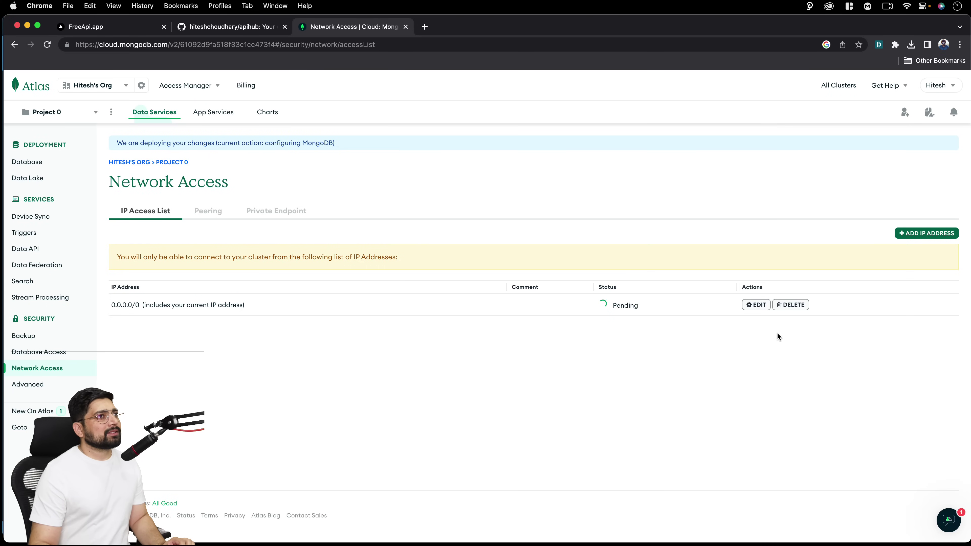
- Delete the 0.0.0.0/0 entry and re-add it with Allow Access From Anywhere
left_click(791, 305)
left_click(634, 179)
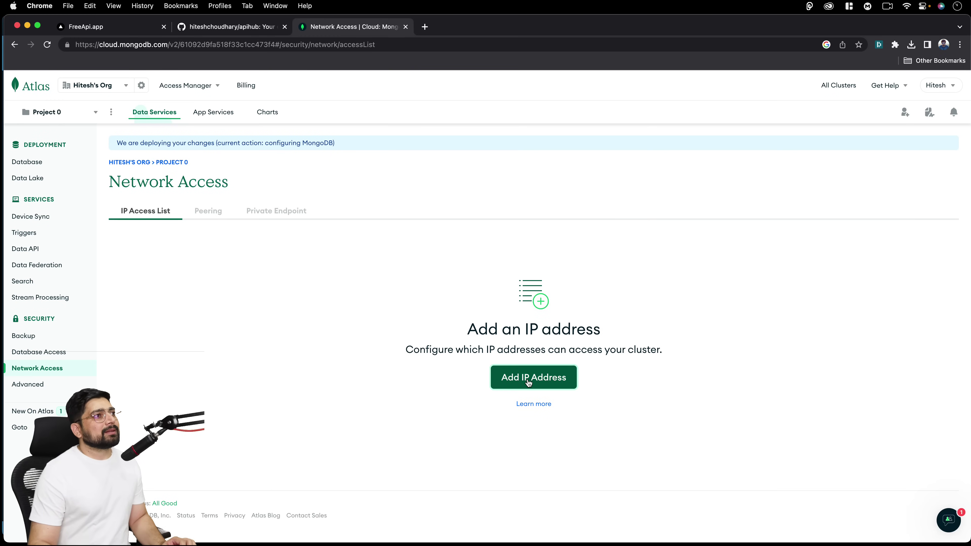
left_click(533, 383)
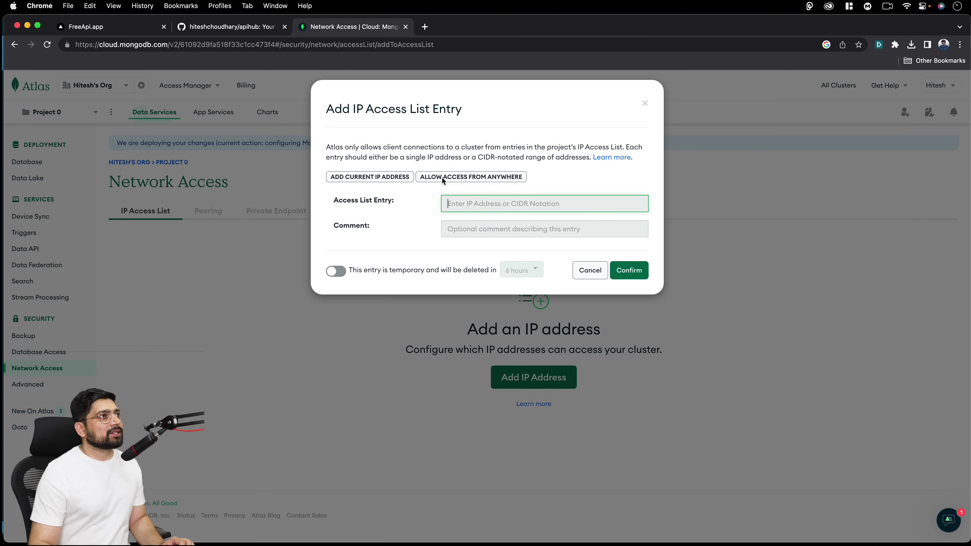
left_click(457, 176)
left_click(640, 272)
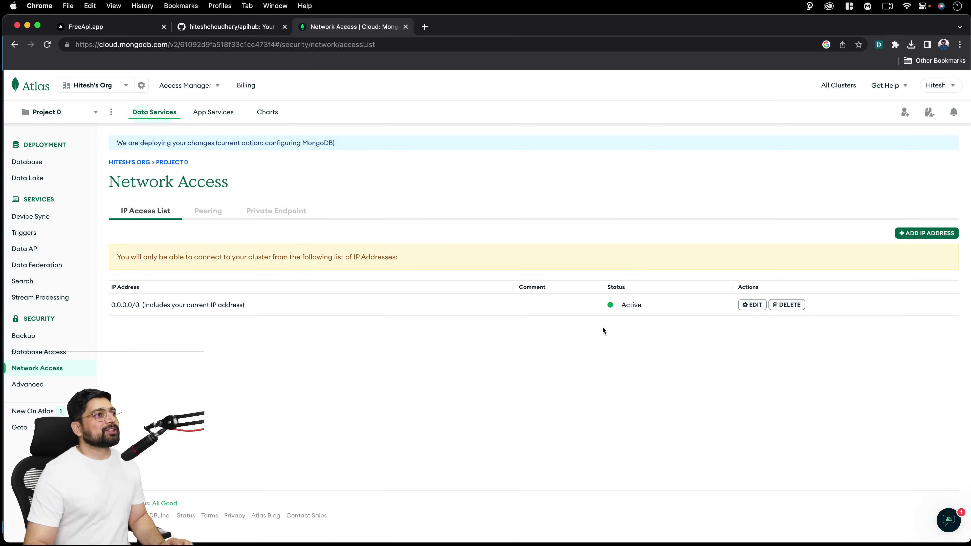
- Open package.json to check the start script "nodemon -r dotenv/config src/index.js"
key("super+Tab")
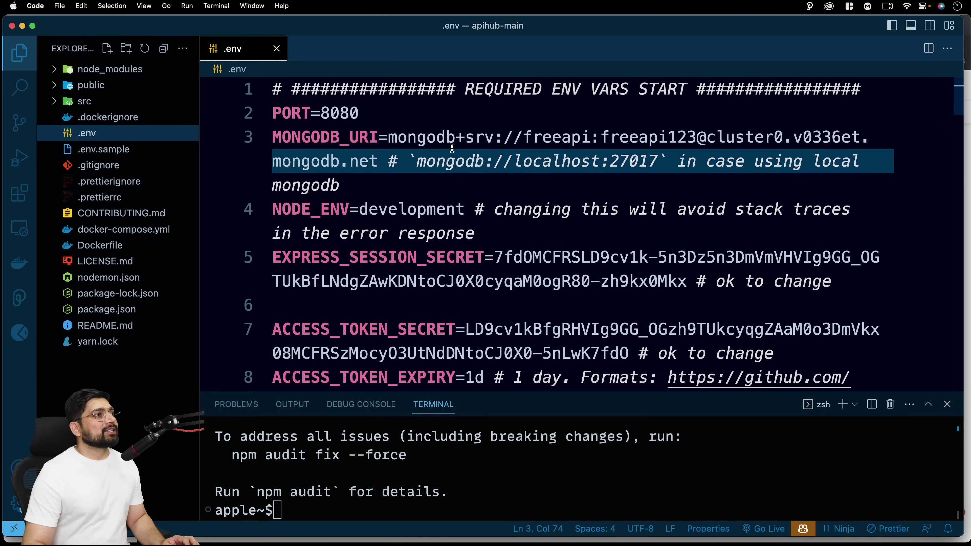
left_click(420, 185)
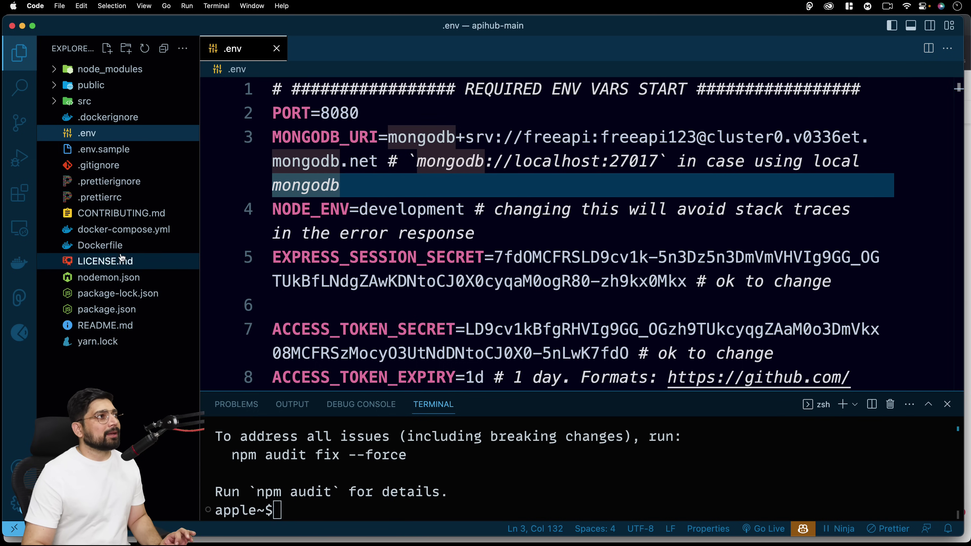
left_click(130, 309)
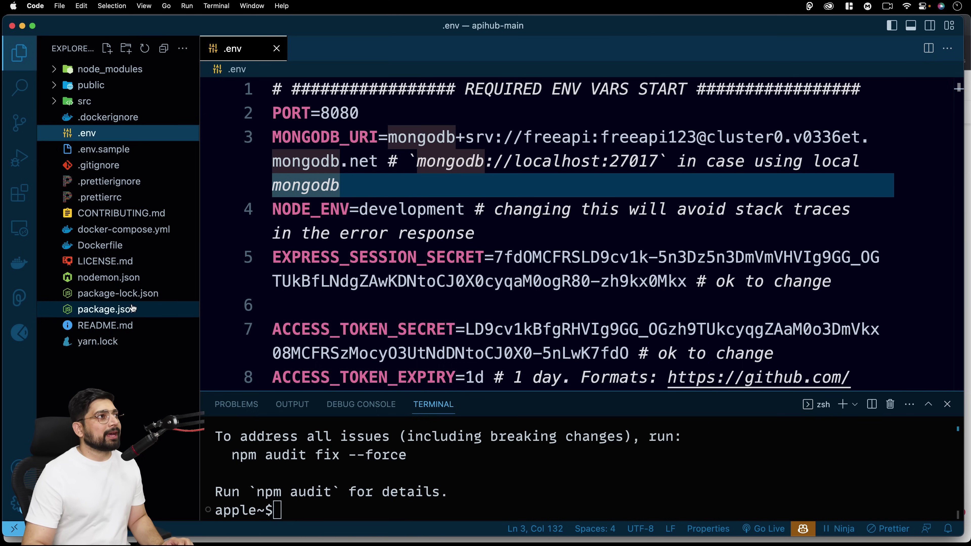
scroll(503, 244, "down", 2)
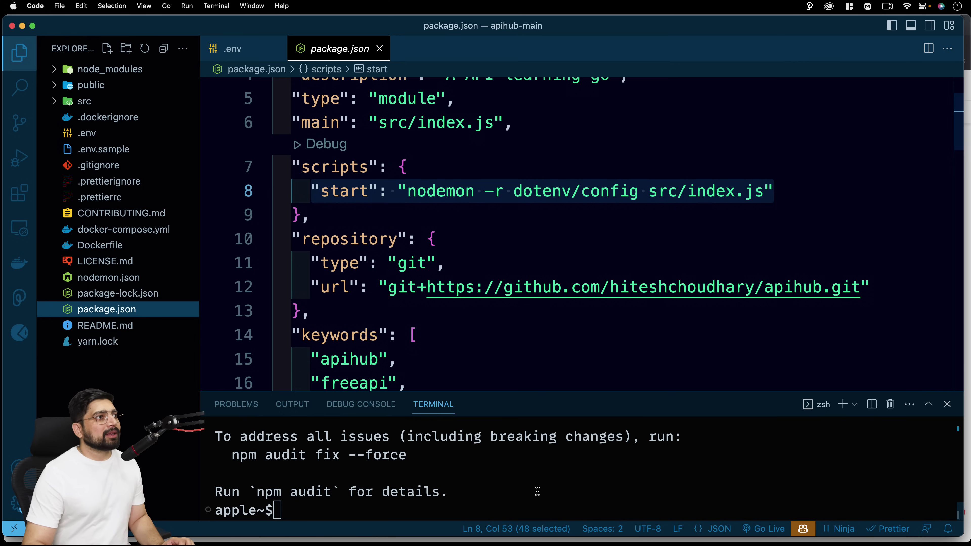
- Enlarge and clear the terminal, then run npm run start to launch the server on port 8080
left_click(532, 472)
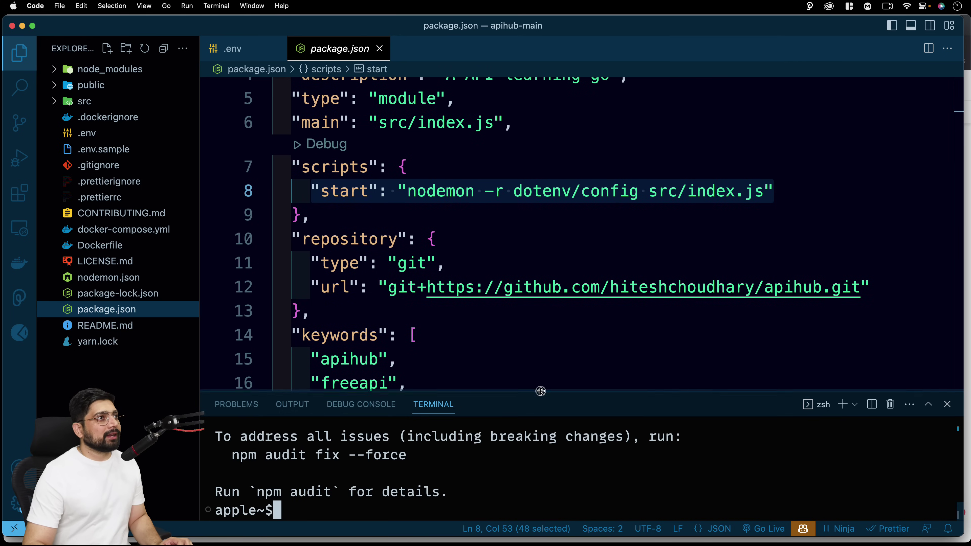
left_click_drag(539, 391, 549, 420)
key("super+k")
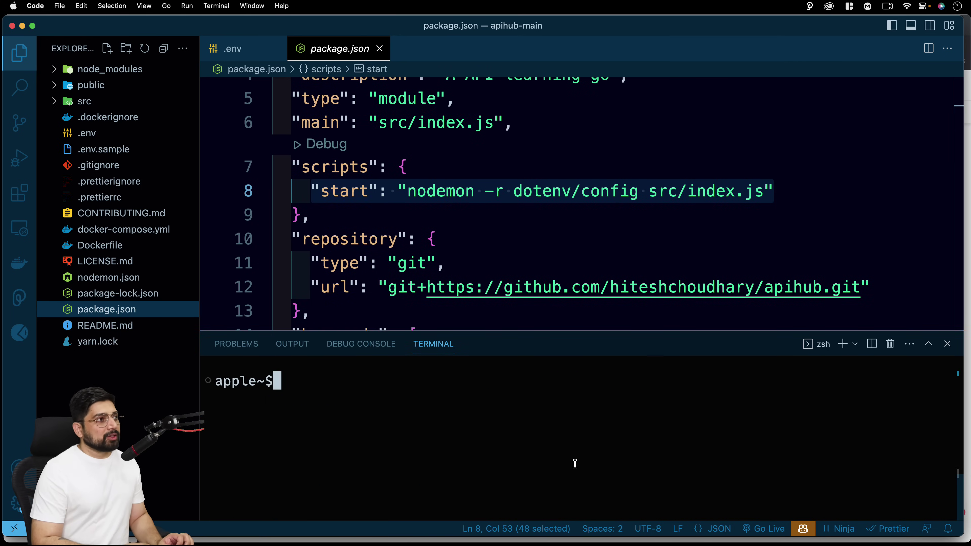
type("npm run ")
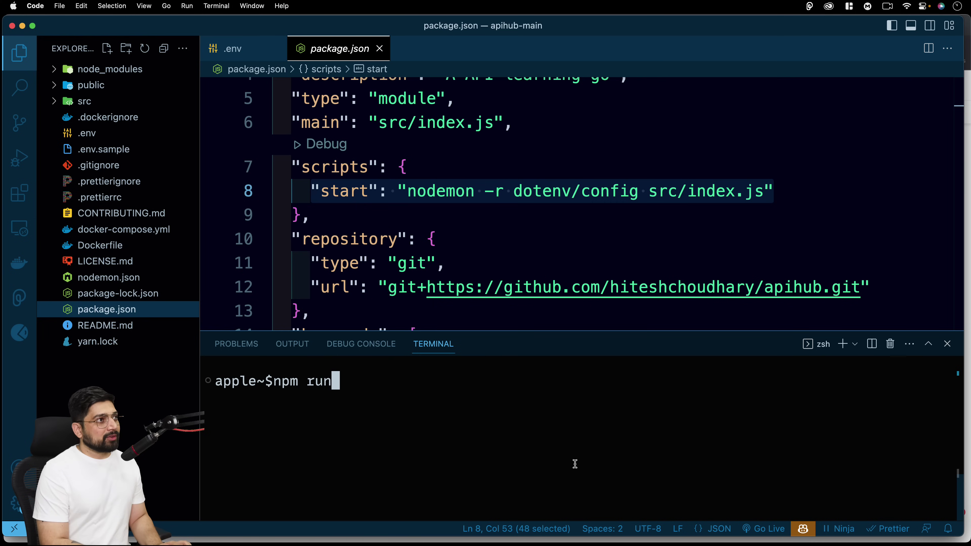
type("start")
key("Return")
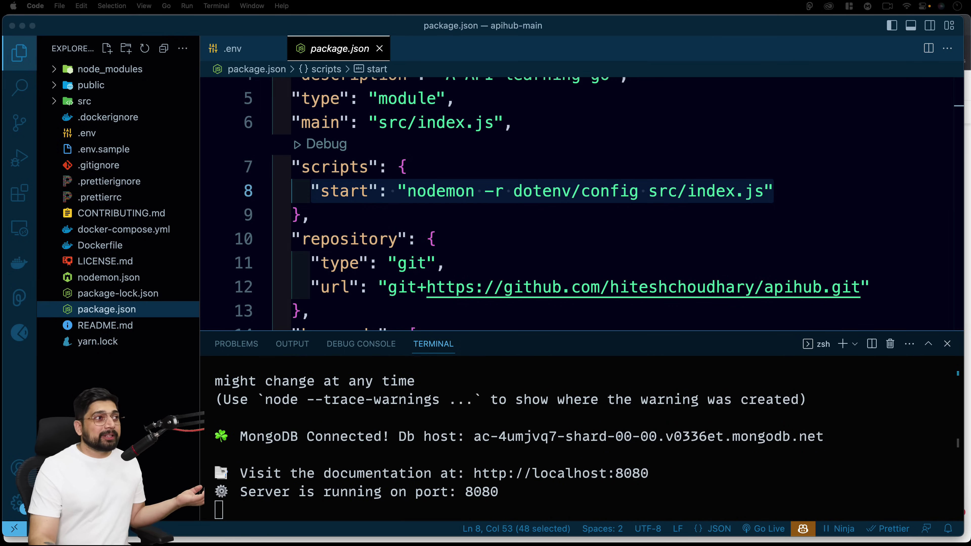
left_click(733, 481)
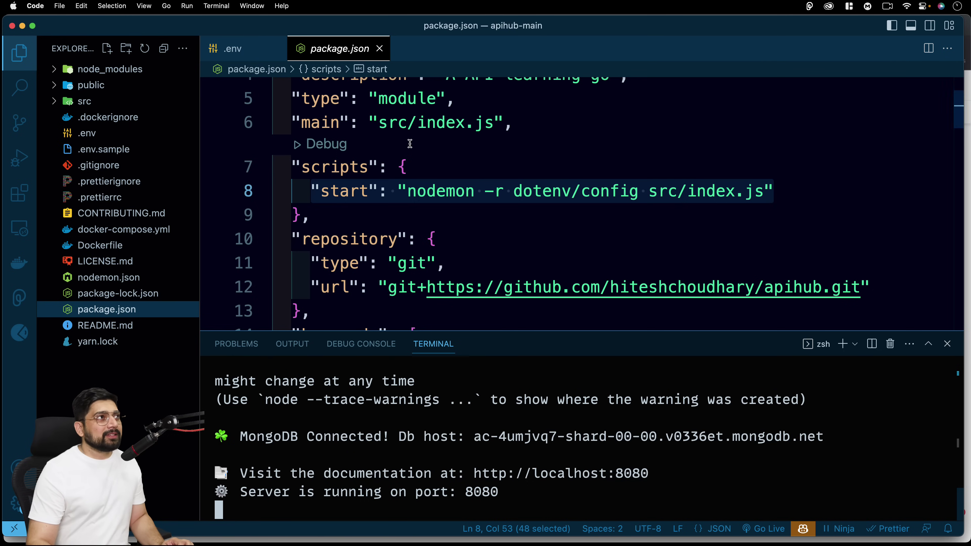
scroll(409, 143, "up", 2)
left_click(241, 54)
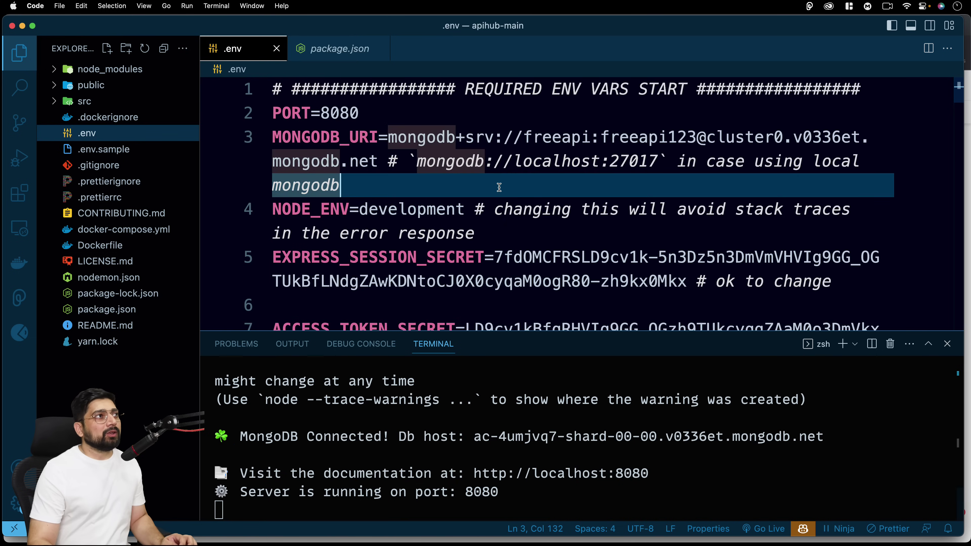
left_click_drag(317, 113, 396, 115)
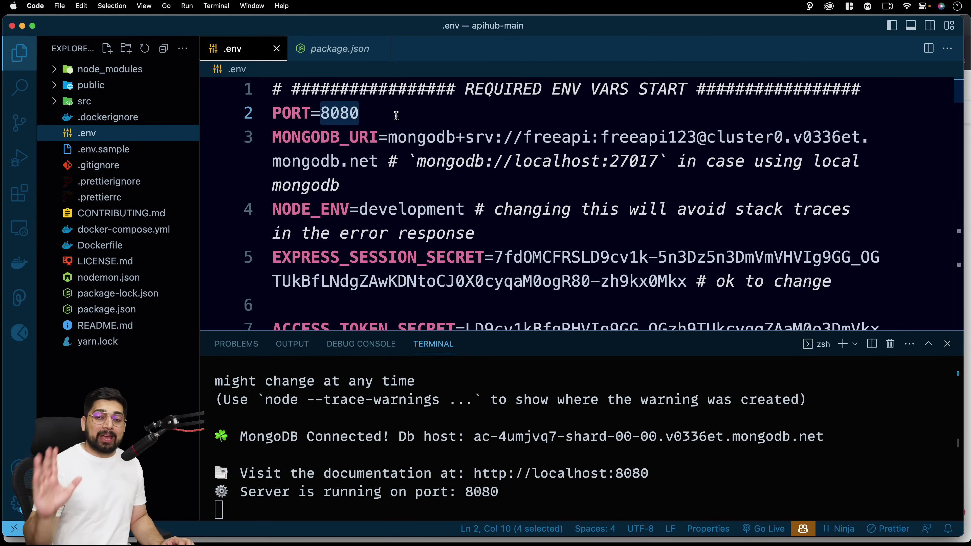
left_click(434, 122)
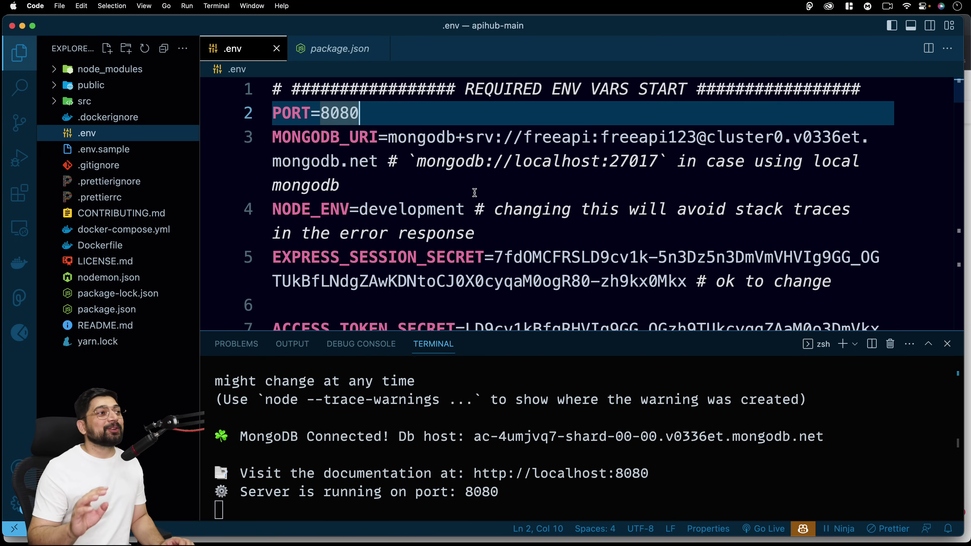
left_click(584, 475, "super")
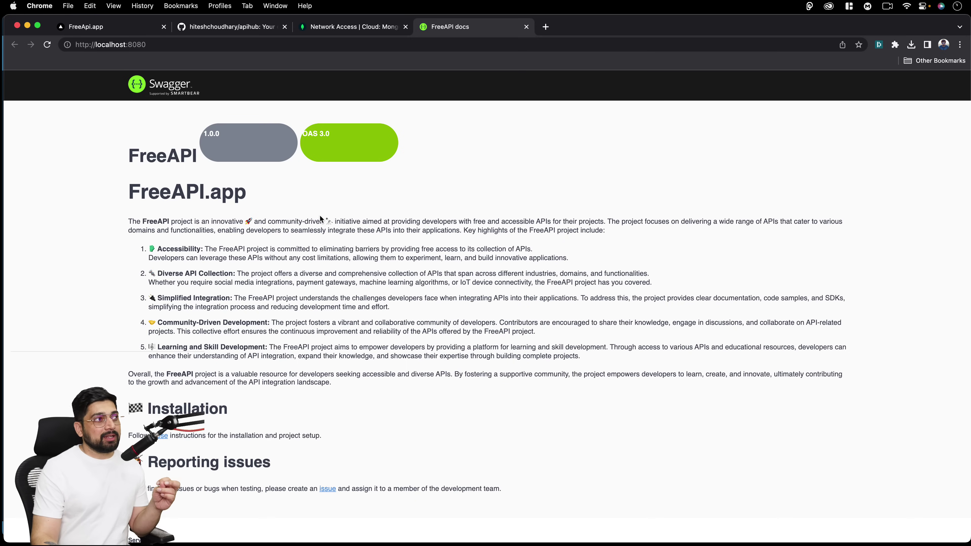
- Expand the default section and the GET /healthcheck endpoint in the Swagger docs
scroll(493, 308, "down", 6)
scroll(493, 307, "down", 3)
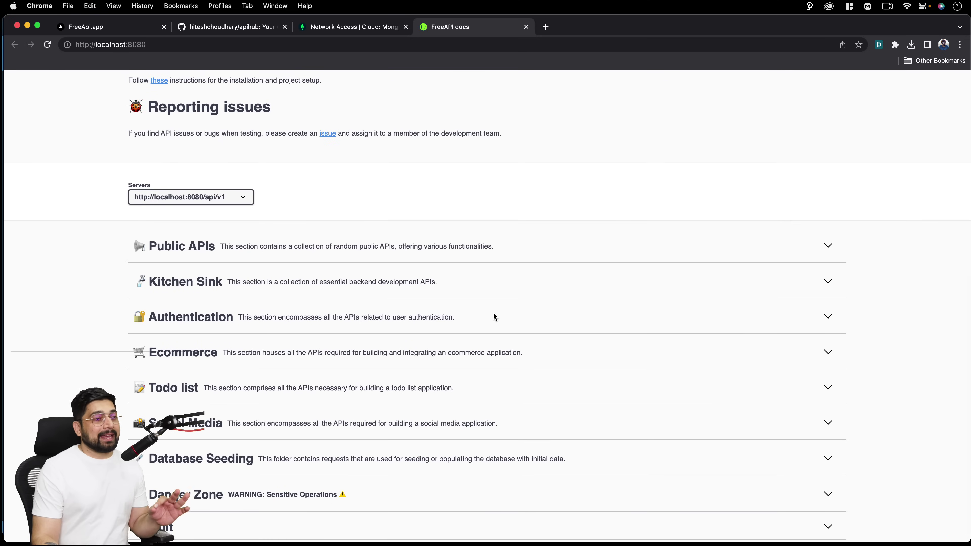
left_click(813, 527)
scroll(552, 356, "down", 2)
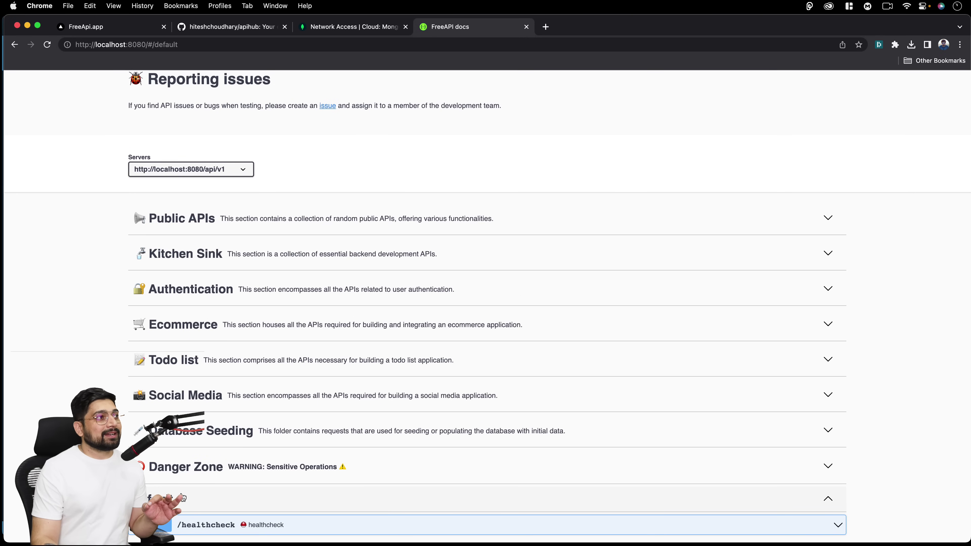
left_click_drag(3, 543, 134, 422)
scroll(408, 311, "down", 3)
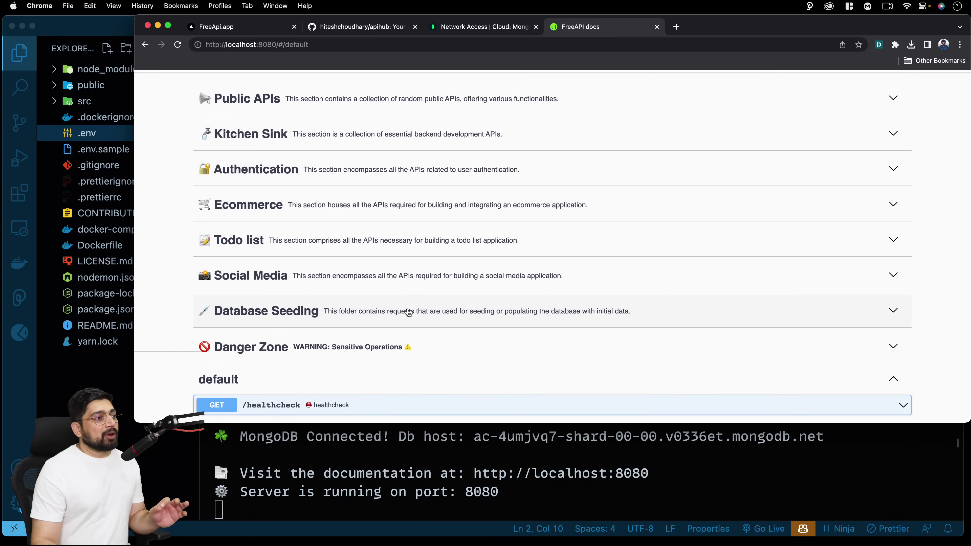
left_click(903, 405)
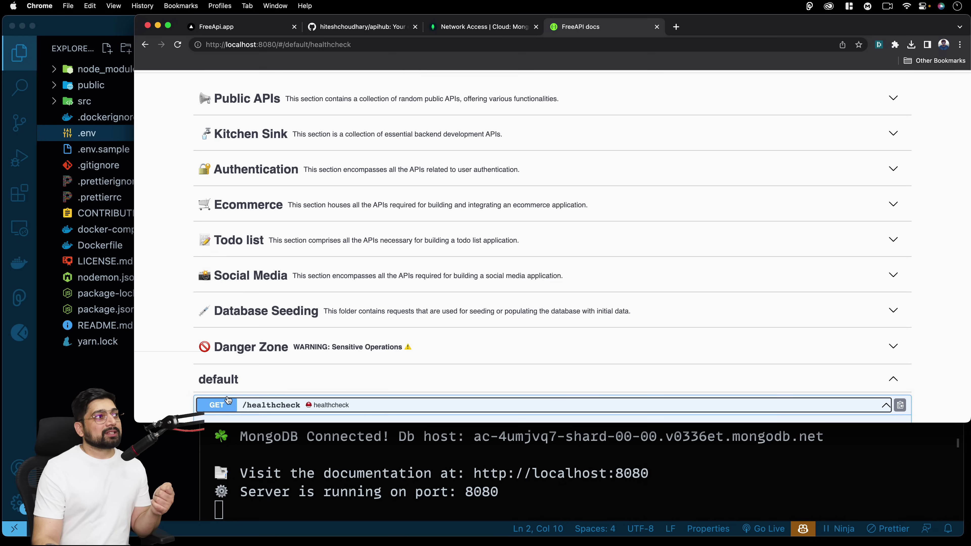
scroll(511, 330, "down", 8)
scroll(511, 329, "down", 5)
scroll(511, 330, "up", 7)
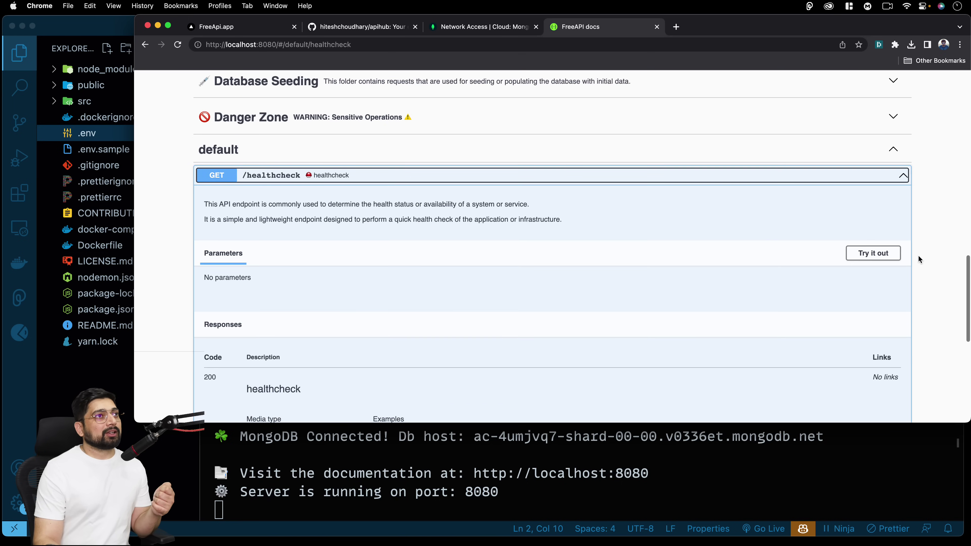
- Execute /healthcheck, review the 200 "Health check passed" response, then cancel and collapse it
left_click(887, 253)
left_click(577, 310)
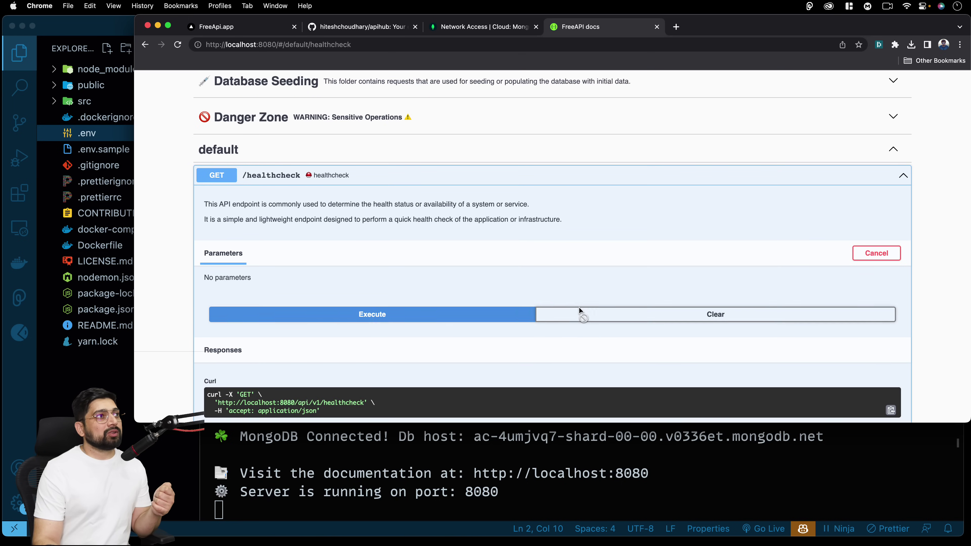
scroll(535, 285, "down", 8)
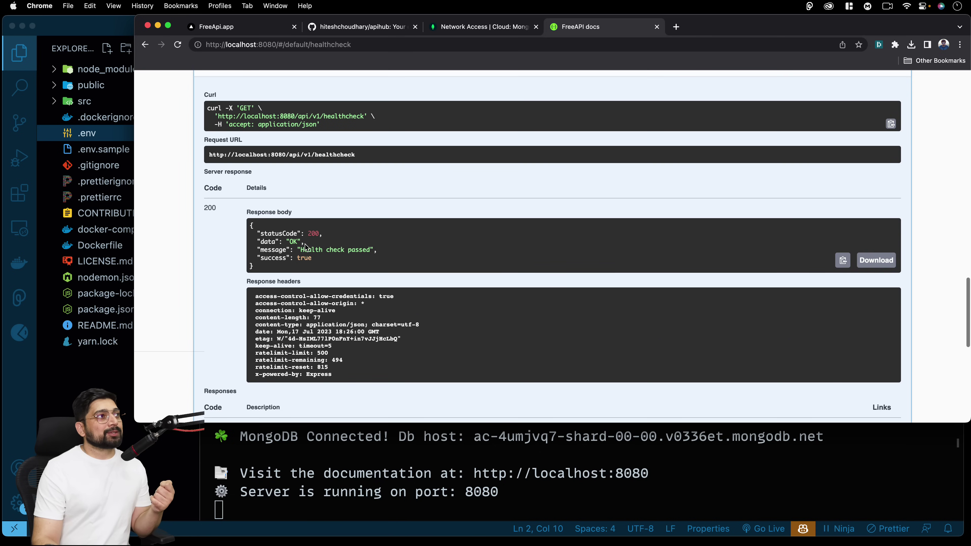
left_click_drag(252, 225, 338, 263)
left_click(424, 266)
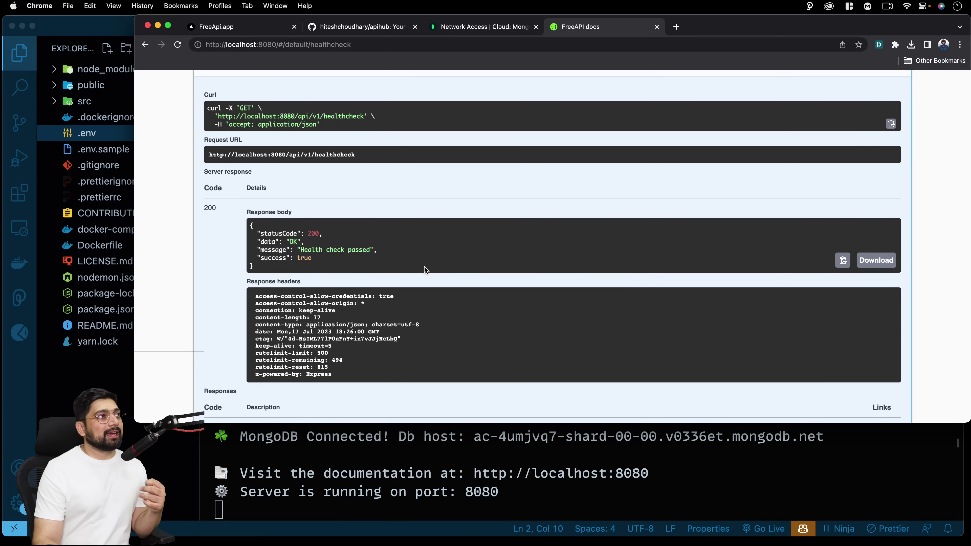
scroll(520, 272, "up", 8)
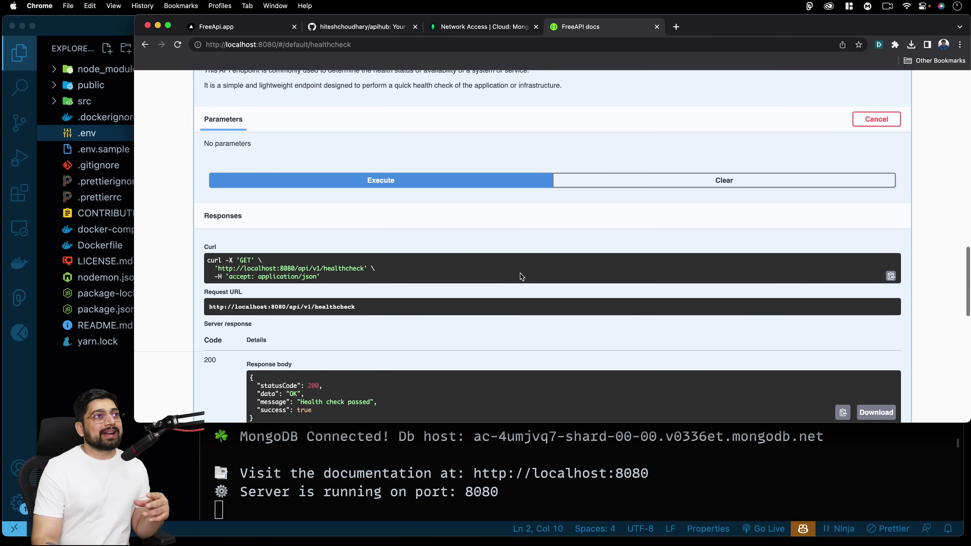
left_click(878, 293)
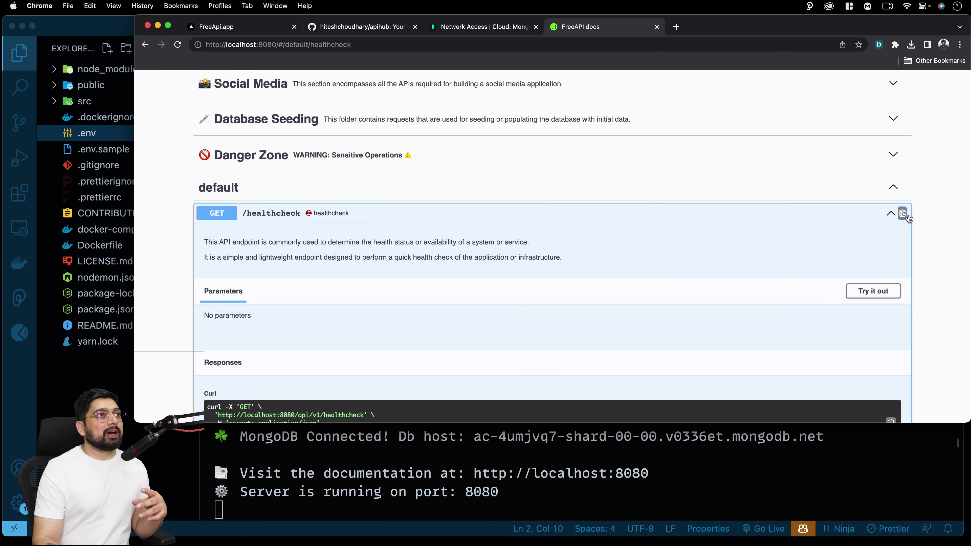
left_click(888, 214)
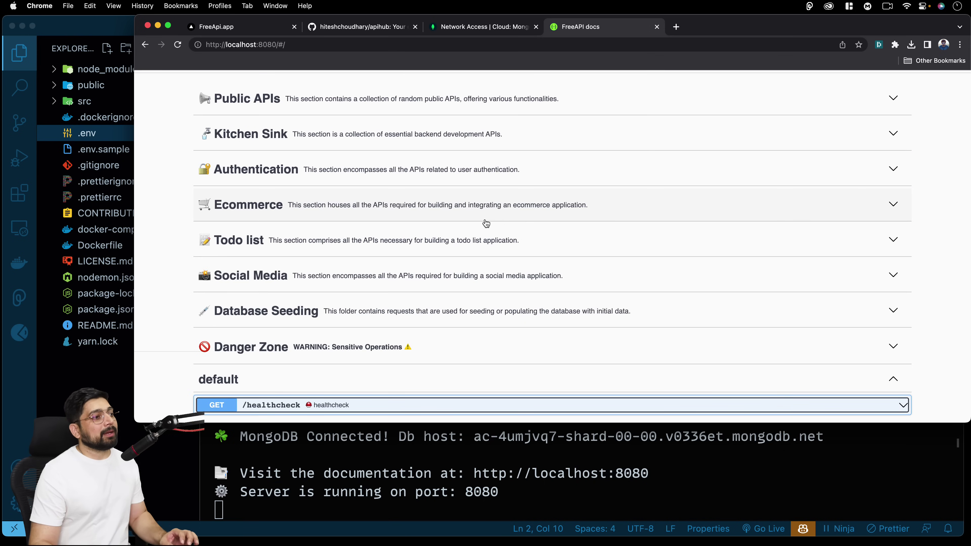
- Expand Public APIs and open GET /public/randomusers to show its description and its page and limit parameters
scroll(467, 229, "up", 5)
scroll(467, 230, "down", 5)
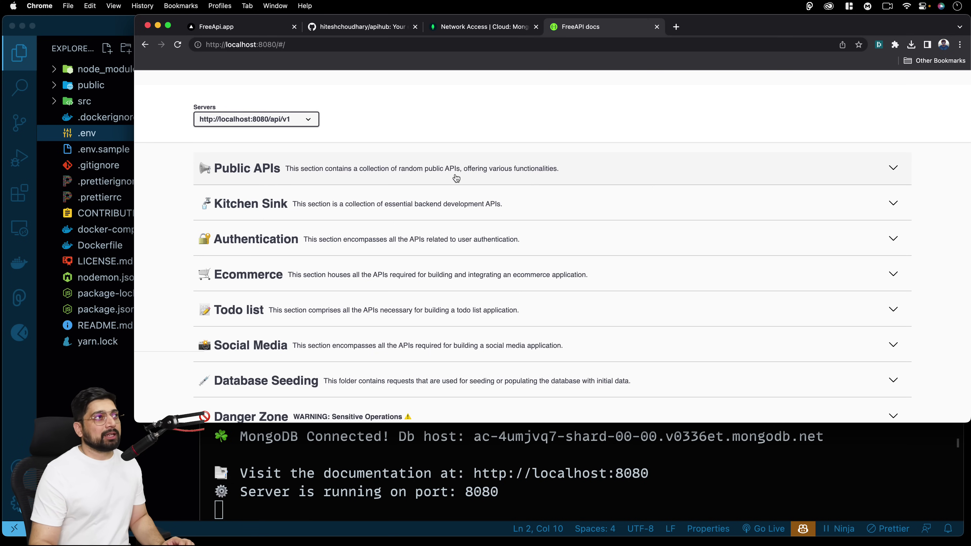
left_click(568, 167)
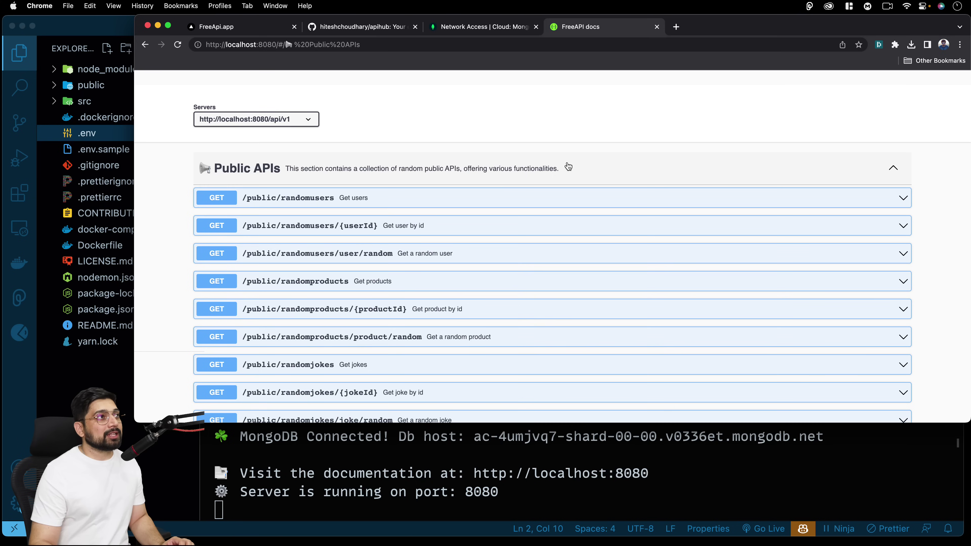
scroll(502, 173, "down", 3)
scroll(487, 177, "up", 2)
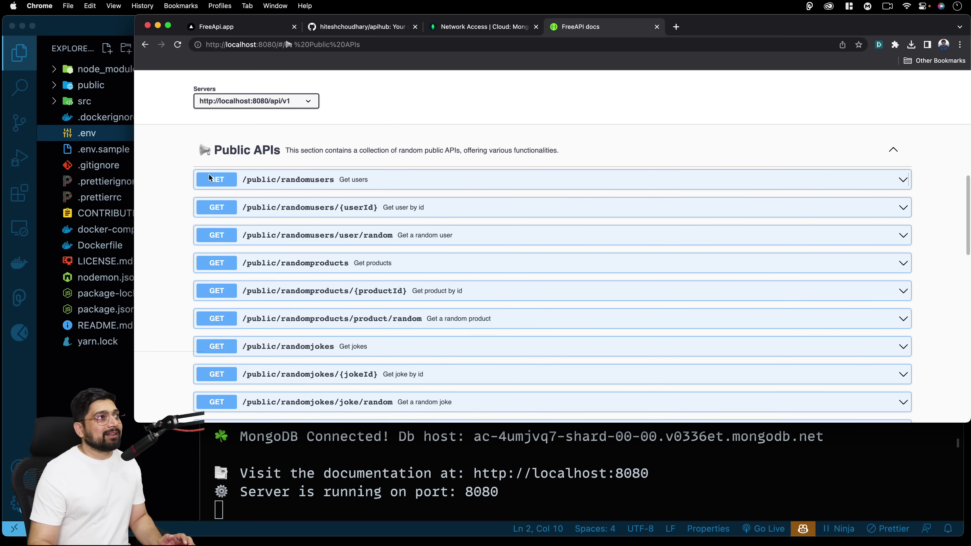
left_click(220, 178)
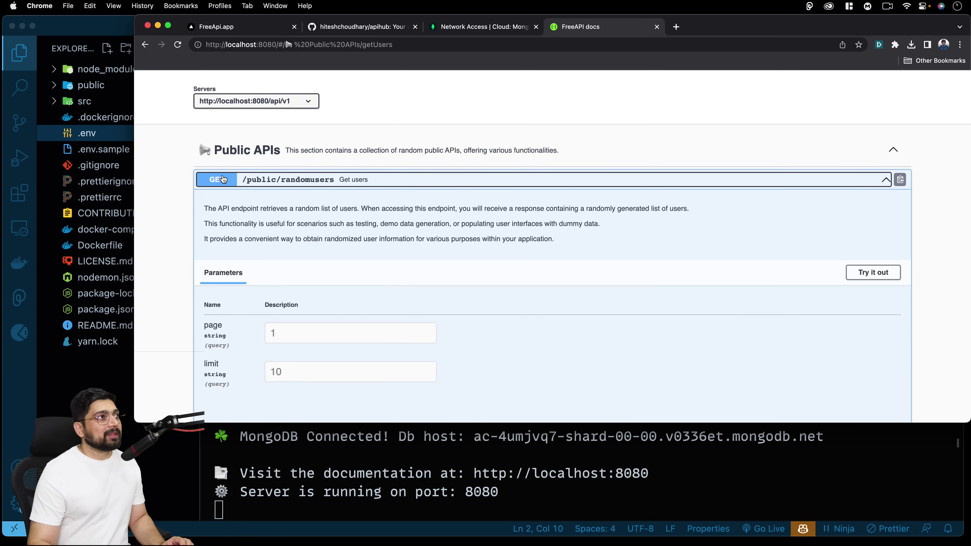
scroll(434, 185, "down", 10)
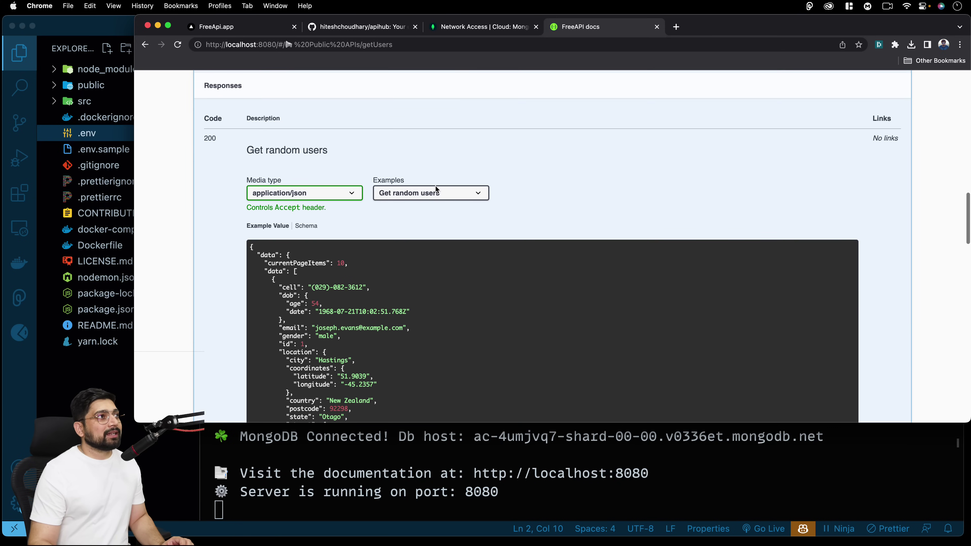
scroll(435, 185, "up", 10)
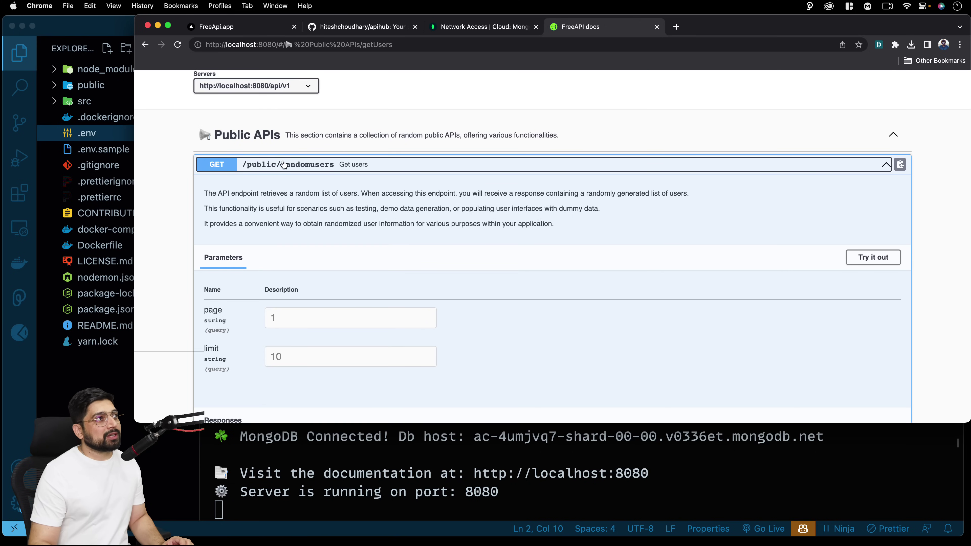
scroll(328, 186, "up", 3)
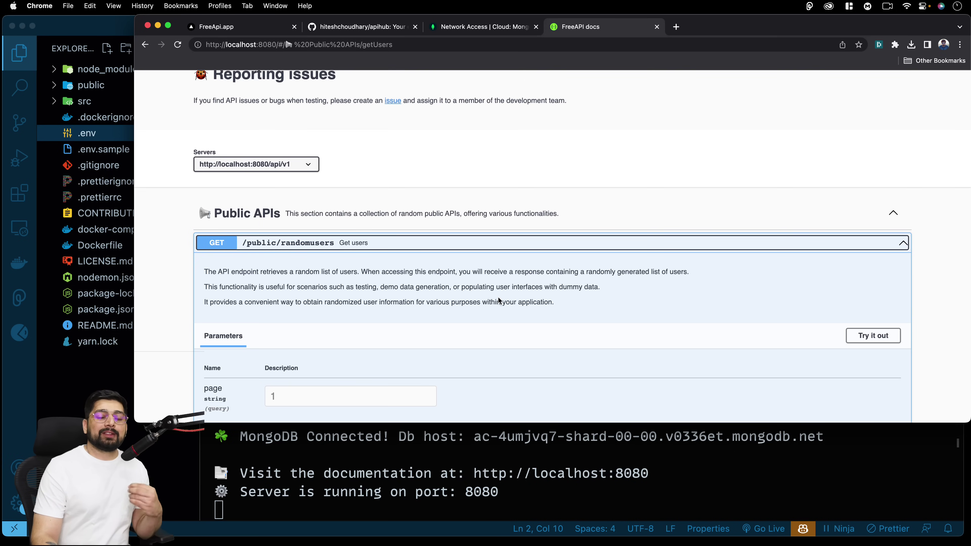
- Run the /public/randomusers request with page 1 and limit 10 via Try it out, getting a 200 response
scroll(658, 301, "down", 3)
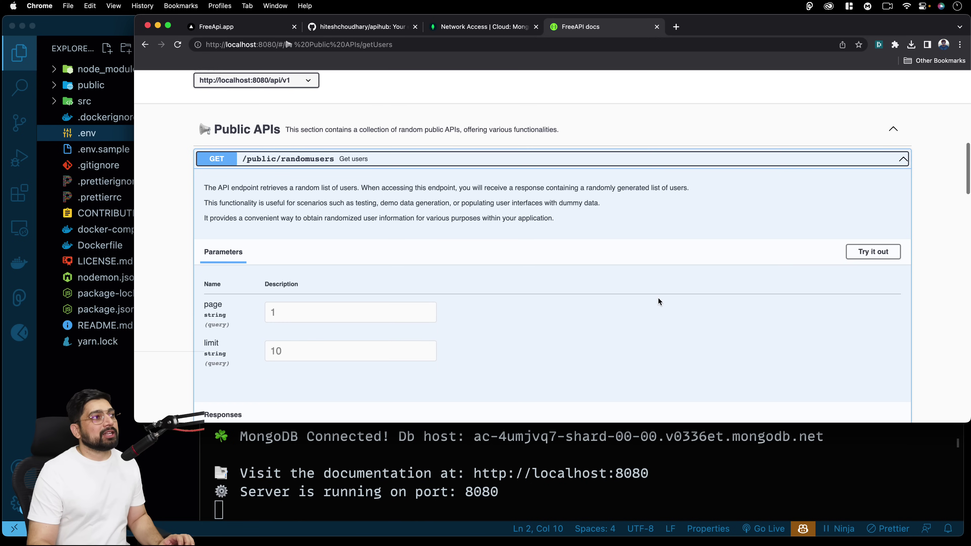
left_click(873, 251)
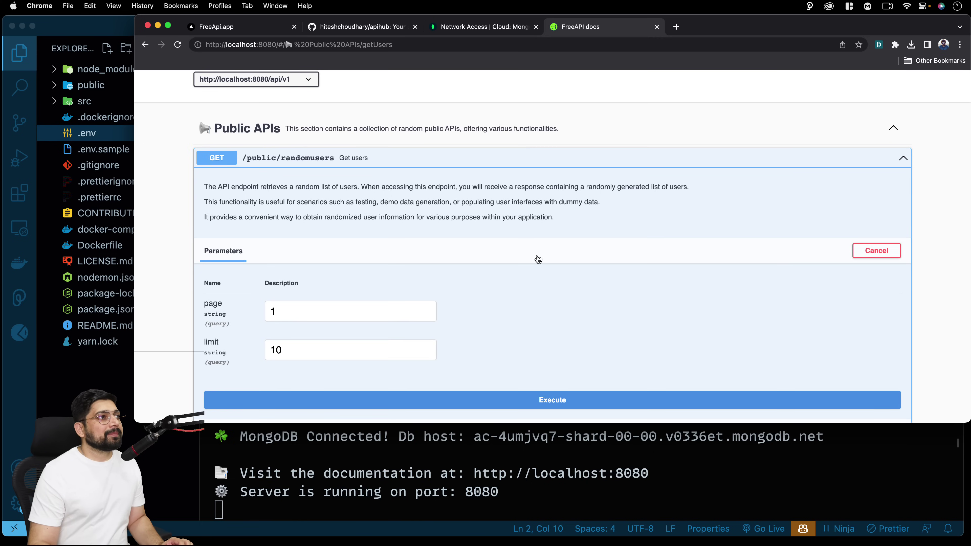
scroll(524, 254, "down", 2)
scroll(518, 254, "up", 1)
left_click(589, 349)
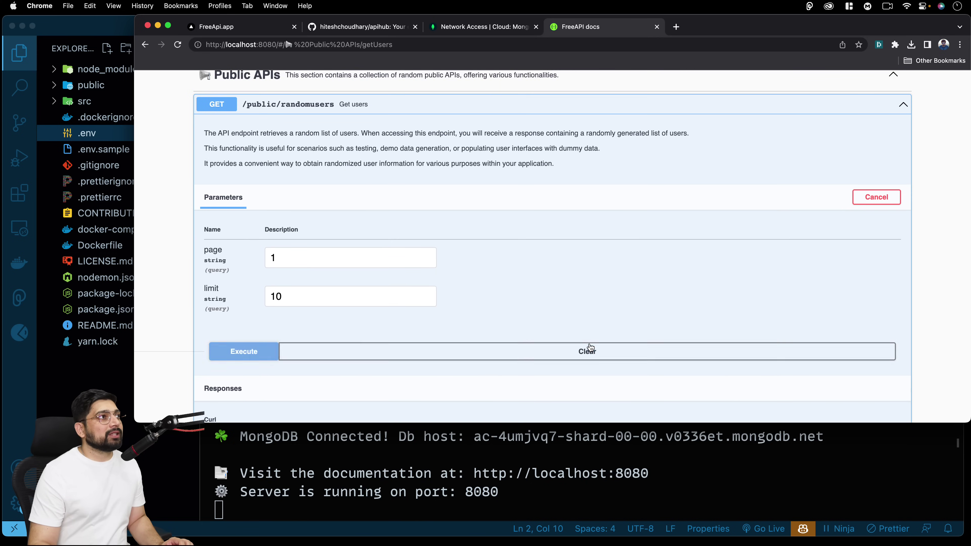
scroll(428, 159, "down", 6)
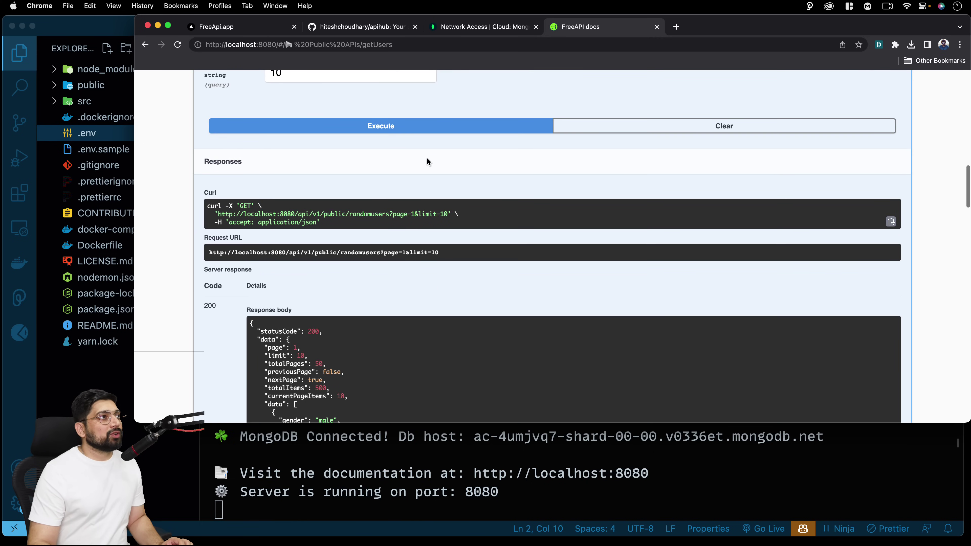
- Review the curl URL and the response's statusCode, pagination and data fields, then bring up Postman in VS Code
left_click_drag(217, 212, 428, 215)
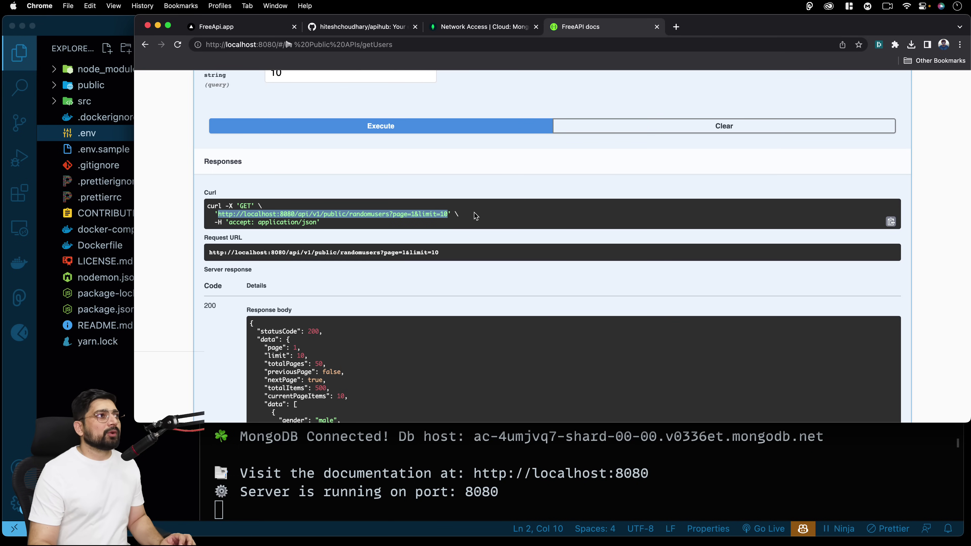
scroll(474, 238, "down", 4)
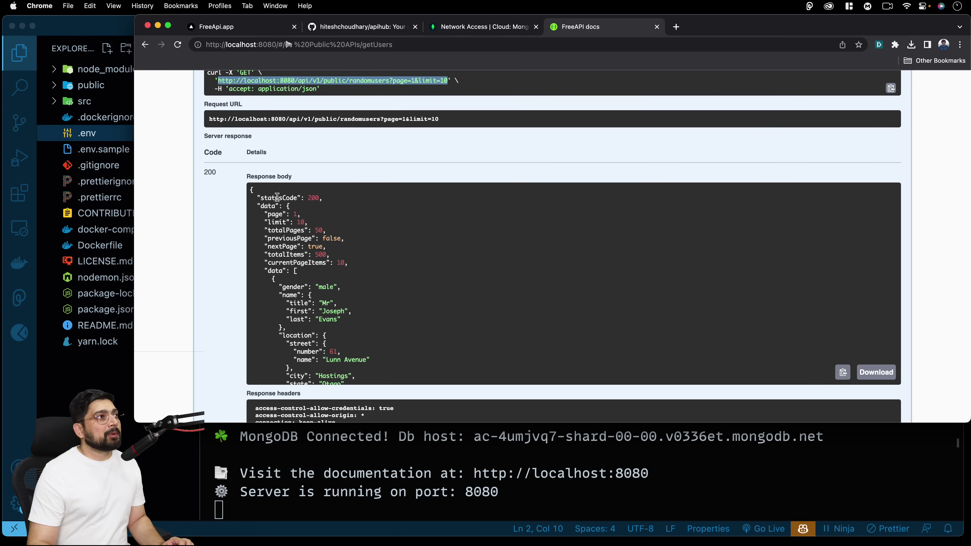
left_click_drag(257, 197, 340, 246)
left_click(352, 217)
scroll(355, 217, "down", 1)
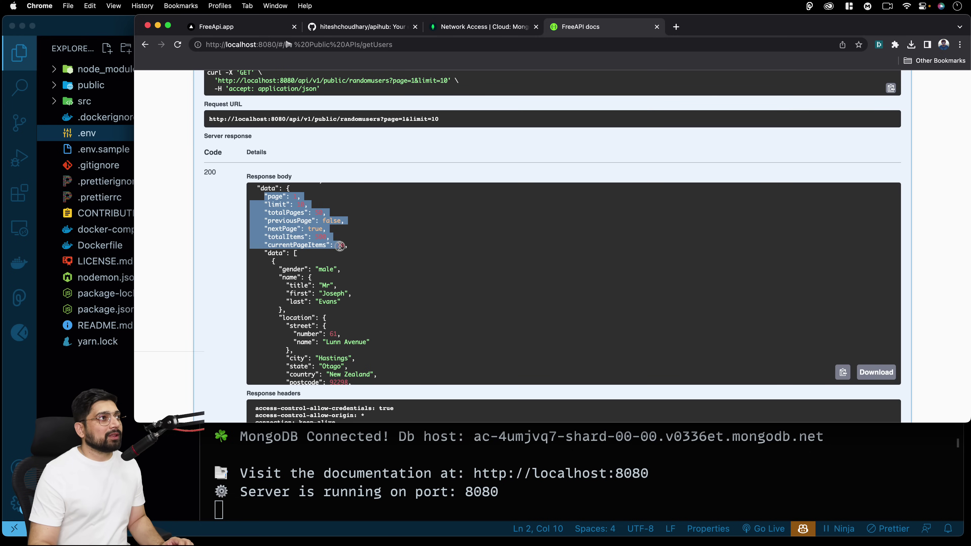
scroll(389, 251, "up", 1)
left_click(263, 264)
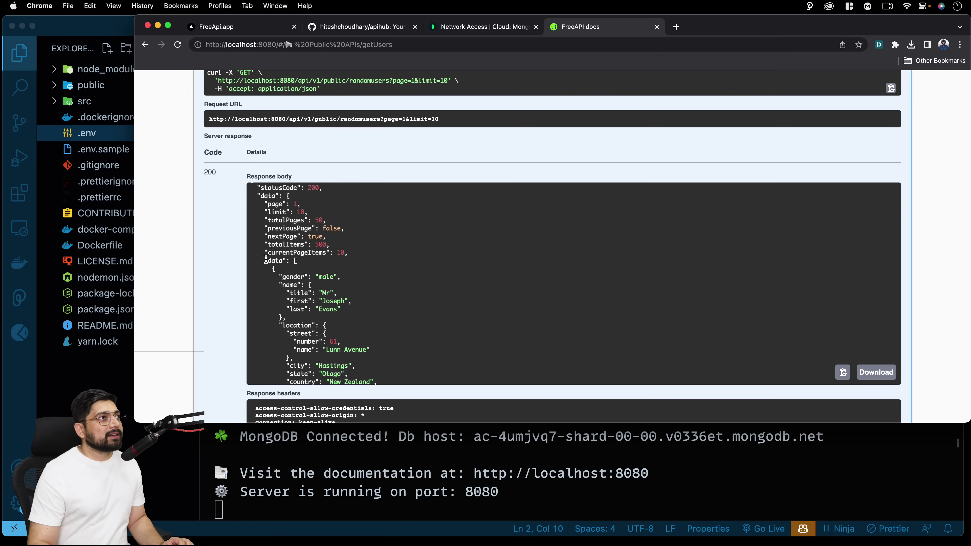
left_click_drag(266, 260, 305, 317)
left_click(263, 290)
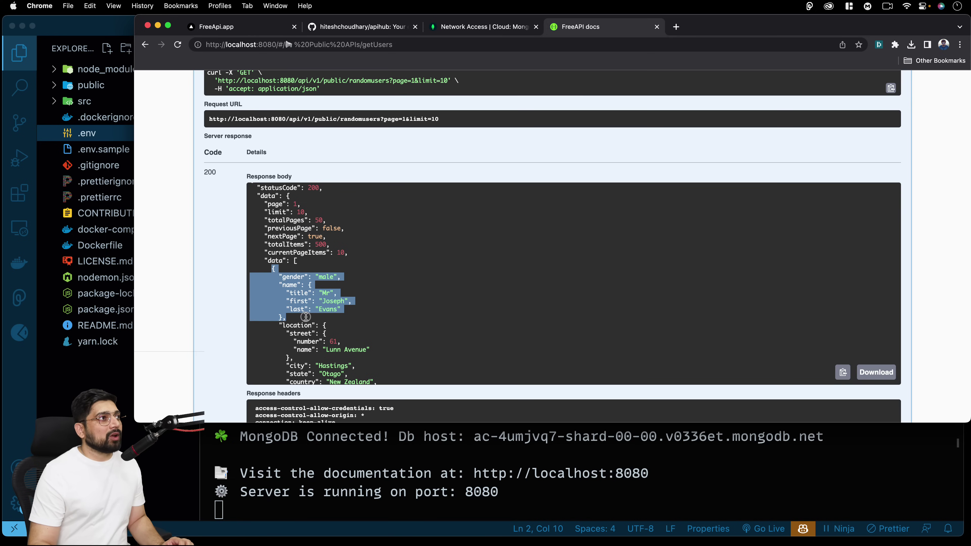
scroll(423, 297, "down", 10)
scroll(423, 297, "down", 8)
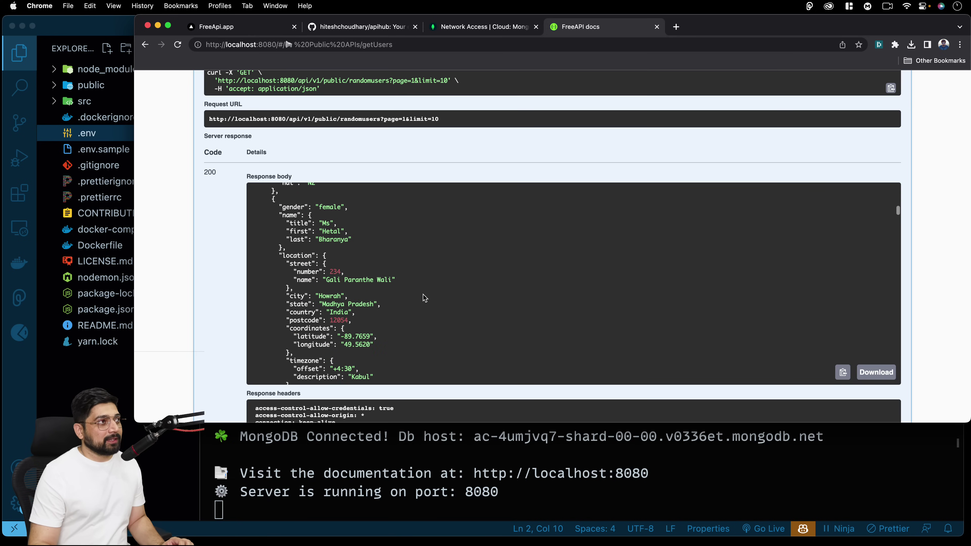
left_click(101, 383)
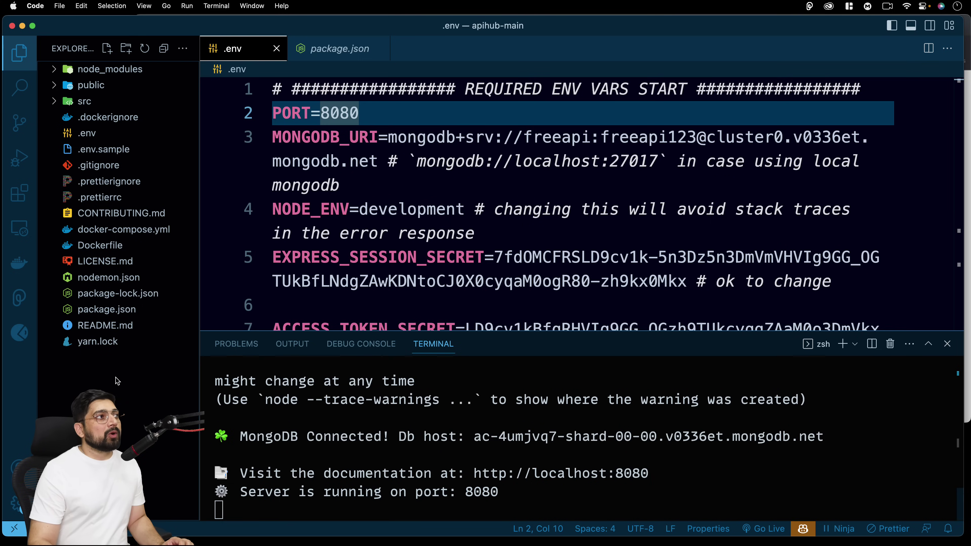
left_click(23, 335)
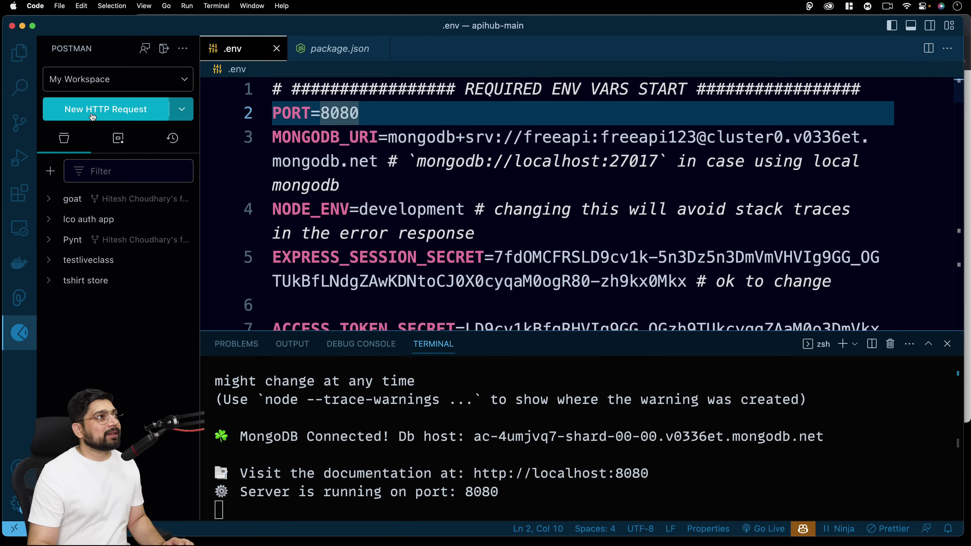
- Send a new Postman GET to the pasted /public/randomusers?page=1&limit=10 URL, getting 200 OK with 500 total items
left_click(106, 109)
left_click(418, 110)
type("http://localhost:8080/api/v1/public/randomusers?page=1&limit=10")
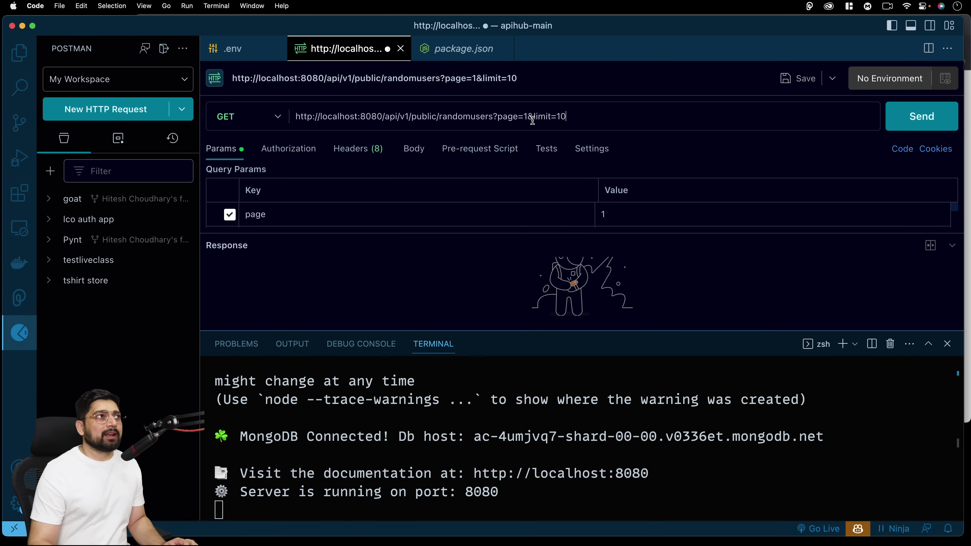
left_click(908, 119)
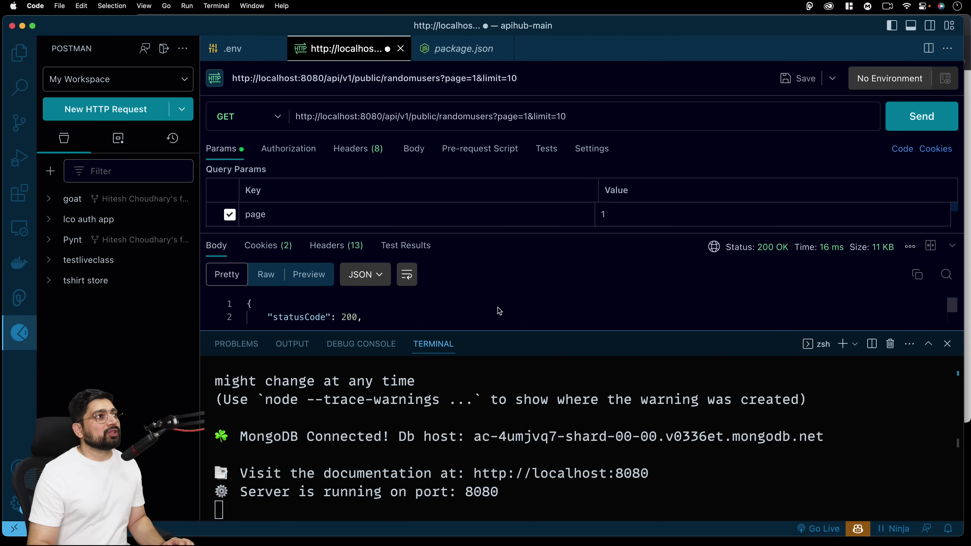
left_click(947, 343)
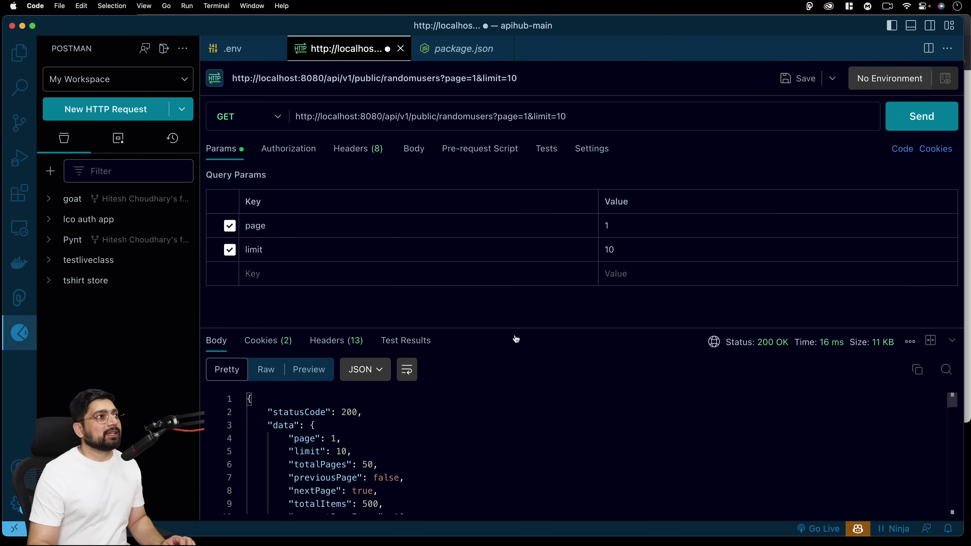
scroll(485, 448, "down", 20)
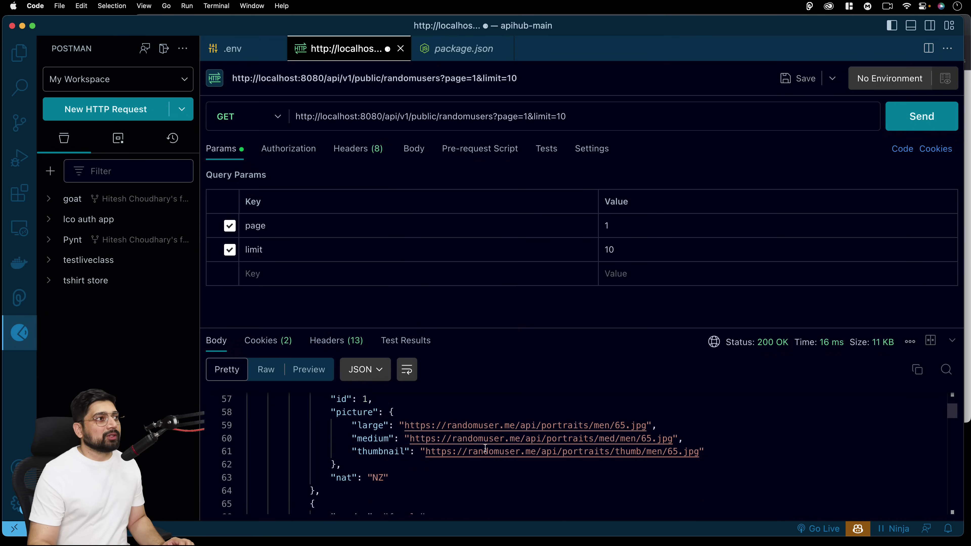
scroll(485, 448, "up", 20)
- Back in Chrome, collapse the /public/randomusers endpoint and the Public APIs section
key("super+Tab")
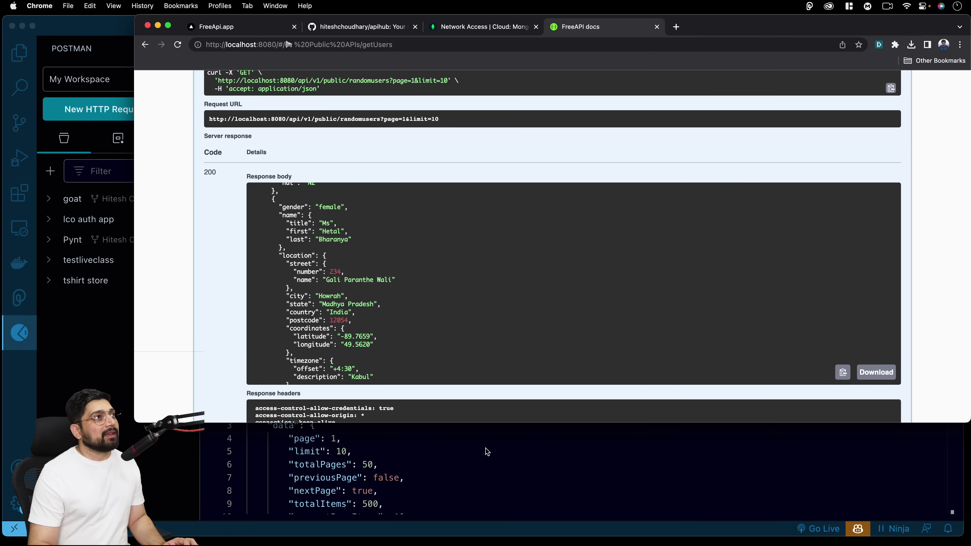
double_click(136, 423)
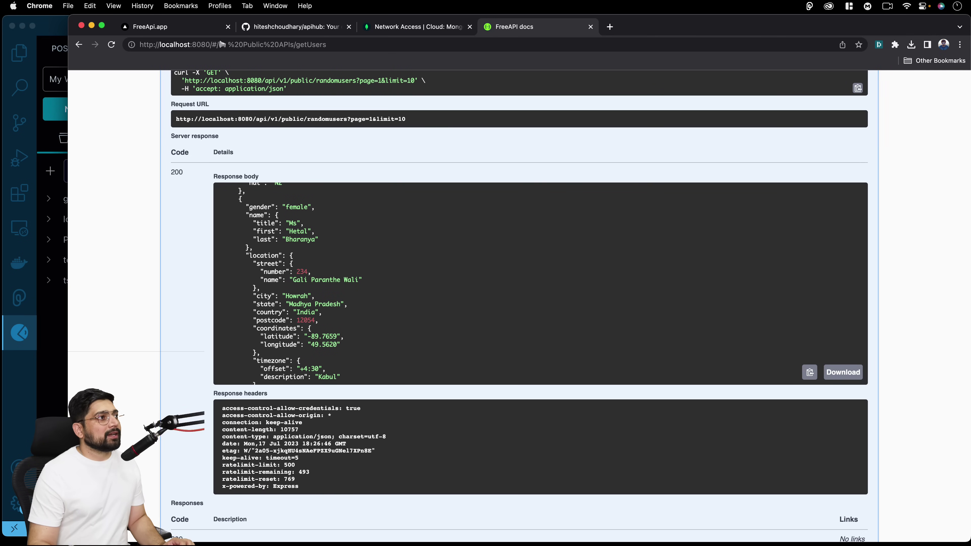
scroll(304, 276, "up", 15)
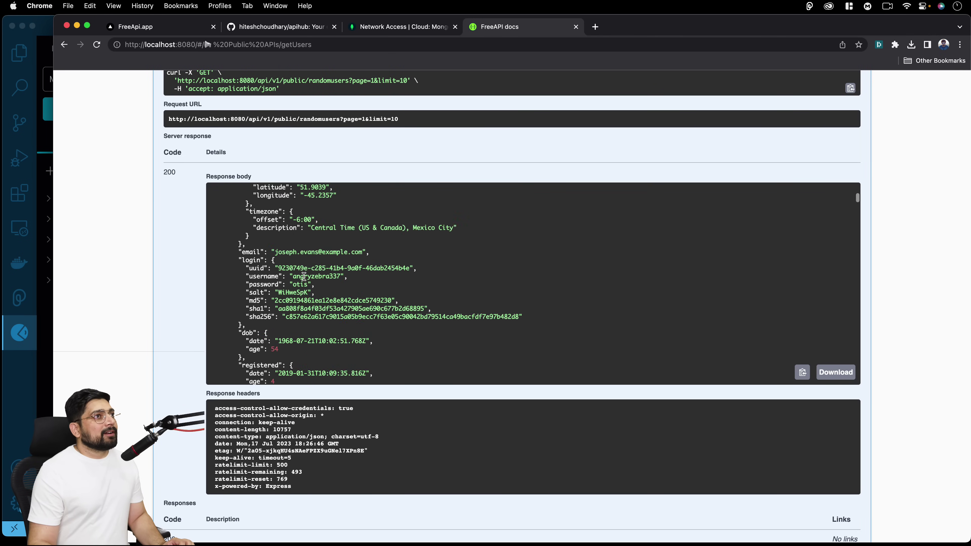
scroll(905, 309, "up", 15)
scroll(905, 311, "up", 2)
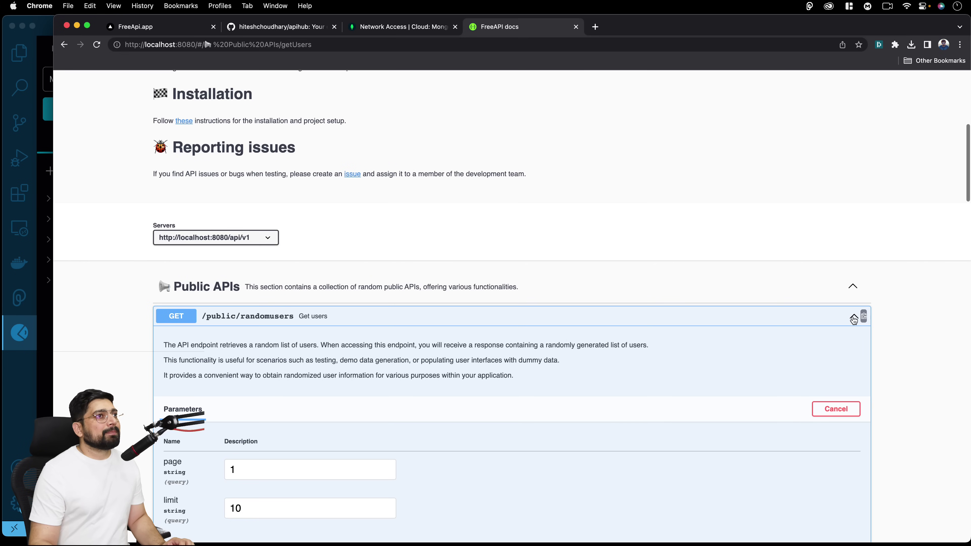
left_click(858, 316)
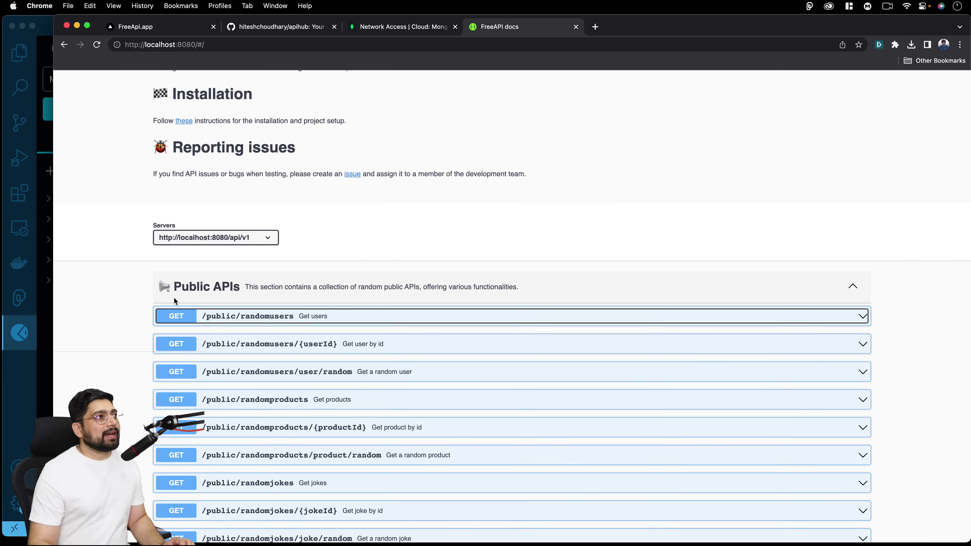
left_click(850, 288)
- Expand the Authentication section to review its endpoints, then fold it away again
scroll(533, 247, "down", 2)
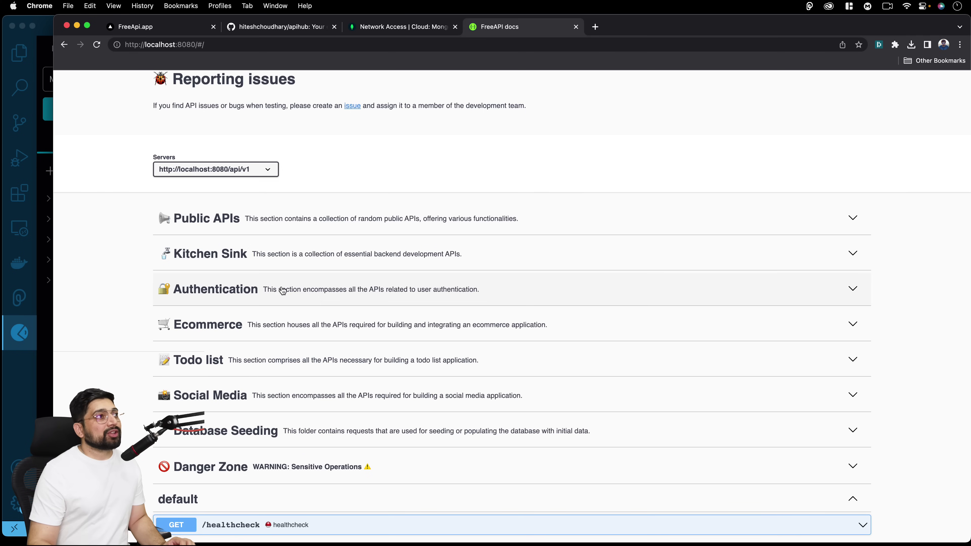
left_click(855, 291)
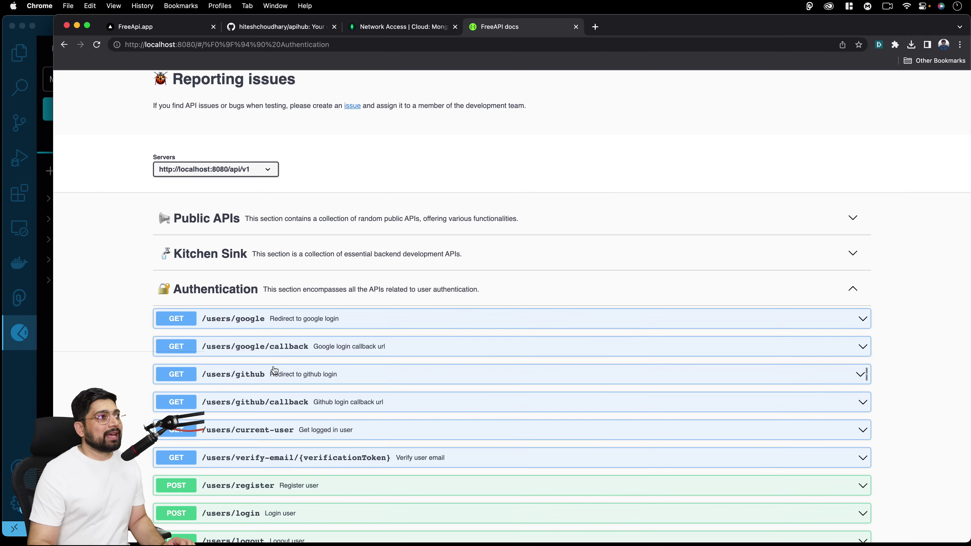
scroll(860, 344, "down", 2)
scroll(308, 444, "down", 2)
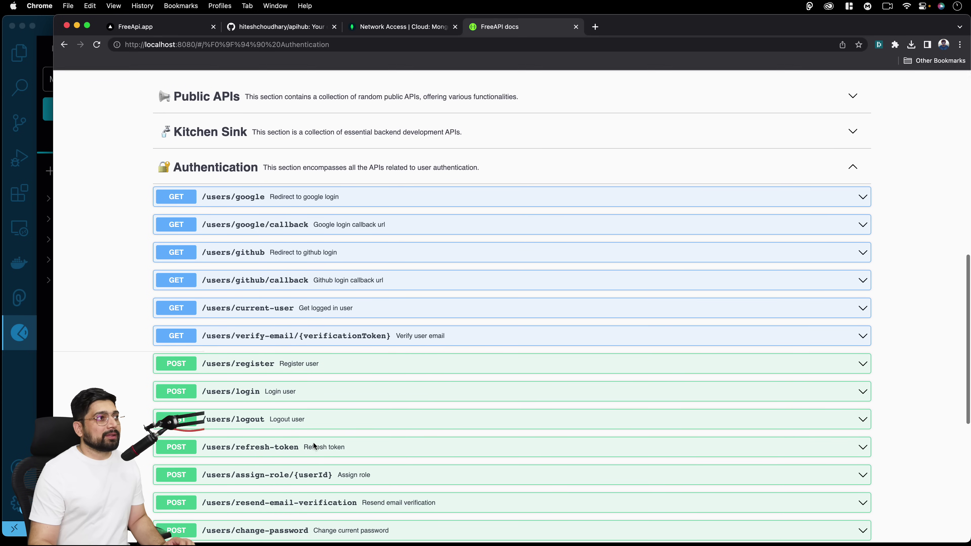
scroll(860, 238, "up", 1)
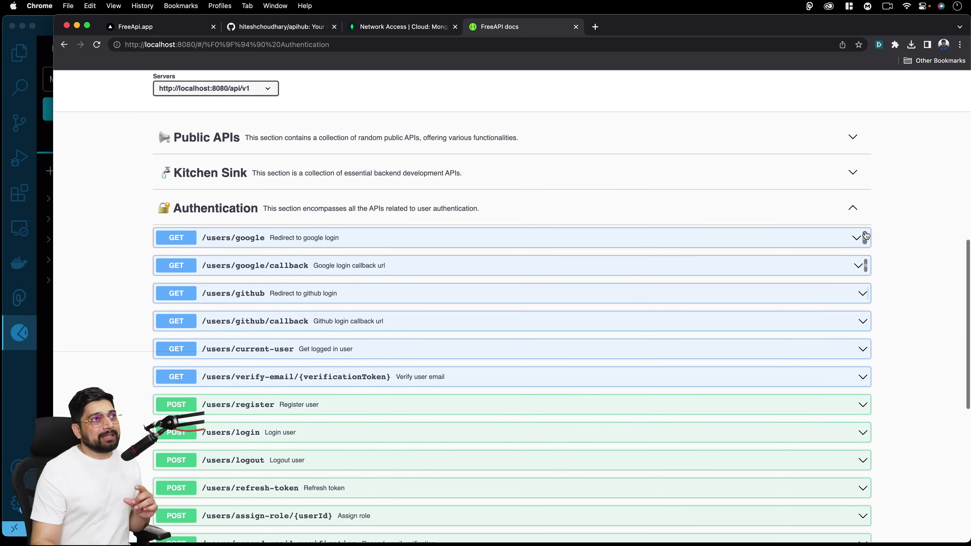
left_click(853, 212)
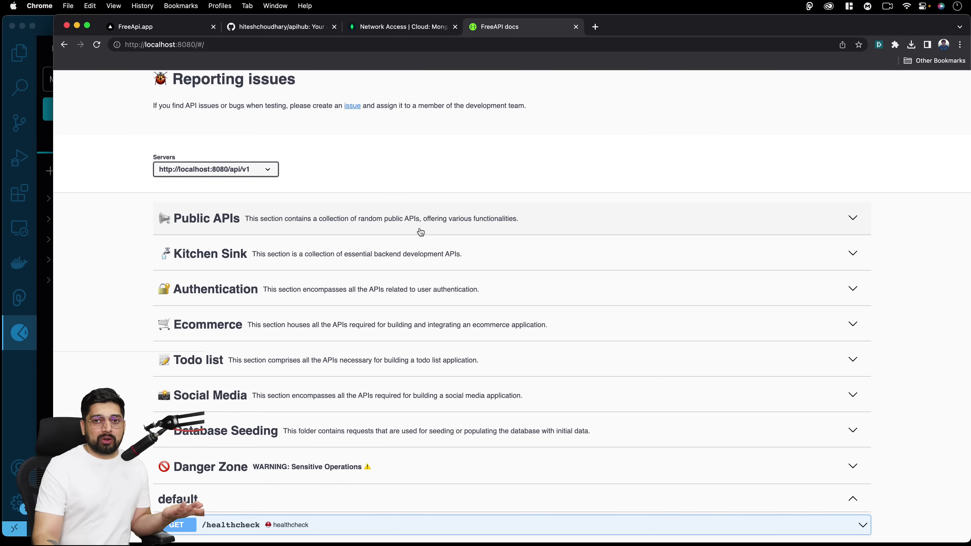
scroll(497, 268, "down", 1)
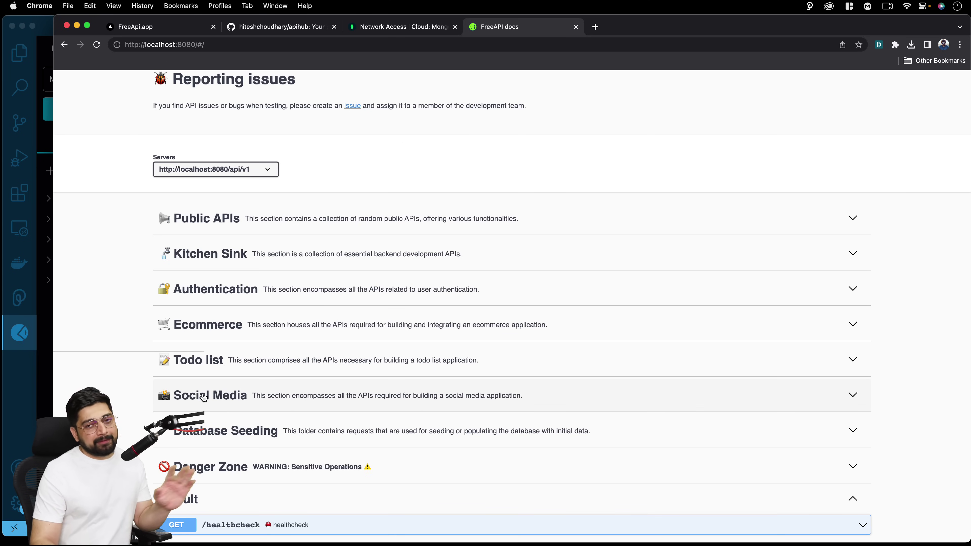
- Run GET /todos under Todo list, getting a 200 response with empty data
left_click(269, 365)
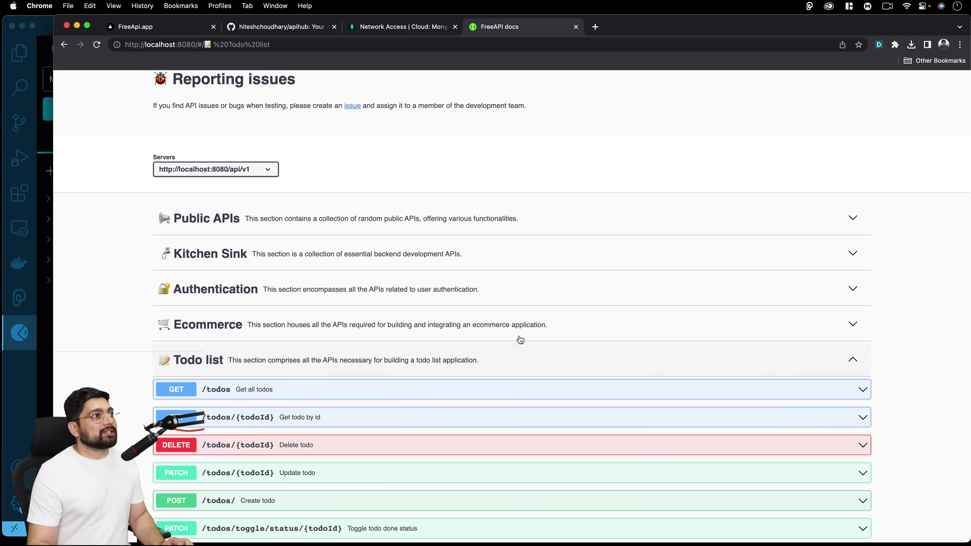
scroll(539, 339, "down", 3)
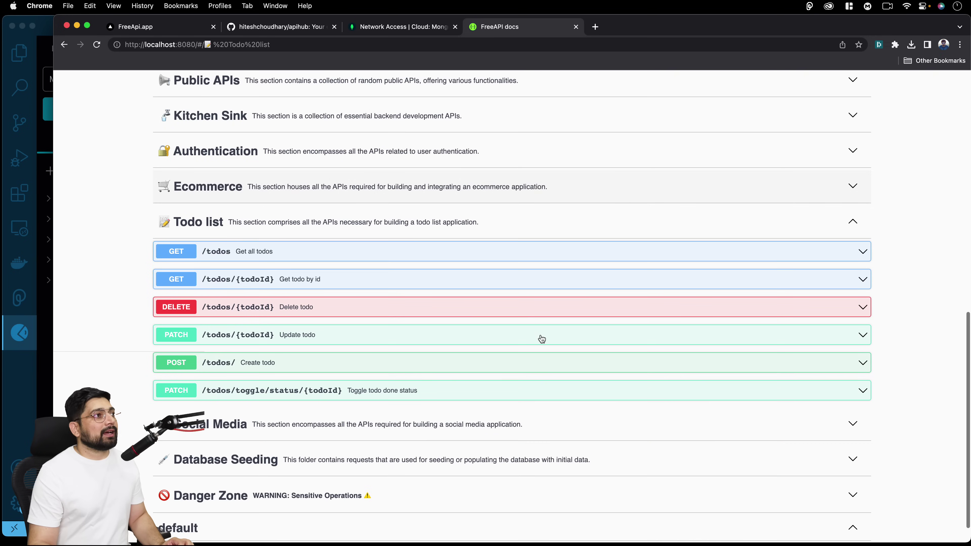
left_click(176, 252)
left_click(836, 329)
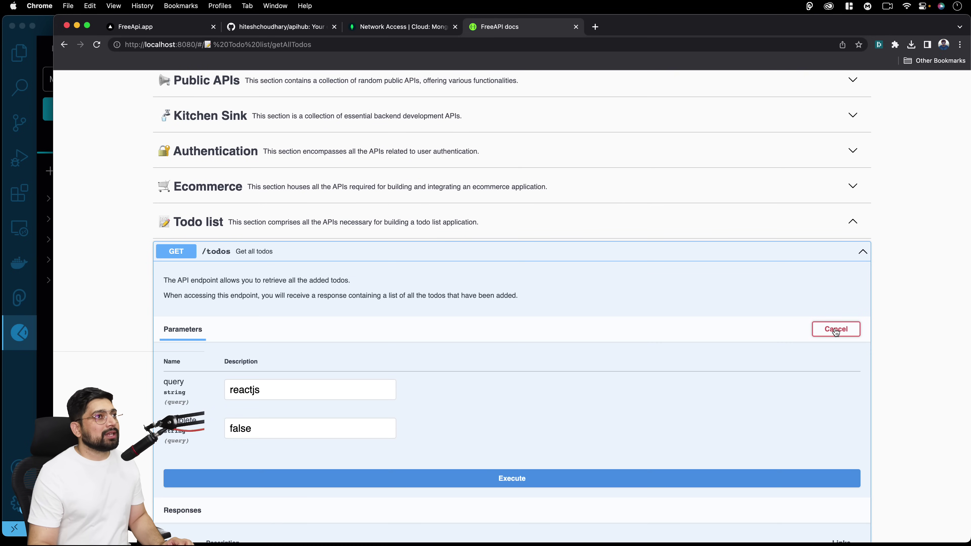
left_click(523, 479)
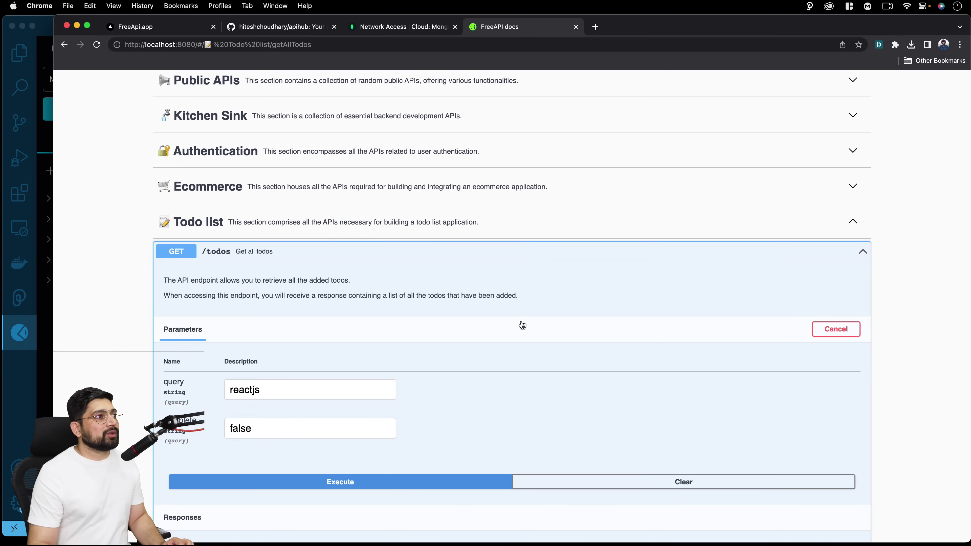
scroll(521, 323, "down", 10)
scroll(521, 324, "up", 1)
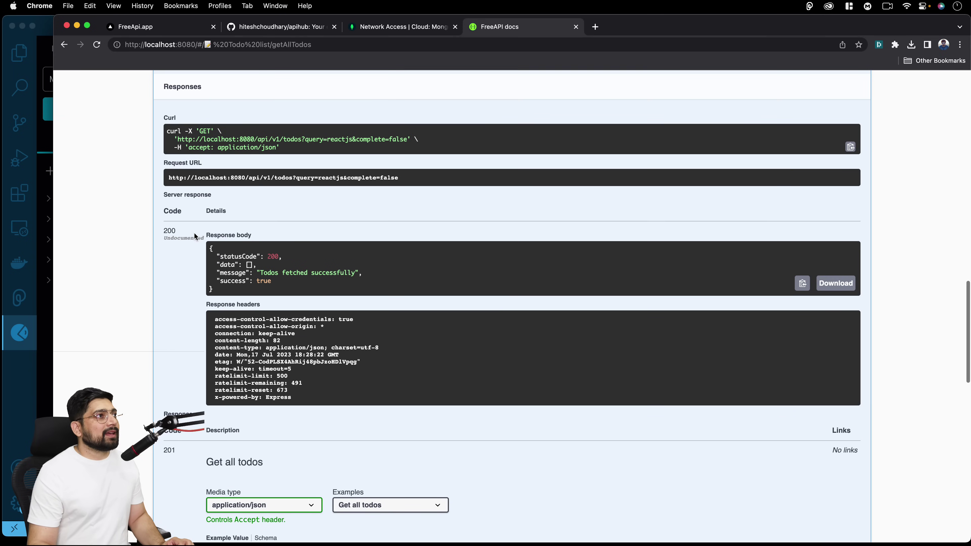
left_click_drag(216, 265, 255, 265)
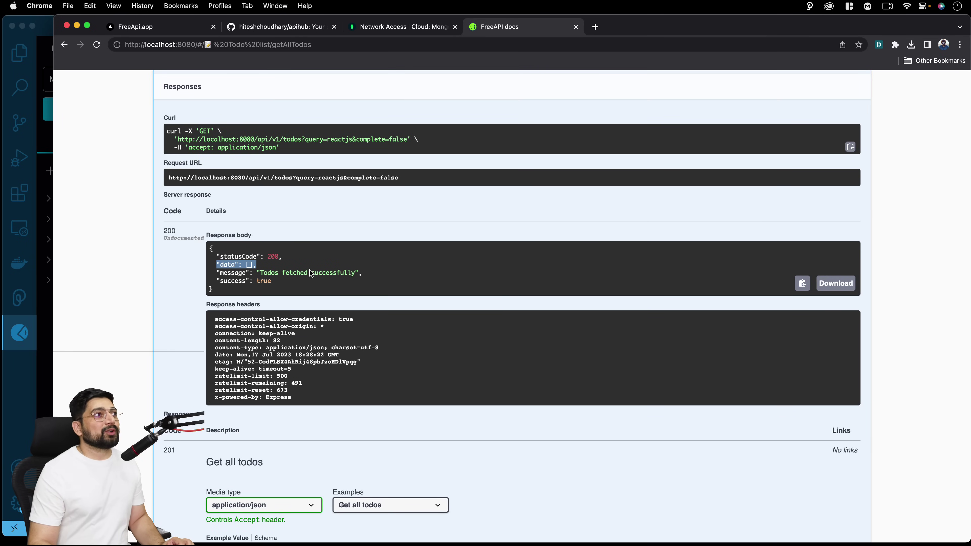
scroll(309, 272, "up", 9)
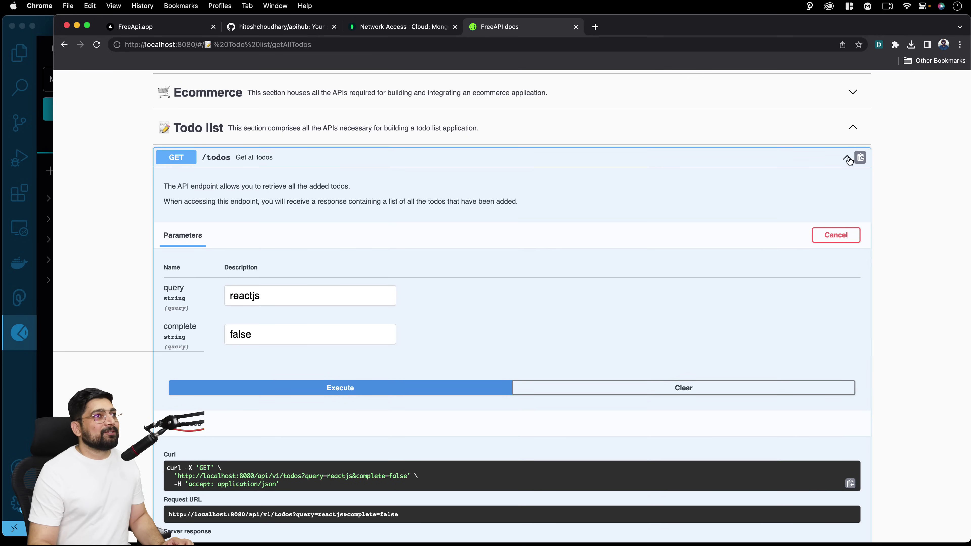
- Collapse GET /todos and Todo list, then expand Database Seeding to list its four seed endpoints
left_click(847, 158)
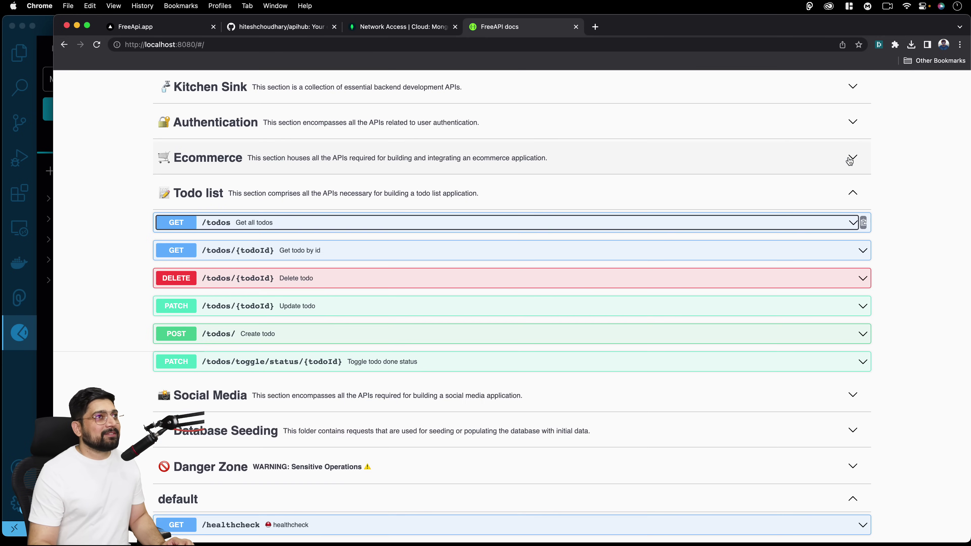
left_click(853, 191)
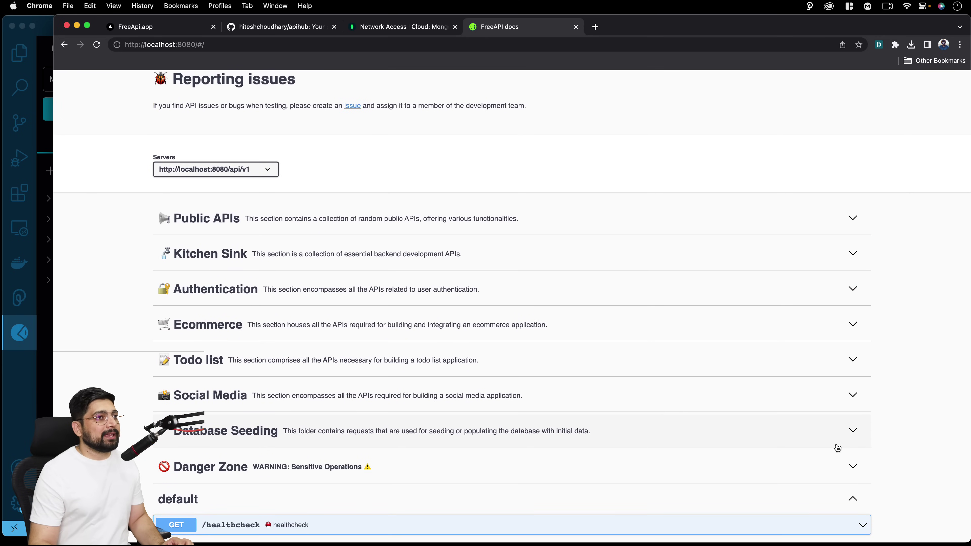
left_click(849, 429)
scroll(515, 321, "down", 3)
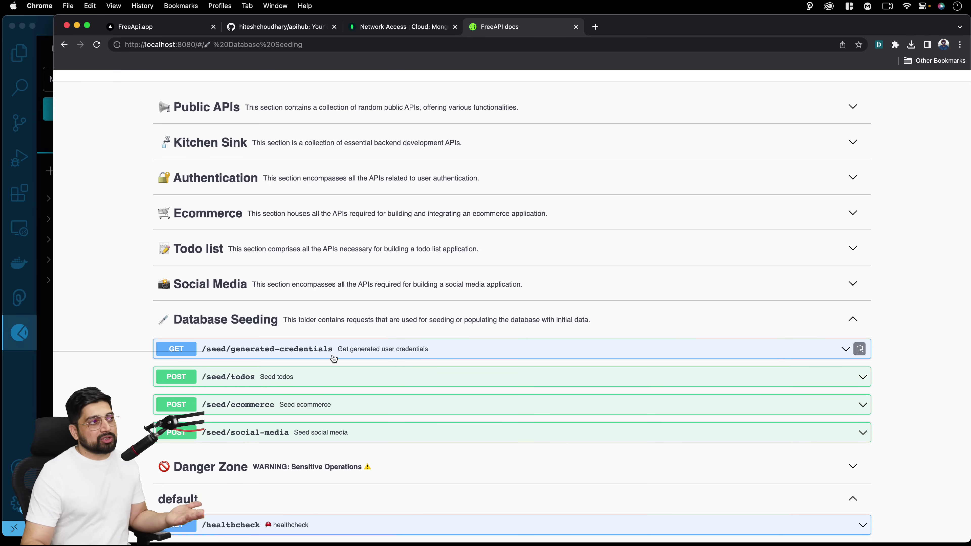
- Execute POST /seed/todos, check the 201 'Todos inserted successfully' response, and switch to the Atlas Network Access tab
left_click(311, 376)
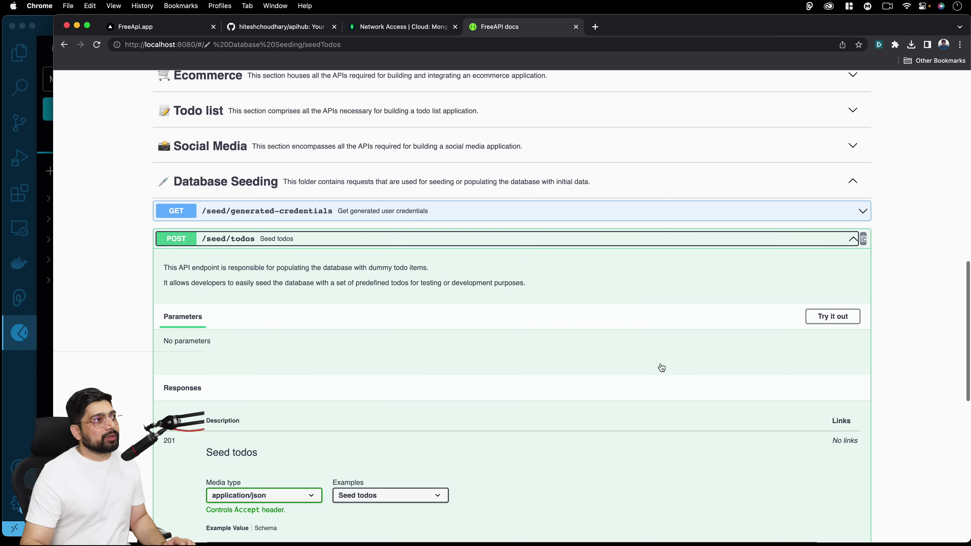
left_click(837, 317)
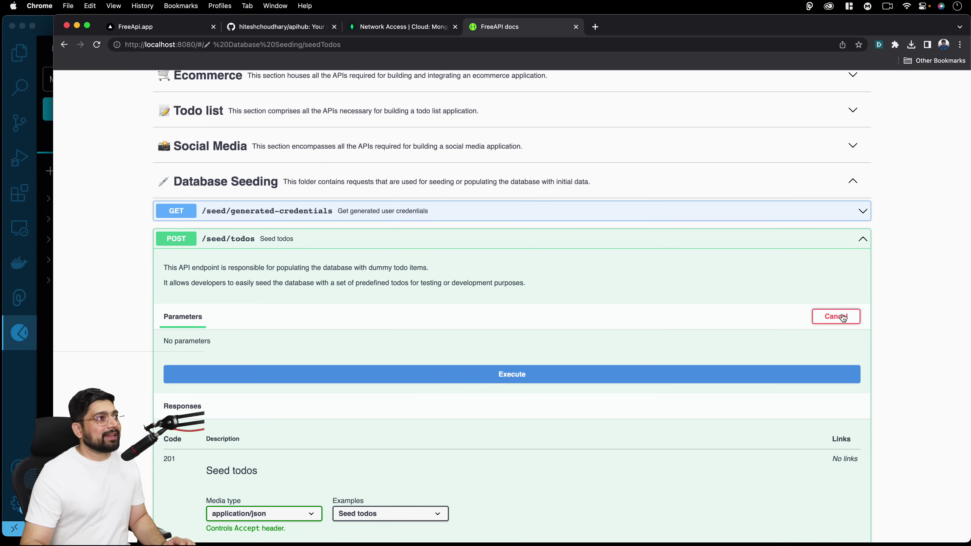
left_click(553, 373)
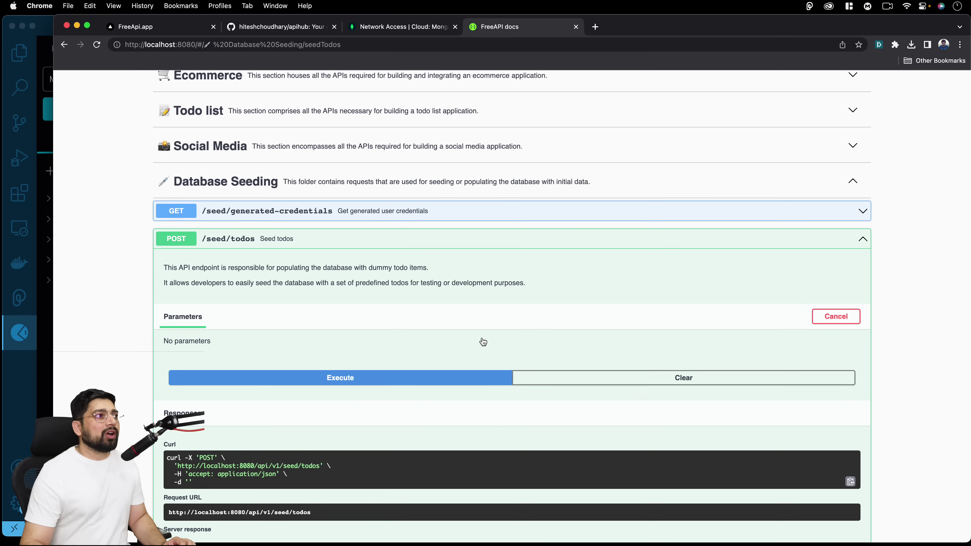
scroll(481, 340, "down", 4)
left_click_drag(177, 306, 200, 307)
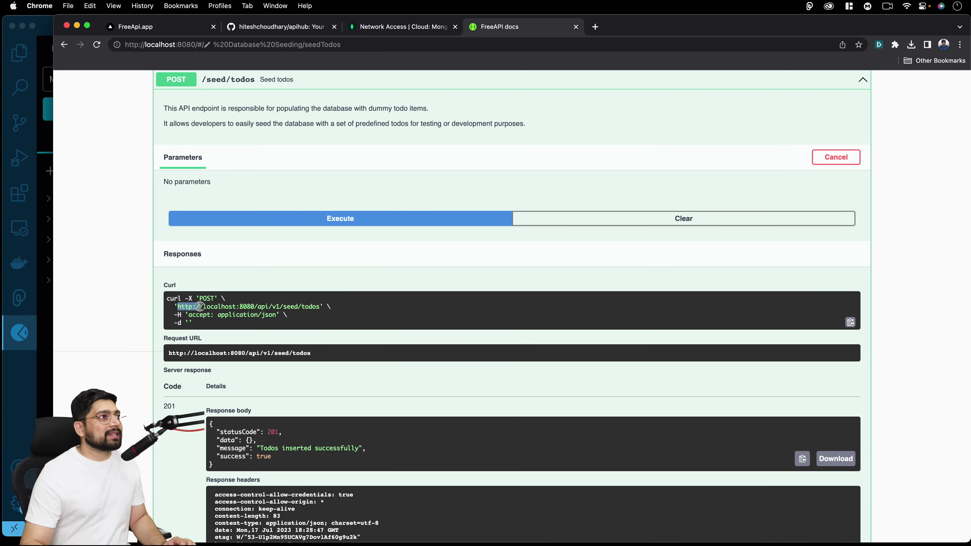
scroll(200, 306, "up", 3)
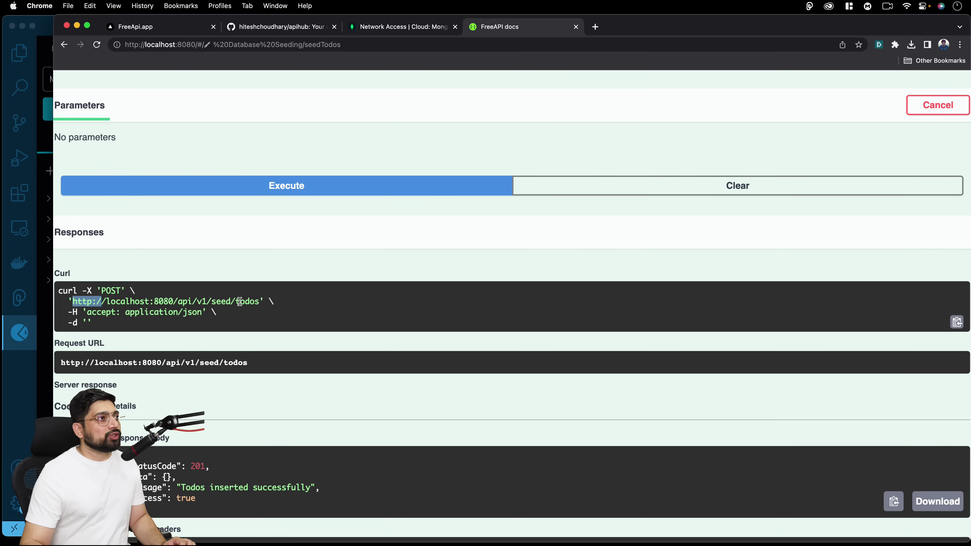
scroll(240, 301, "down", 3)
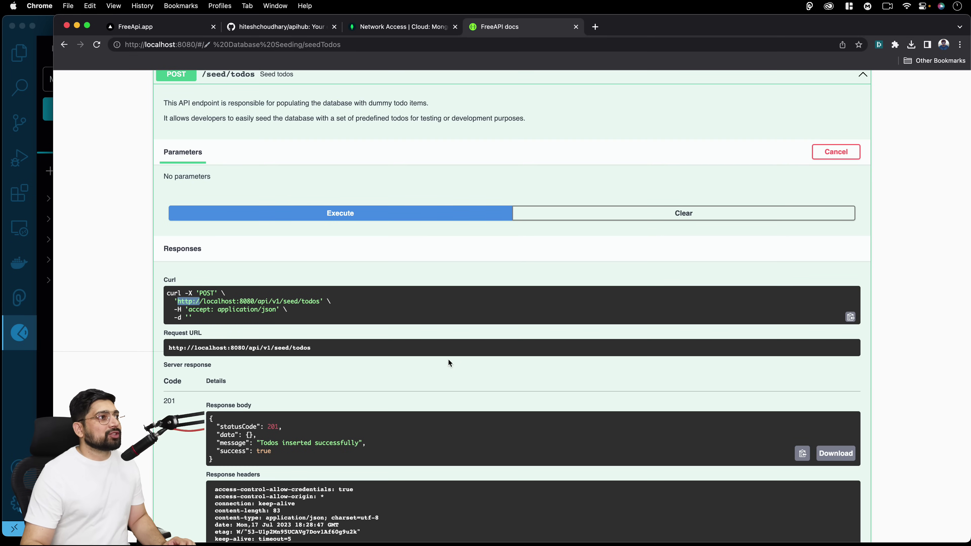
scroll(449, 363, "down", 5)
scroll(346, 315, "down", 4)
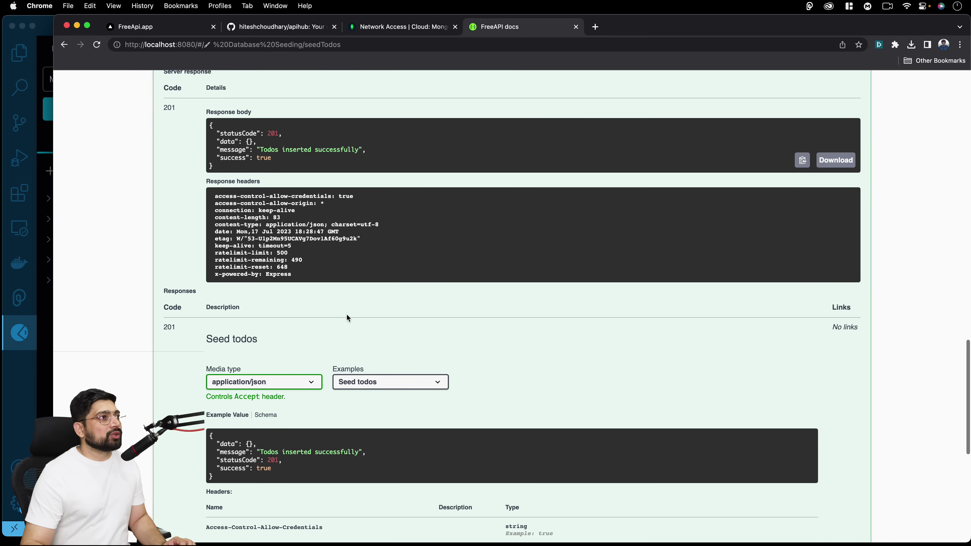
scroll(347, 314, "down", 4)
scroll(361, 338, "down", 4)
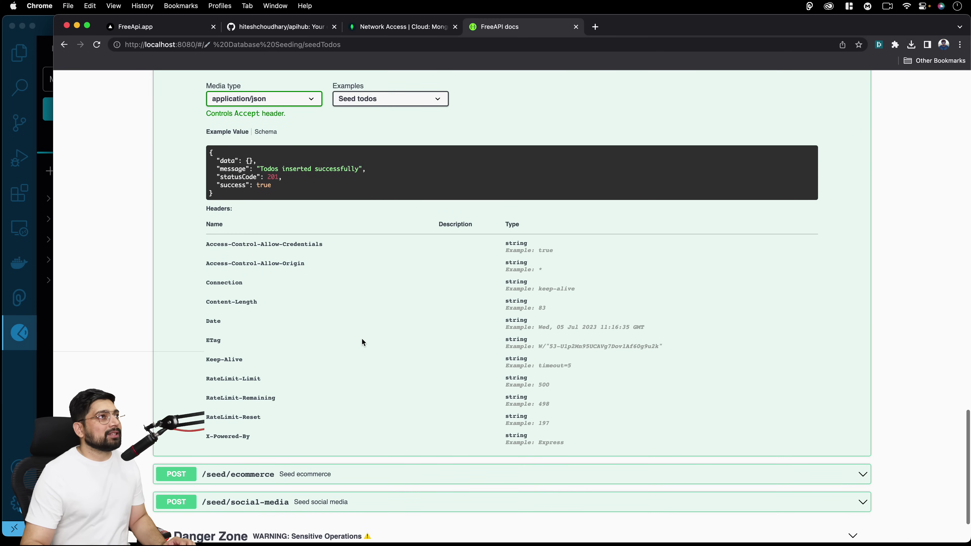
left_click(386, 26)
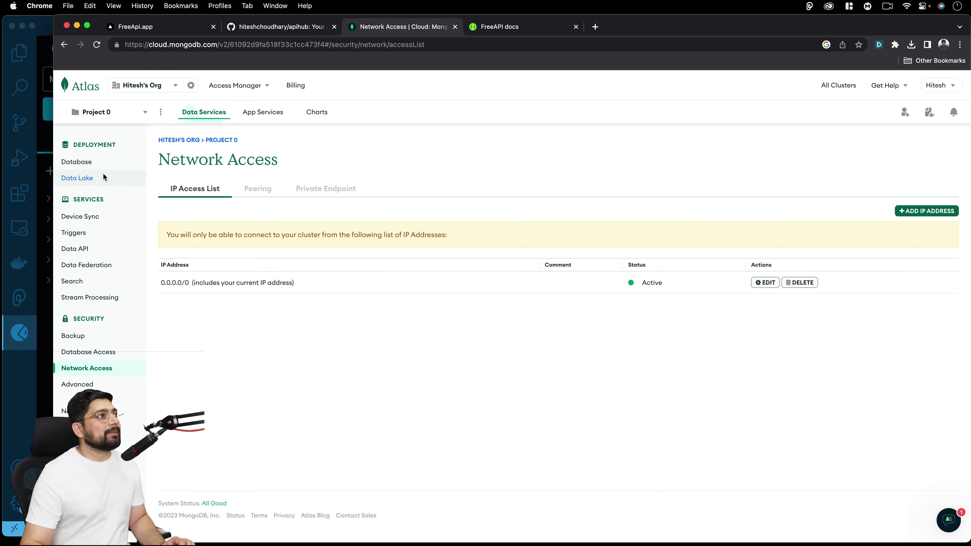
- Browse the cluster's collections in Atlas and open freeapi.todos to scroll through its 20 seeded documents
left_click(94, 160)
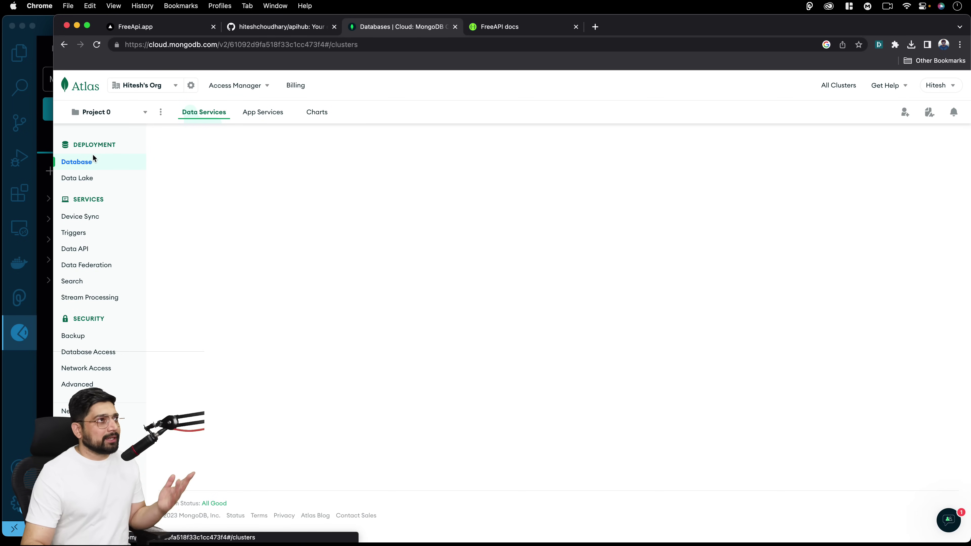
left_click(387, 222)
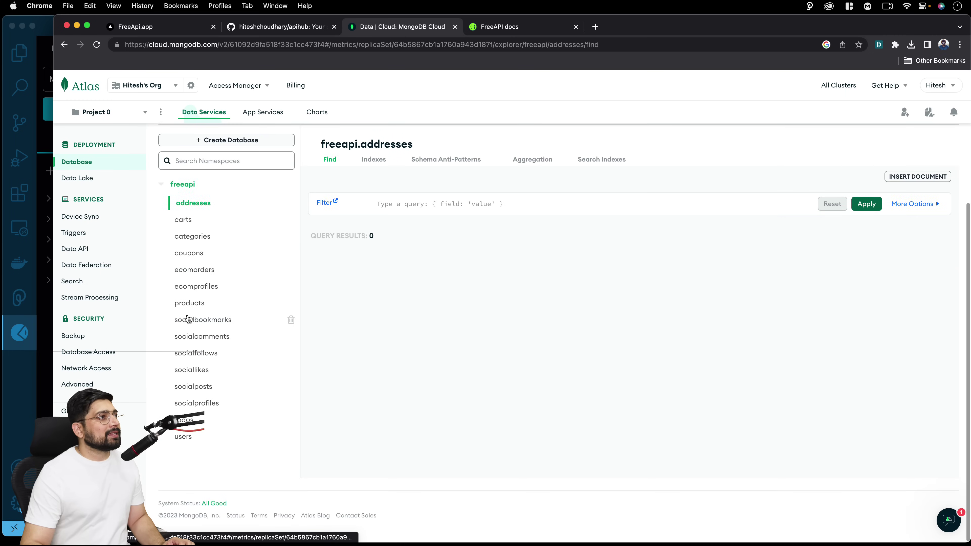
left_click(187, 419)
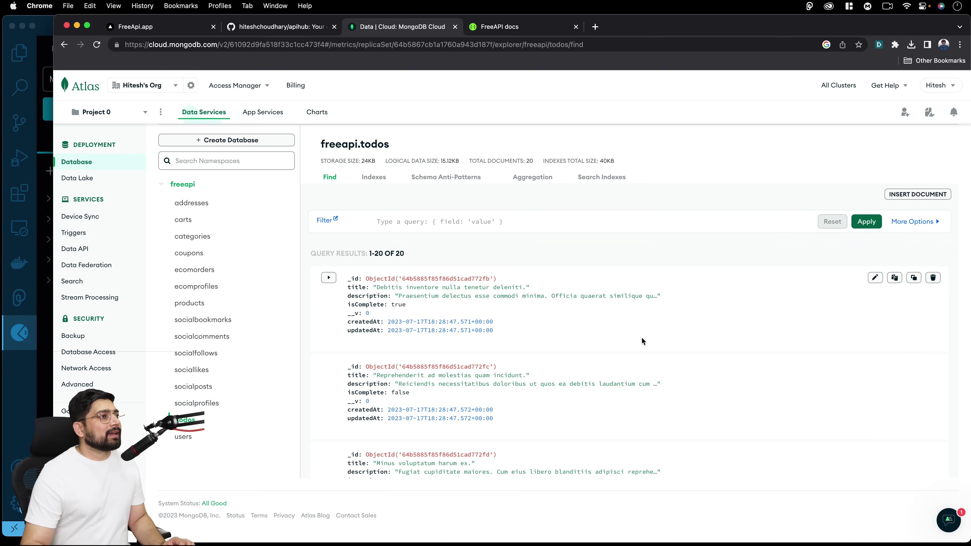
scroll(556, 358, "down", 3)
scroll(558, 360, "down", 15)
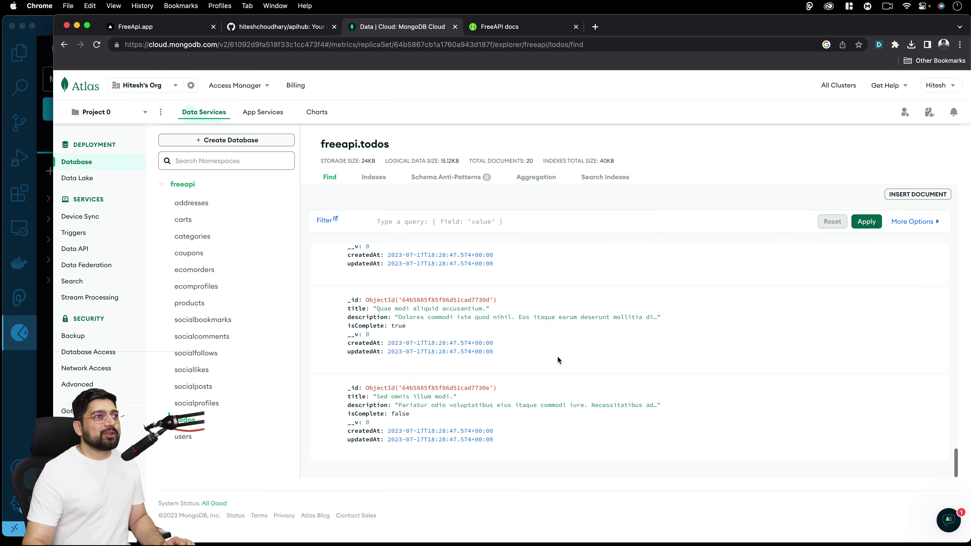
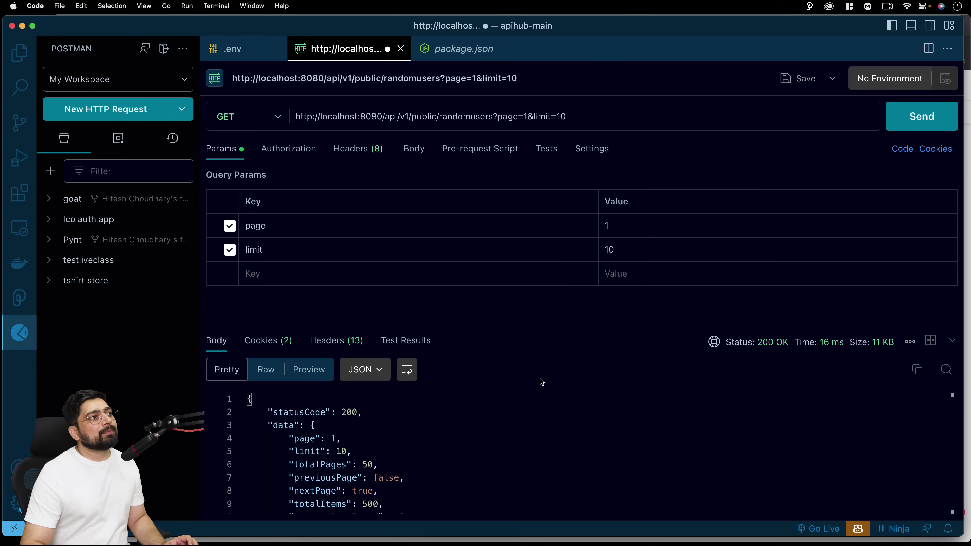
- Back in the FreeAPI docs, collapse the POST /seed/todos endpoint details
key("super+Tab")
left_click(533, 31)
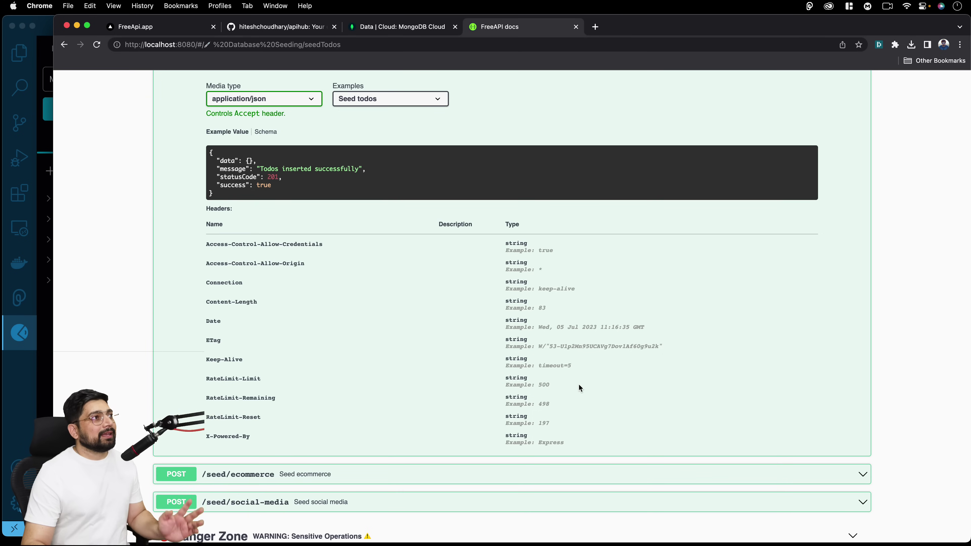
scroll(579, 387, "up", 20)
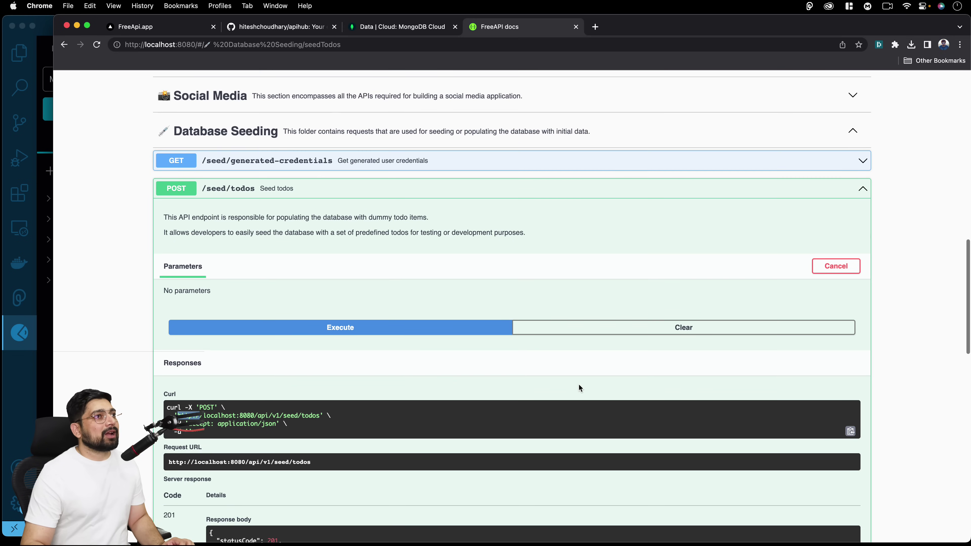
scroll(578, 383, "up", 3)
left_click(845, 272)
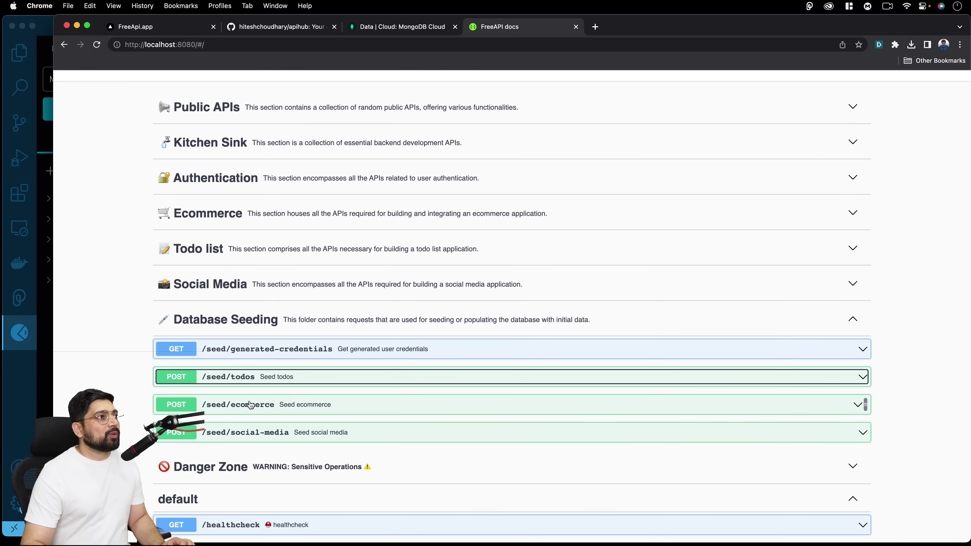
- Expand POST /seed/ecommerce and execute it against the local server
left_click(362, 402)
scroll(435, 403, "down", 3)
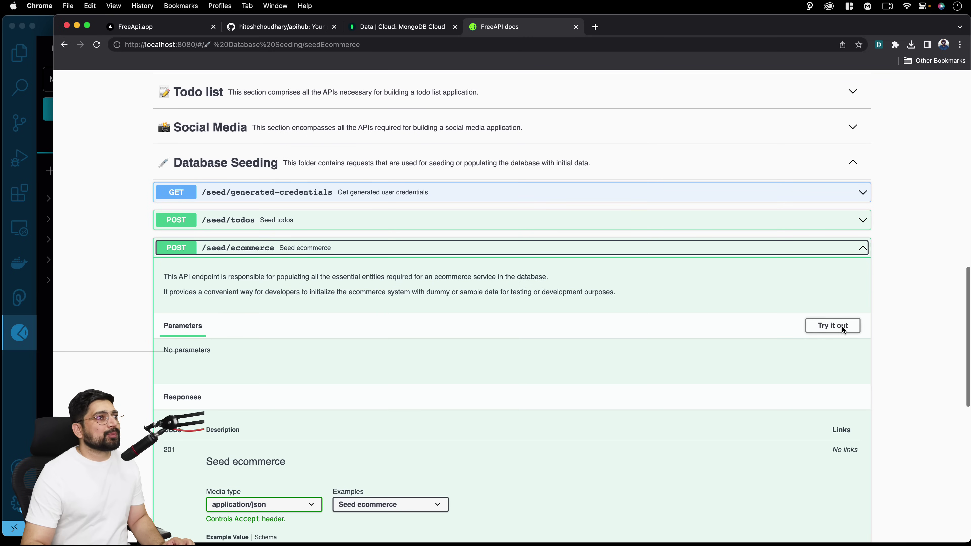
left_click(839, 326)
left_click(537, 386)
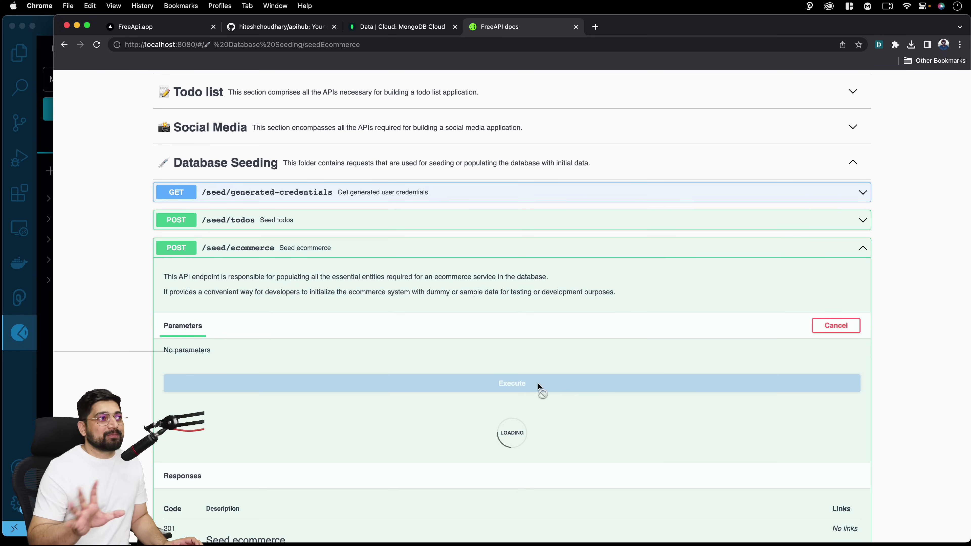
key("super+Tab")
key("super+Tab")
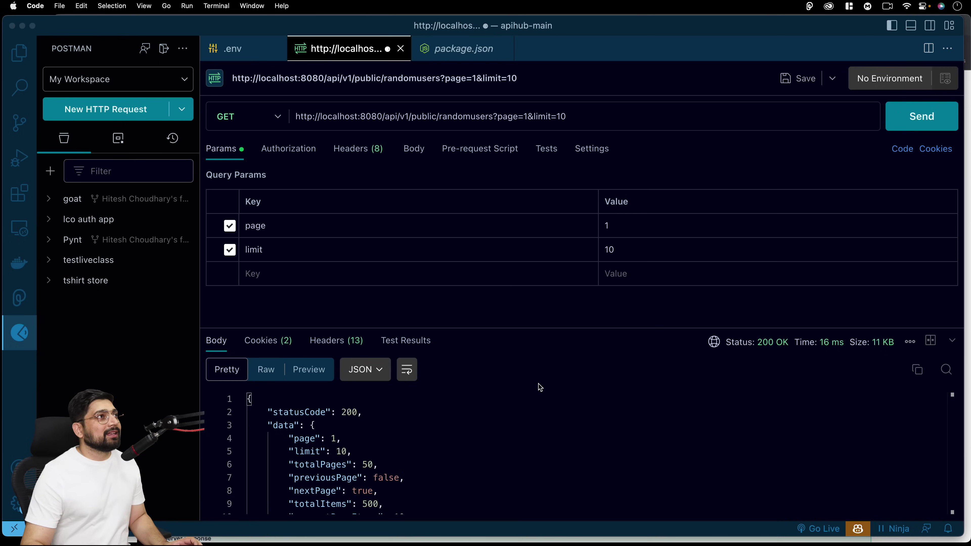
key("super+Tab")
- Refresh freeapi.ecomorders in MongoDB Atlas and confirm its 20 seeded order documents
left_click(400, 26)
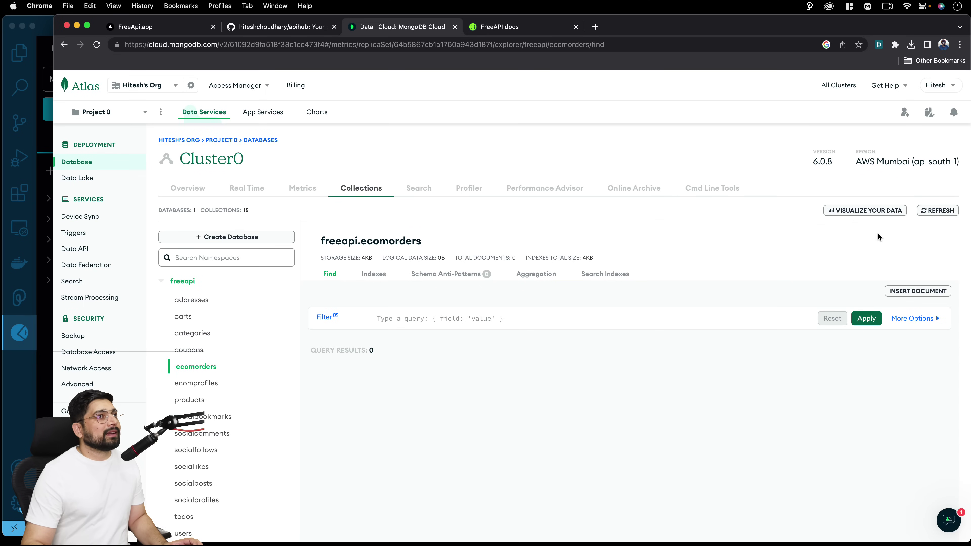
left_click(933, 211)
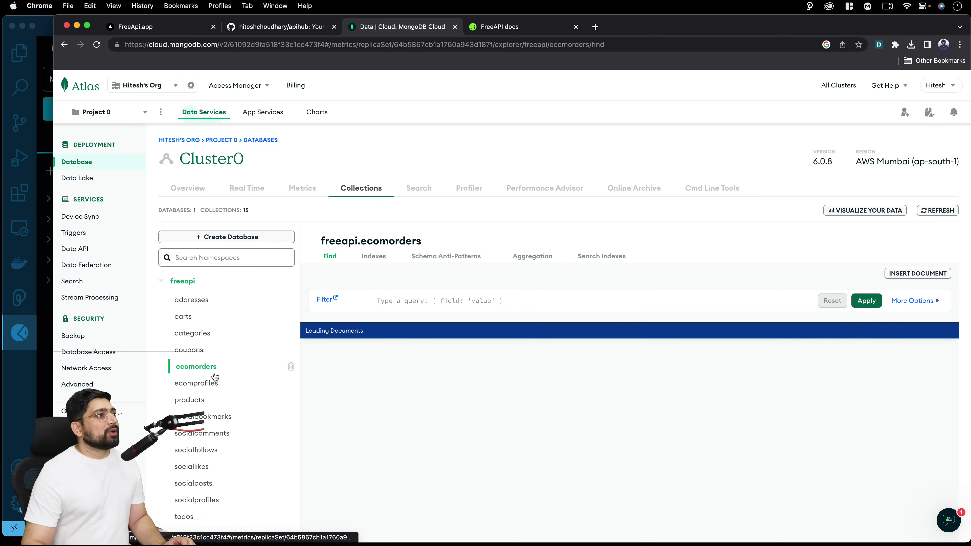
scroll(553, 414, "down", 5)
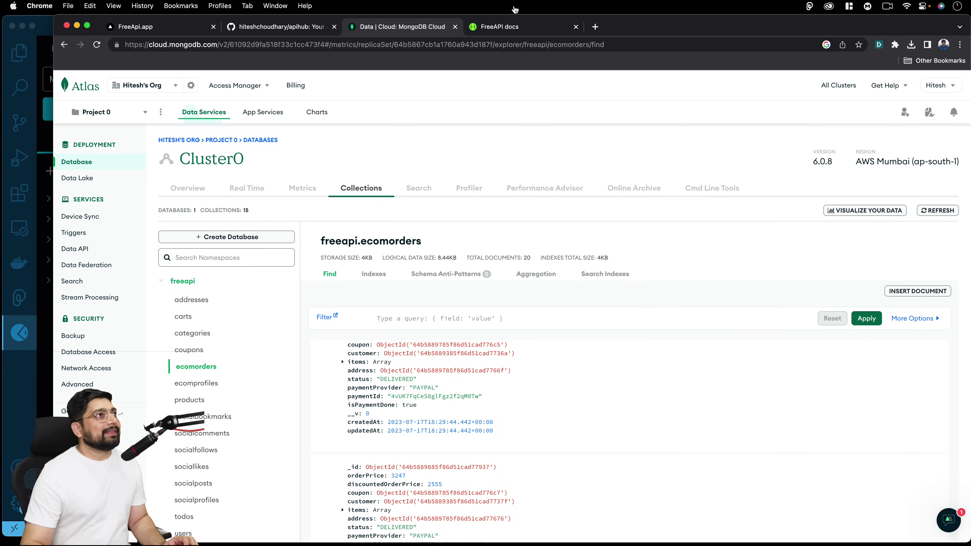
left_click(514, 26)
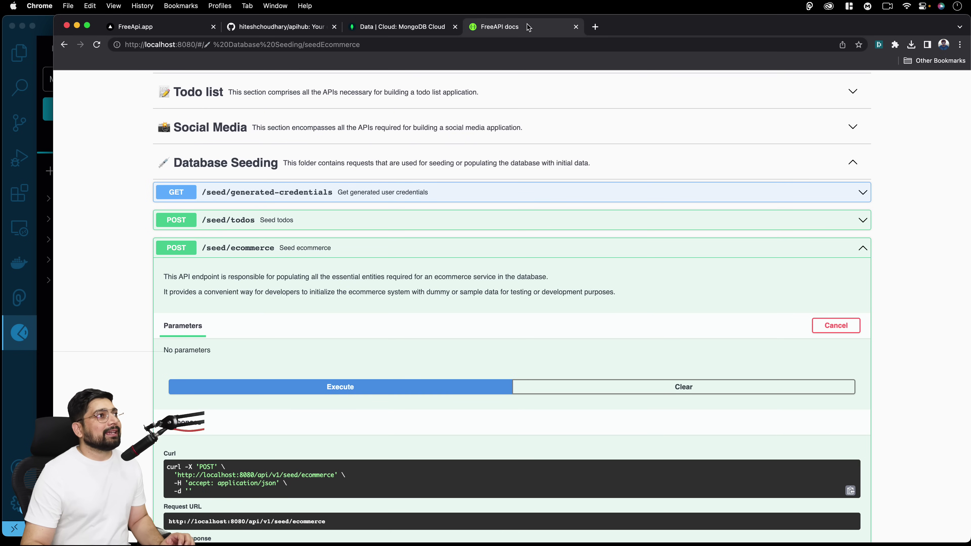
- Collapse POST /seed/ecommerce and expand GET /seed/generated-credentials to review its details
left_click(852, 247)
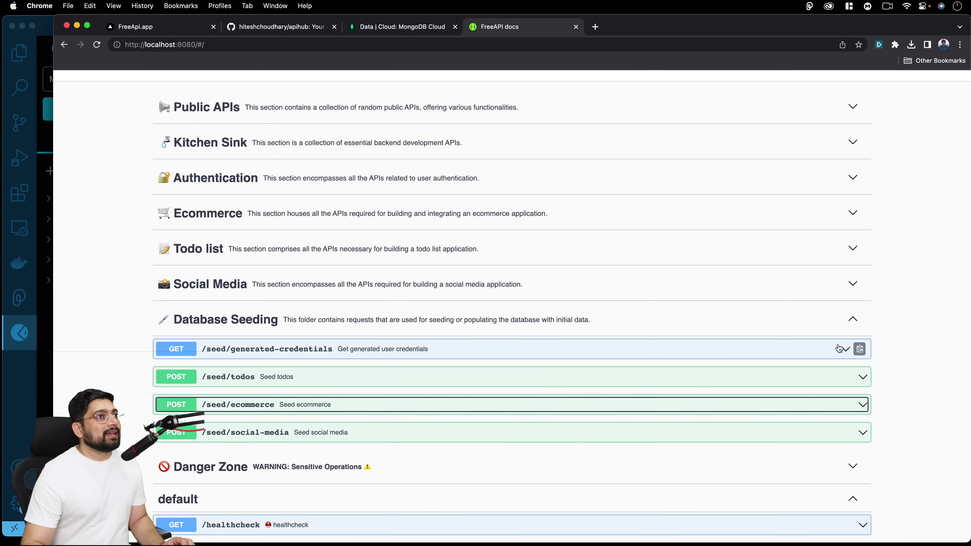
left_click(839, 349)
scroll(496, 329, "down", 5)
scroll(492, 328, "down", 4)
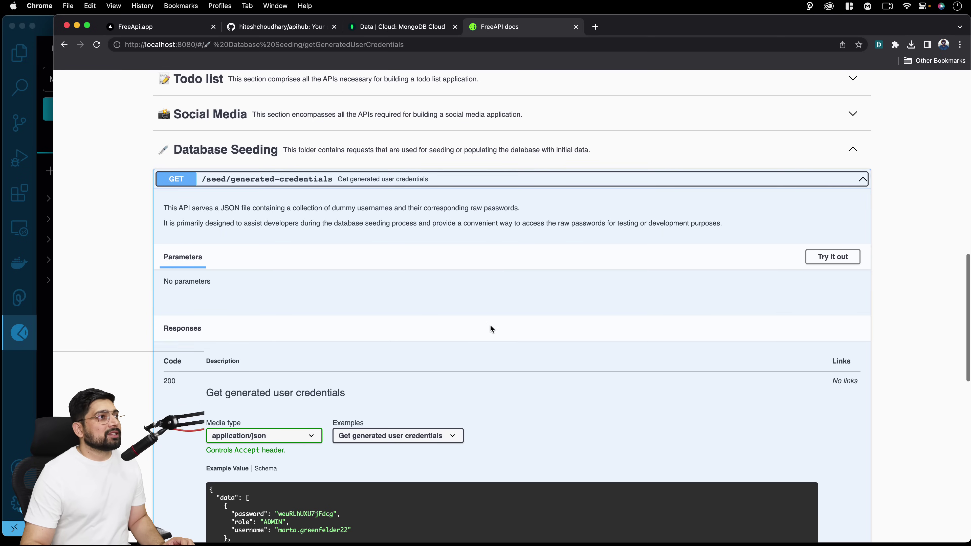
scroll(444, 362, "down", 5)
scroll(444, 362, "up", 4)
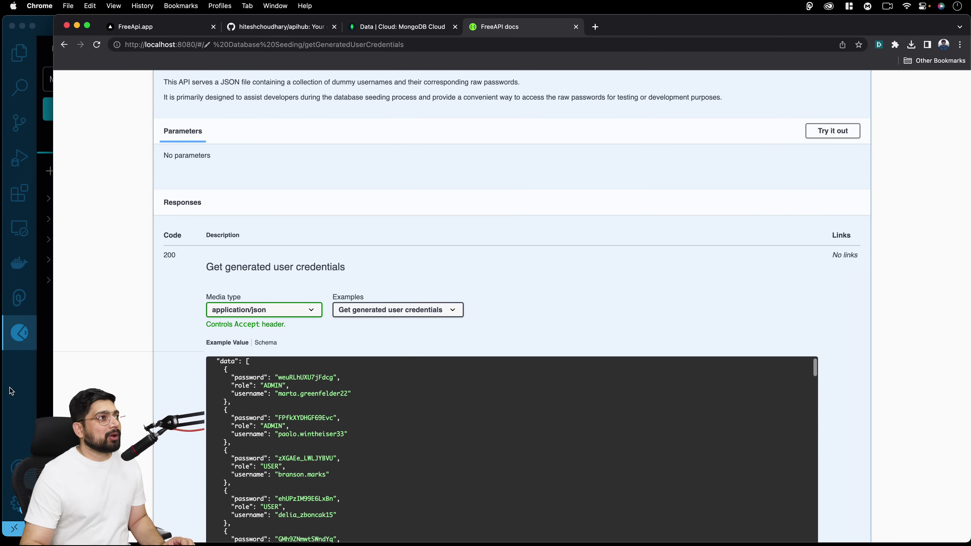
scroll(176, 336, "down", 3)
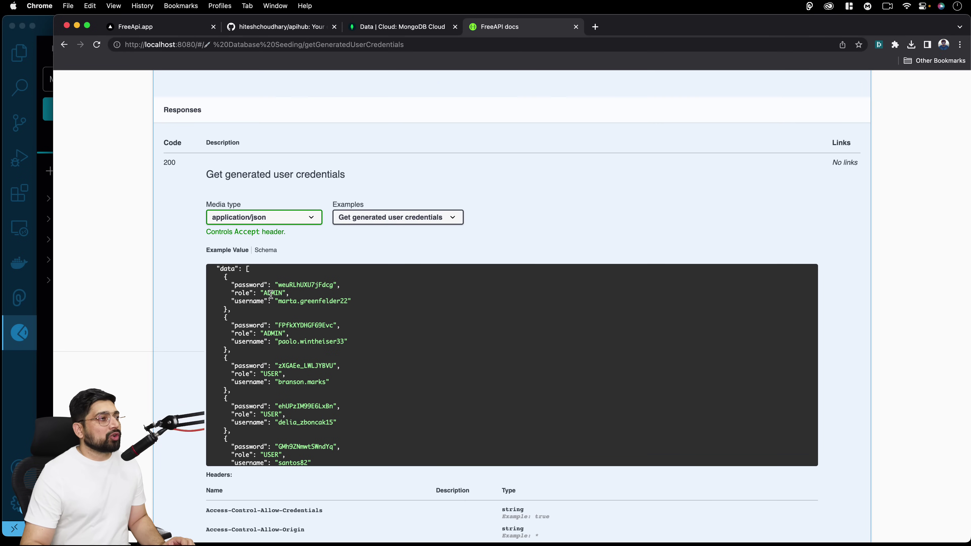
scroll(330, 341, "down", 2)
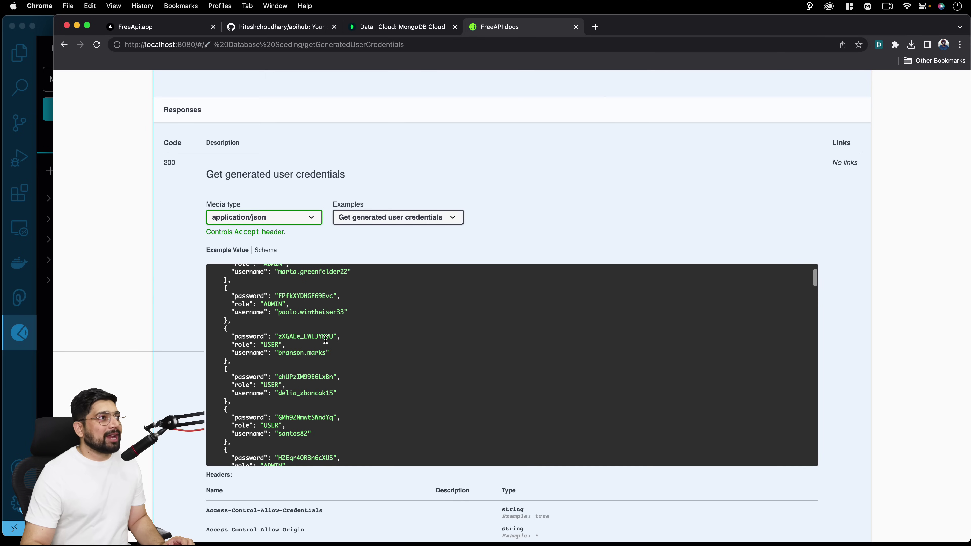
scroll(317, 338, "down", 5)
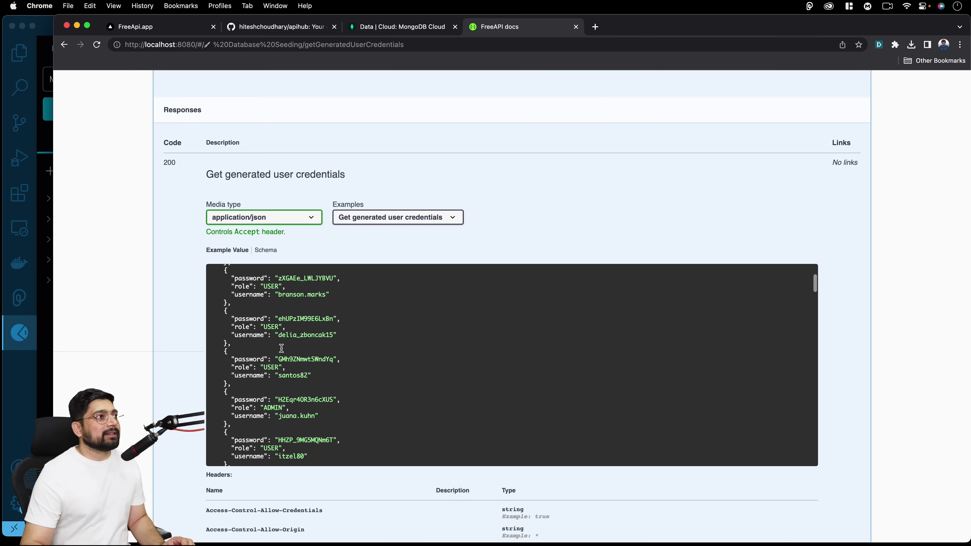
scroll(325, 379, "down", 10)
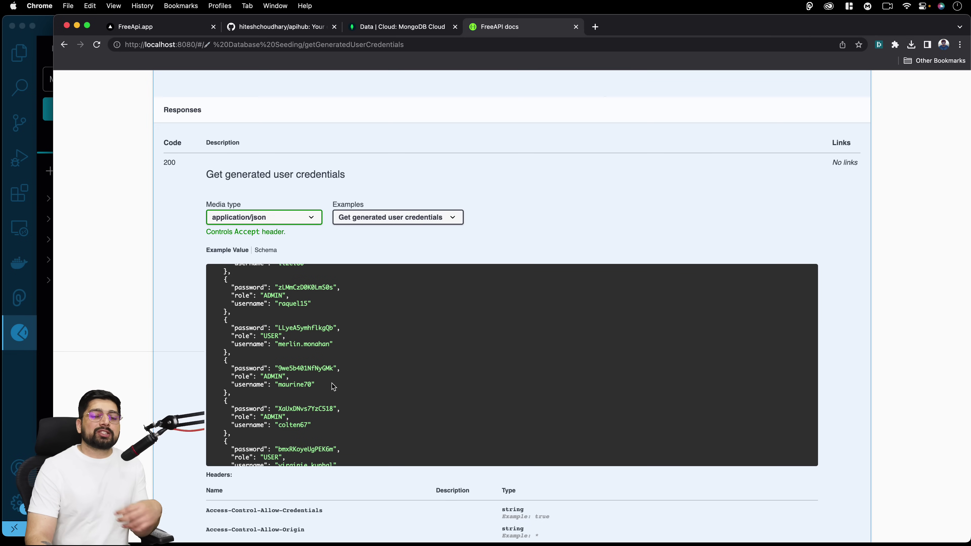
scroll(333, 387, "up", 15)
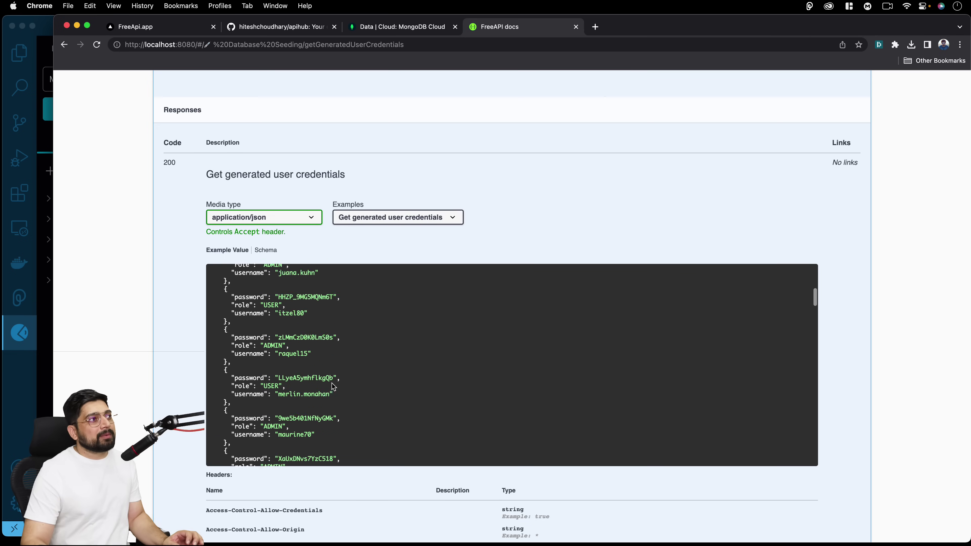
scroll(680, 221, "up", 3)
scroll(677, 223, "up", 2)
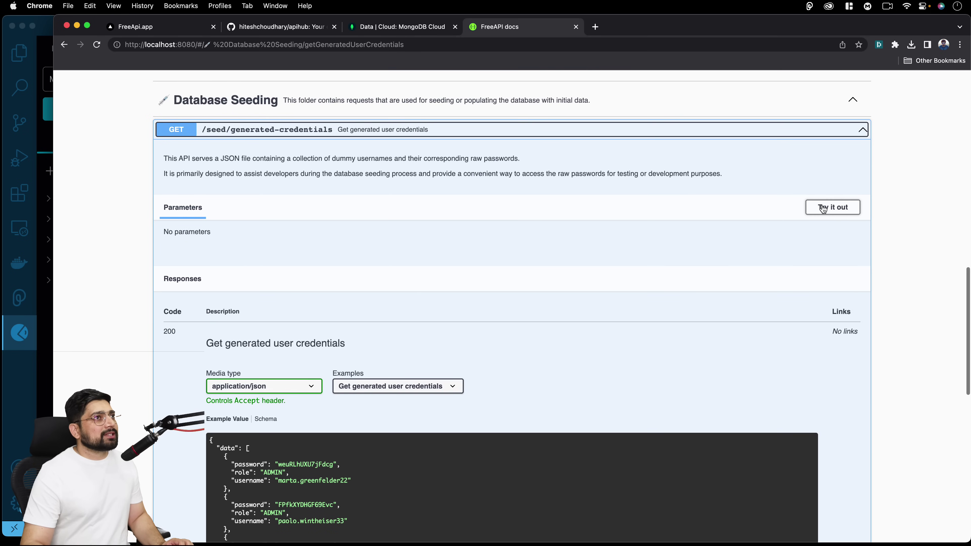
- Execute GET /seed/generated-credentials and review the 200 response of dummy usernames, passwords and roles
left_click(832, 206)
left_click(531, 270)
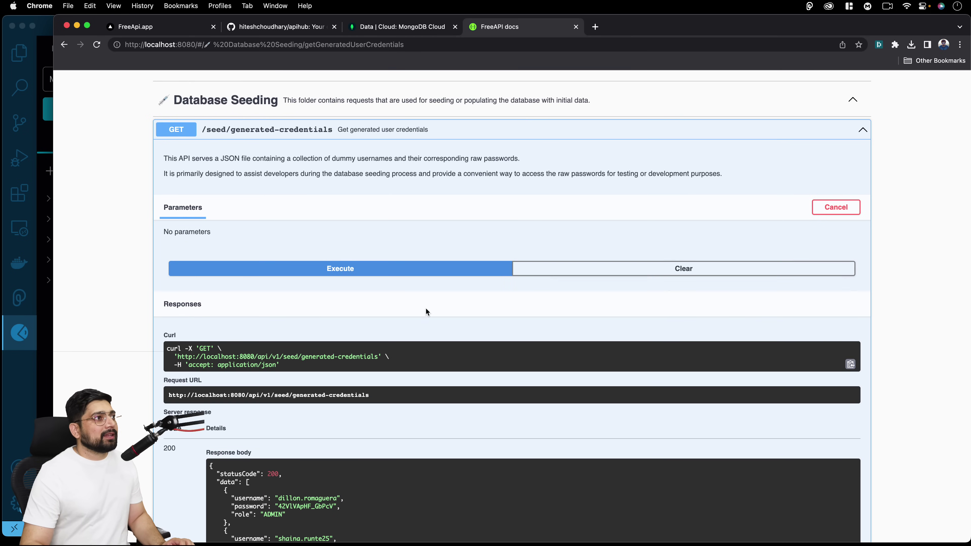
scroll(457, 299, "down", 5)
scroll(315, 381, "down", 5)
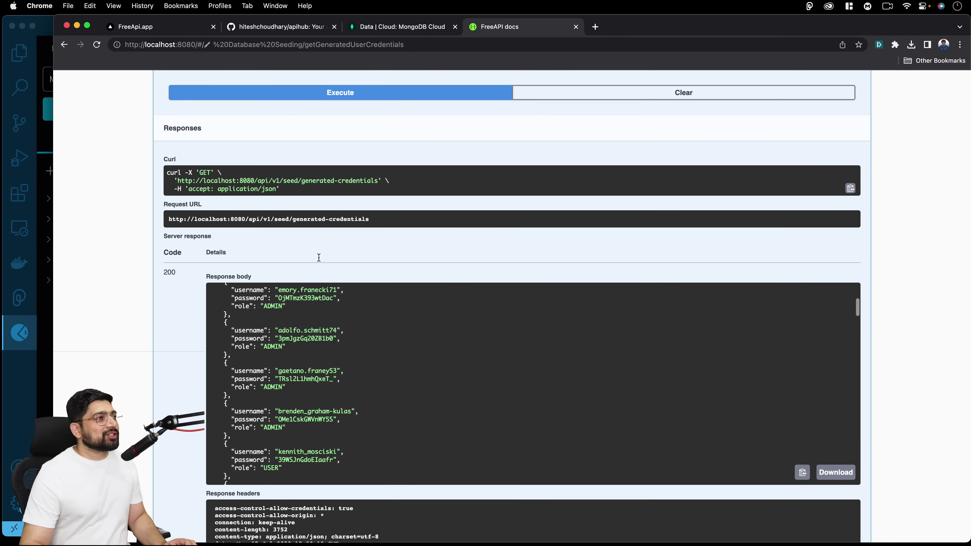
- Refresh Atlas data, then check that freeapi.users holds 50 seeded user documents
left_click(412, 24)
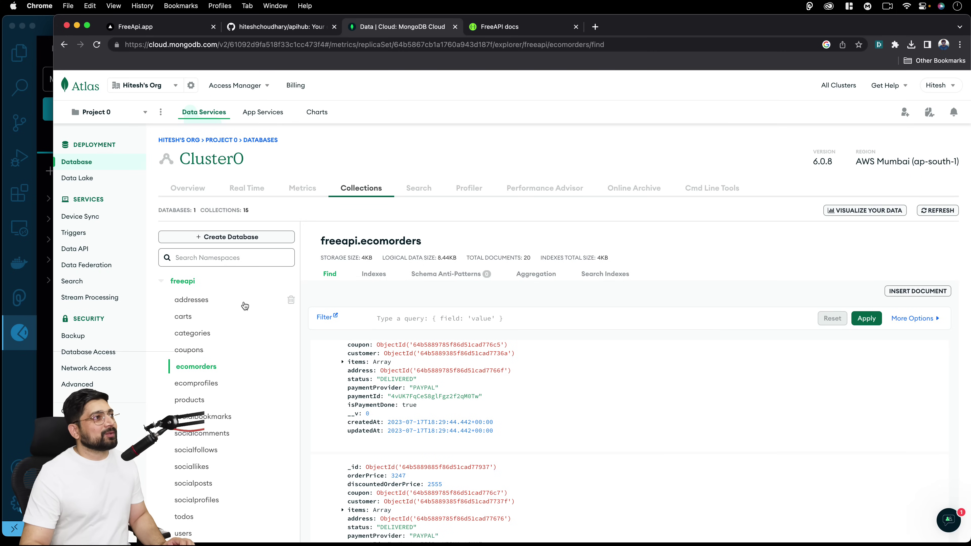
left_click(947, 212)
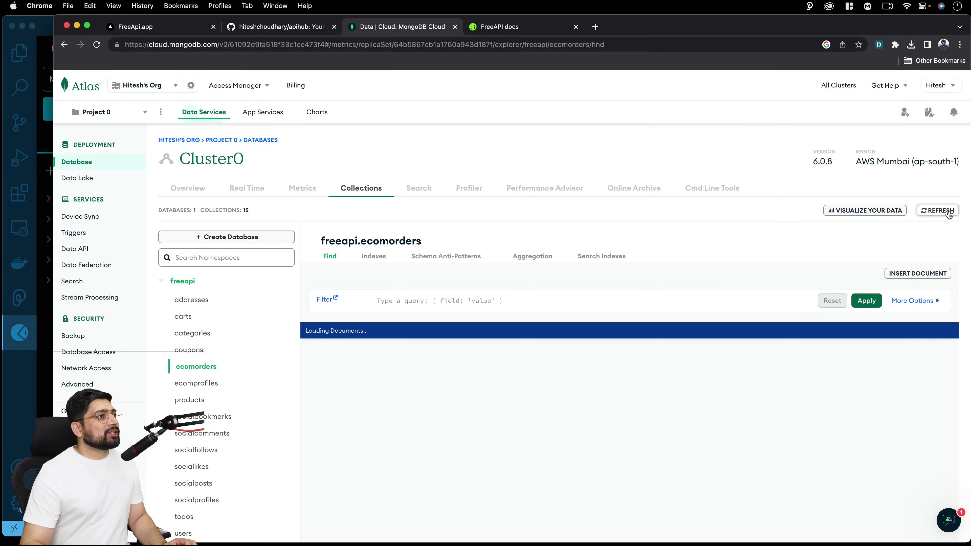
scroll(195, 351, "down", 3)
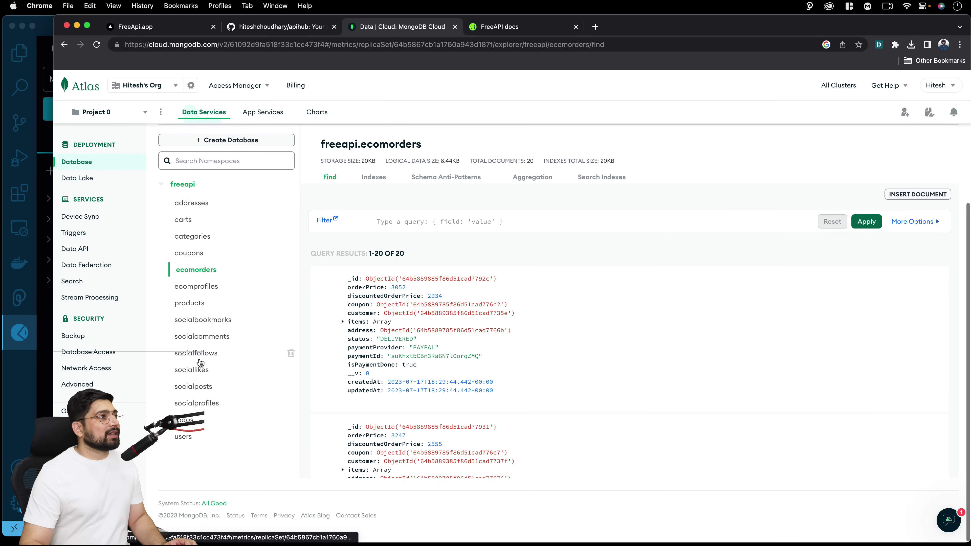
left_click(186, 438)
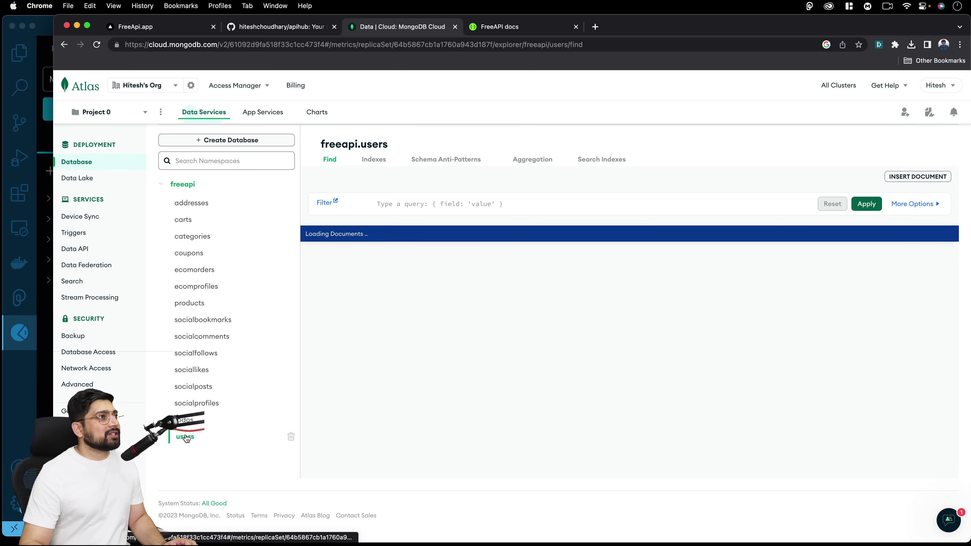
scroll(528, 363, "down", 2)
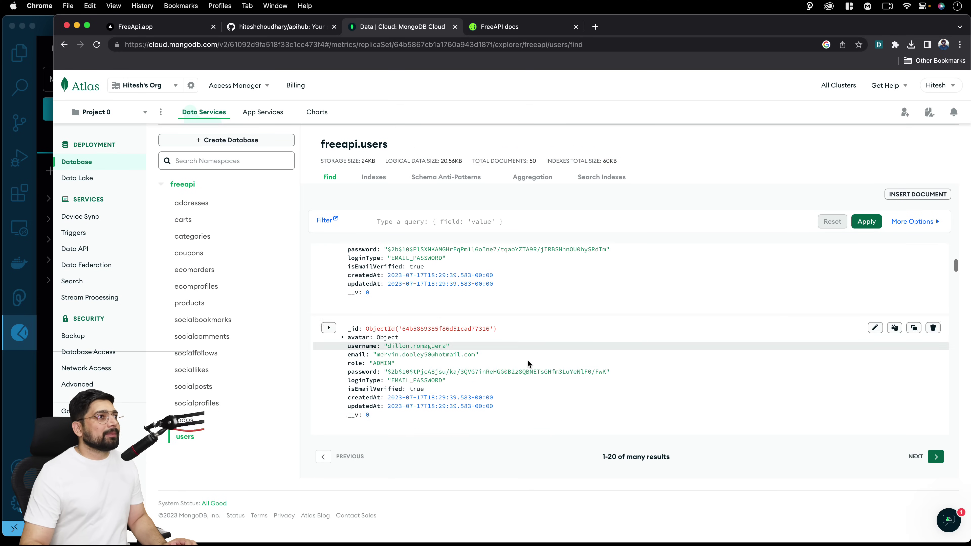
scroll(527, 364, "up", 4)
left_click(522, 28)
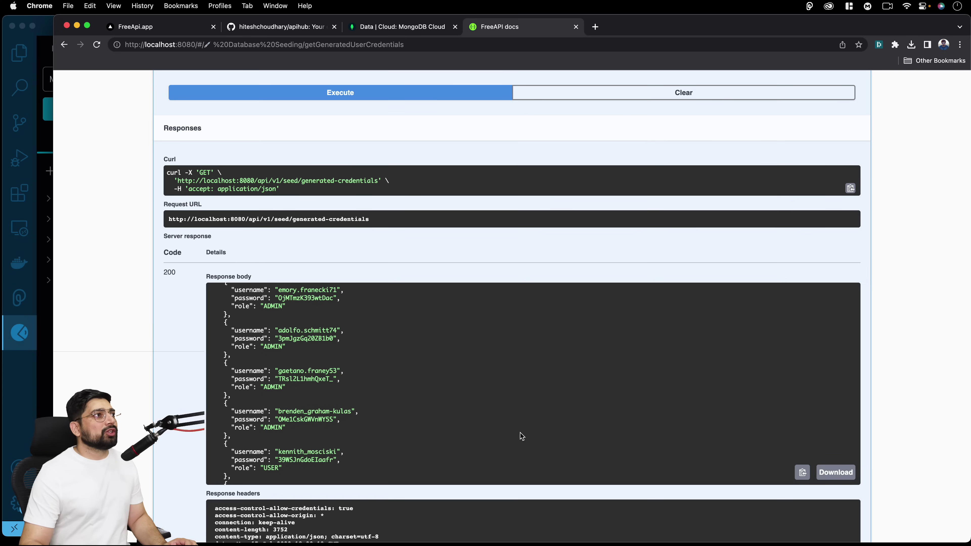
- Collapse GET /seed/generated-credentials, then bring VS Code's Postman randomusers request forward
scroll(459, 296, "up", 7)
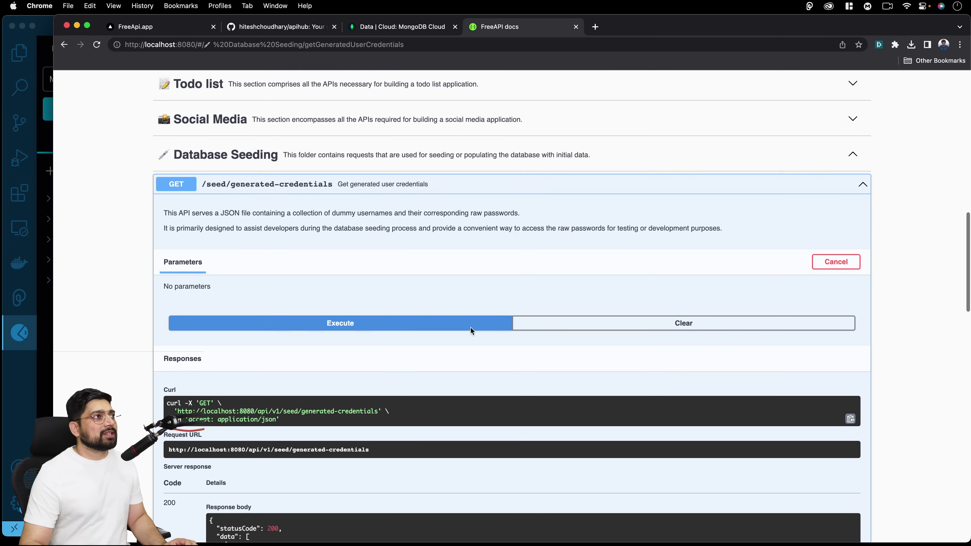
left_click(847, 230)
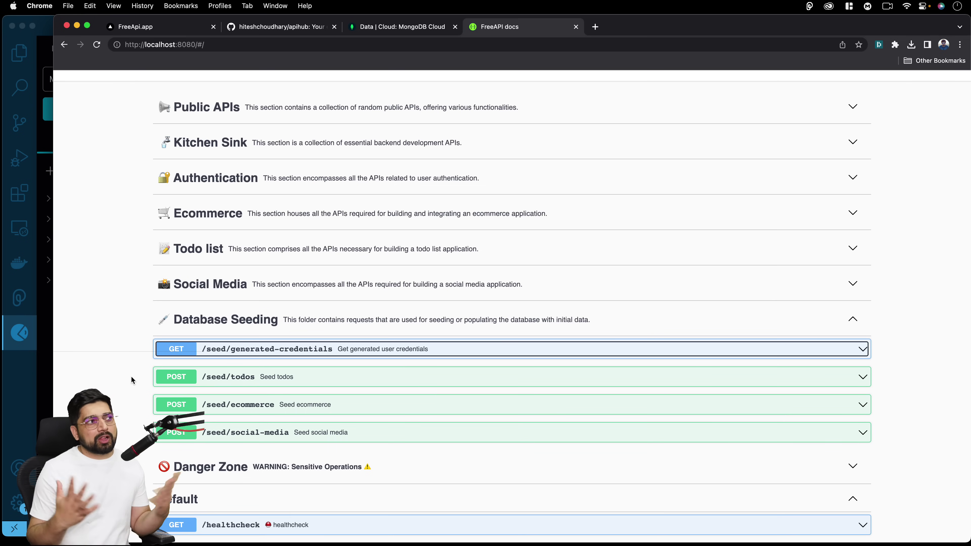
scroll(131, 380, "up", 3)
scroll(132, 379, "up", 3)
scroll(132, 379, "down", 5)
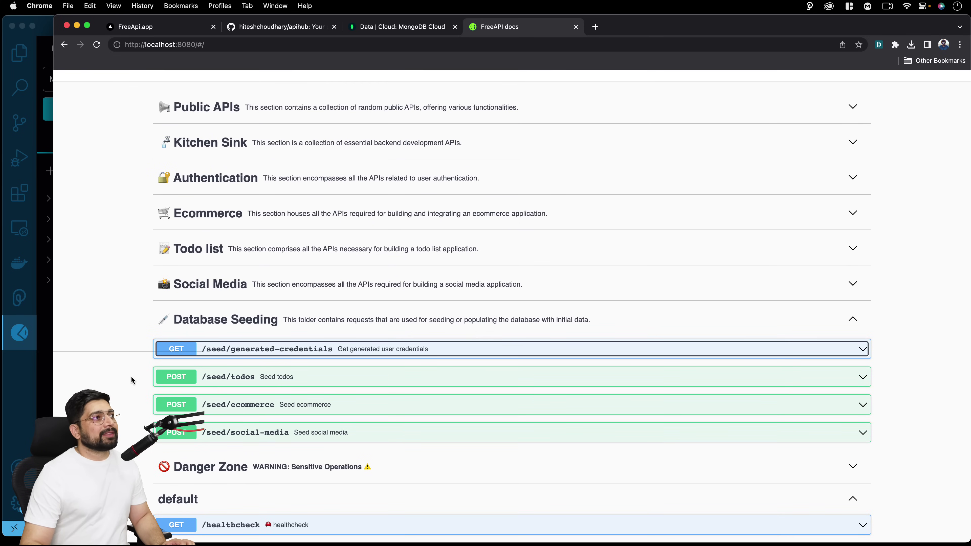
left_click(29, 390)
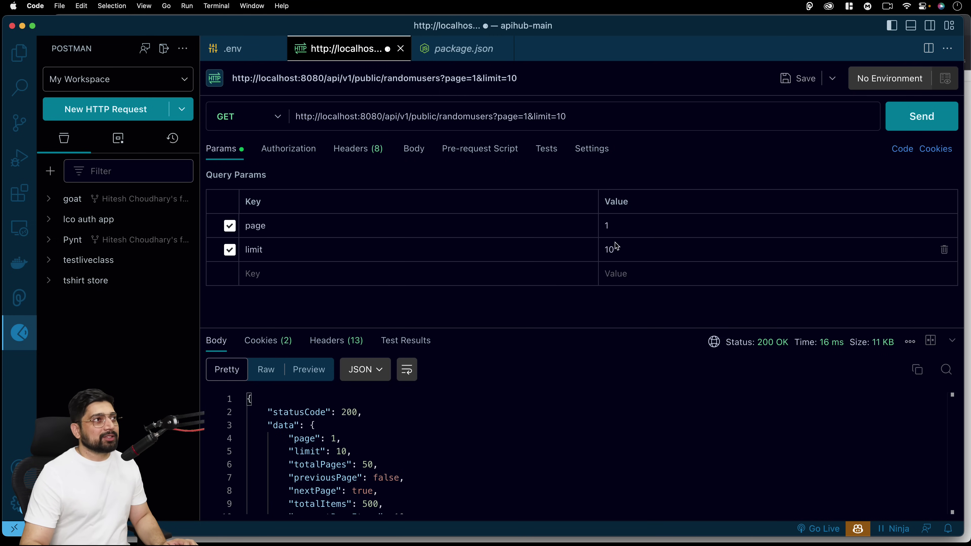
- Return to the FreeAPI docs, toggle Kitchen Sink open and closed, and scroll to the introduction
key("super+Tab")
scroll(396, 239, "up", 3)
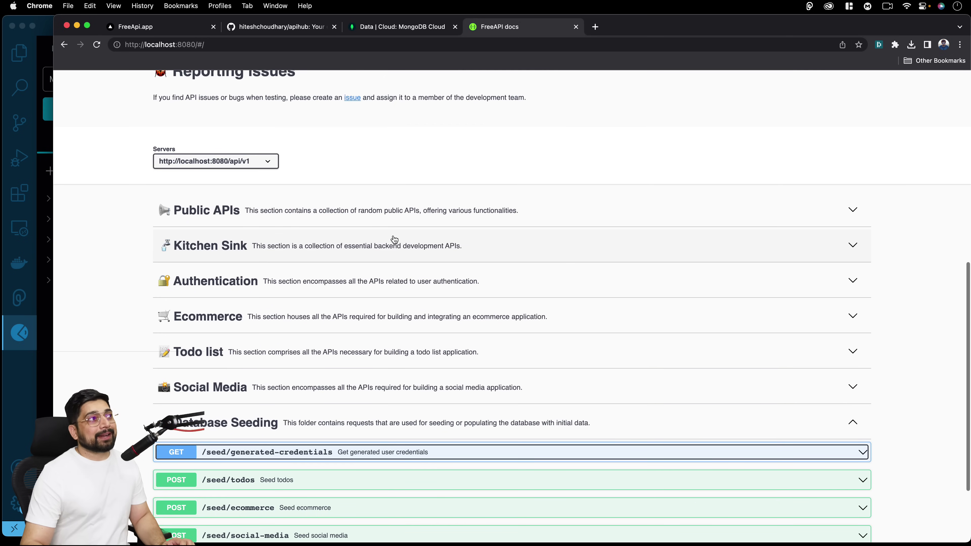
left_click(839, 246)
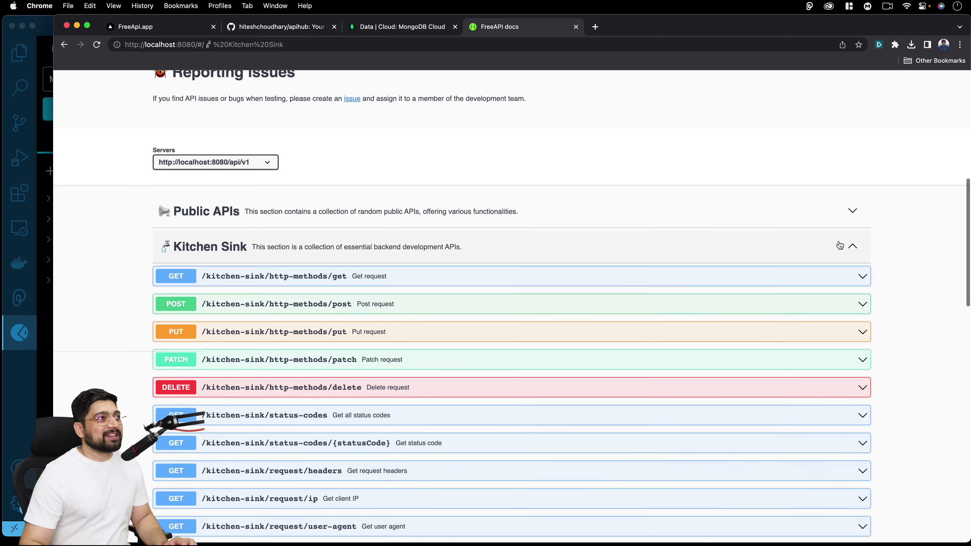
left_click(840, 246)
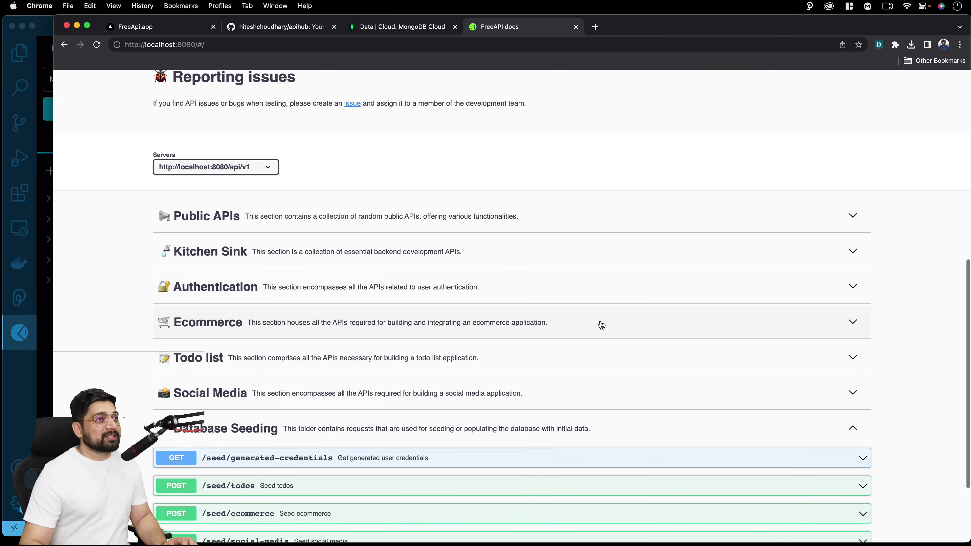
scroll(600, 326, "up", 10)
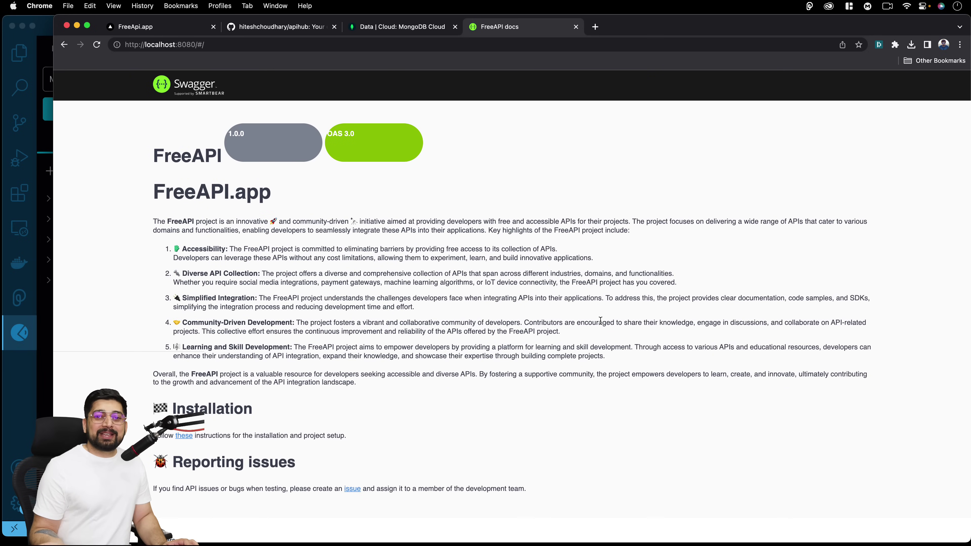